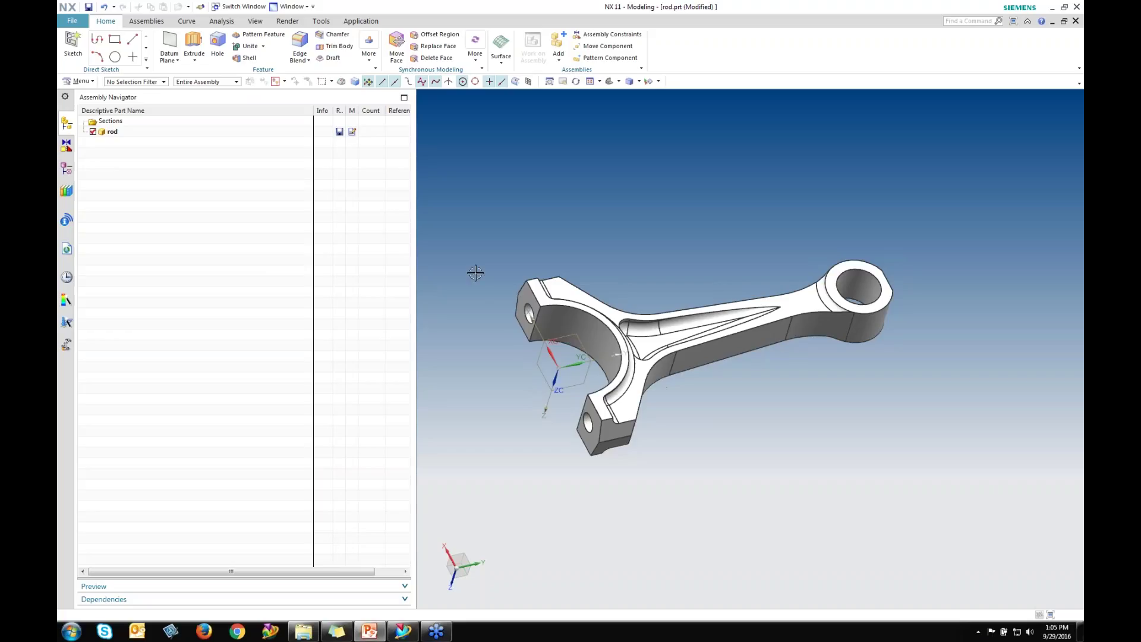
Narrow the navigator to enlarge the model area and switch the rod part to the Pre/Post application
drag(413, 261, 297, 265)
click(364, 23)
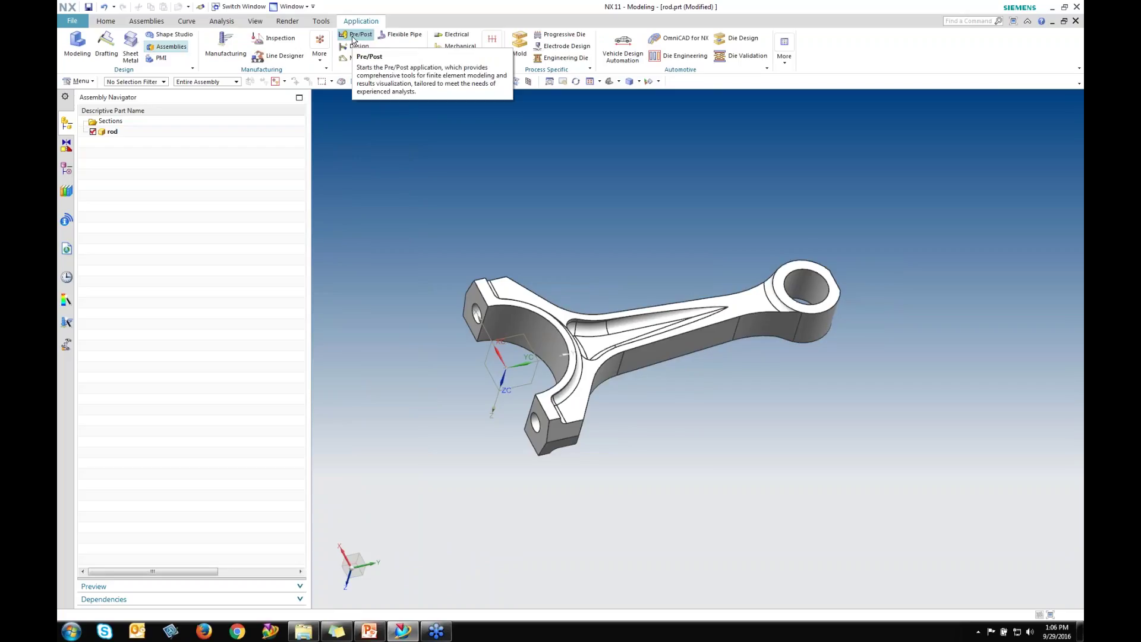
click(356, 35)
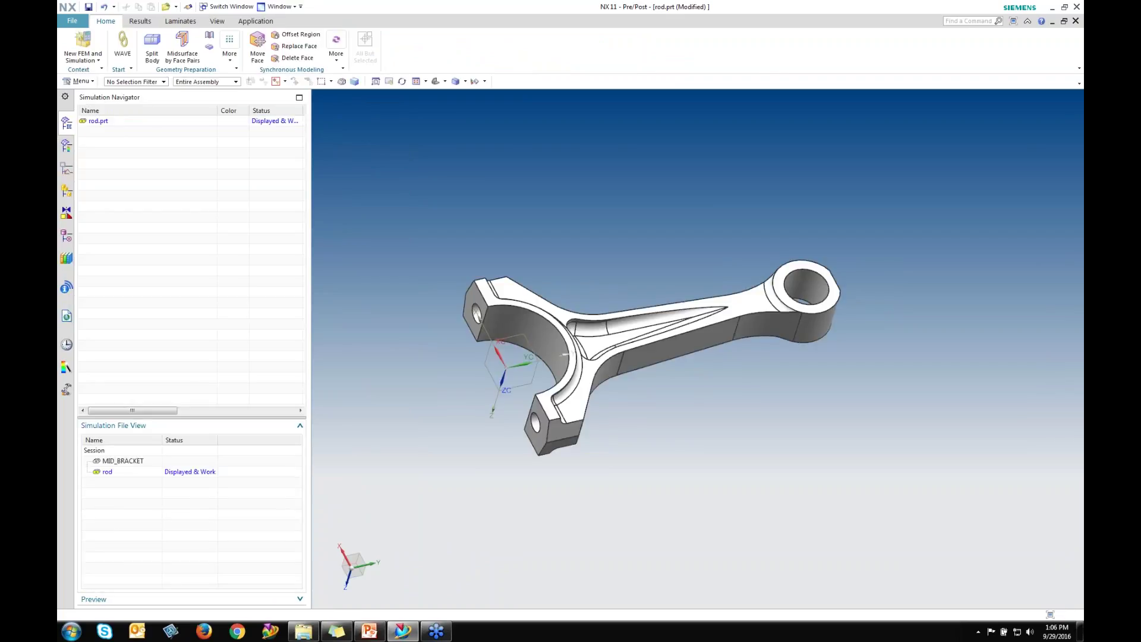
Create a new FEM and simulation for the rod with the NX Nastran structural solver and a SOL 101 Linear Statics - Global Constraints solution
click(81, 46)
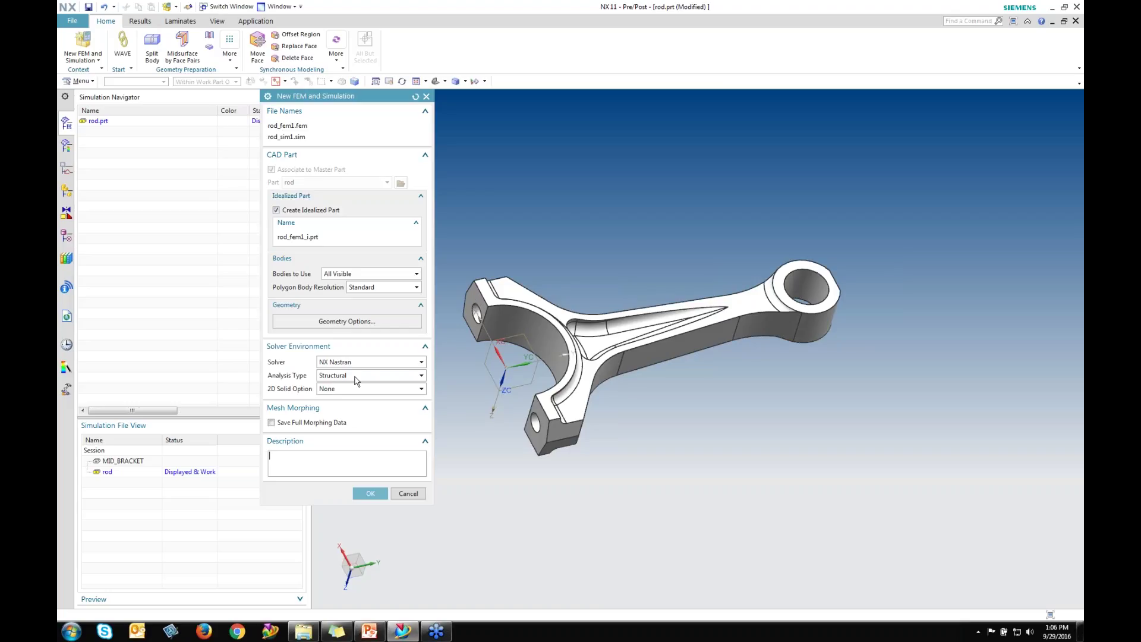
click(408, 364)
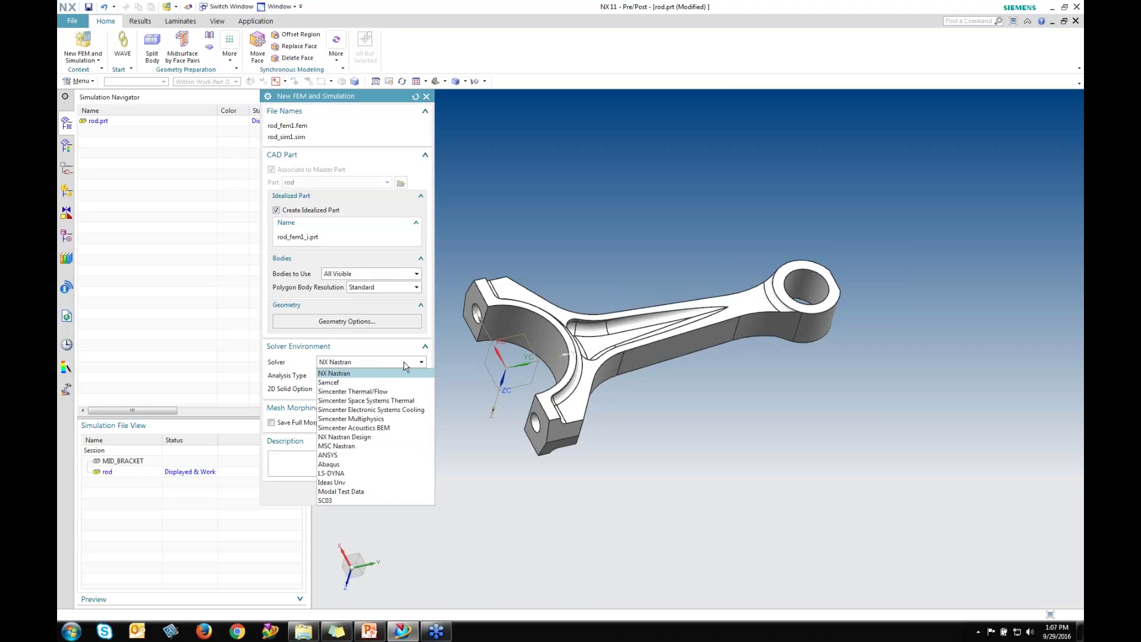
click(331, 365)
click(360, 498)
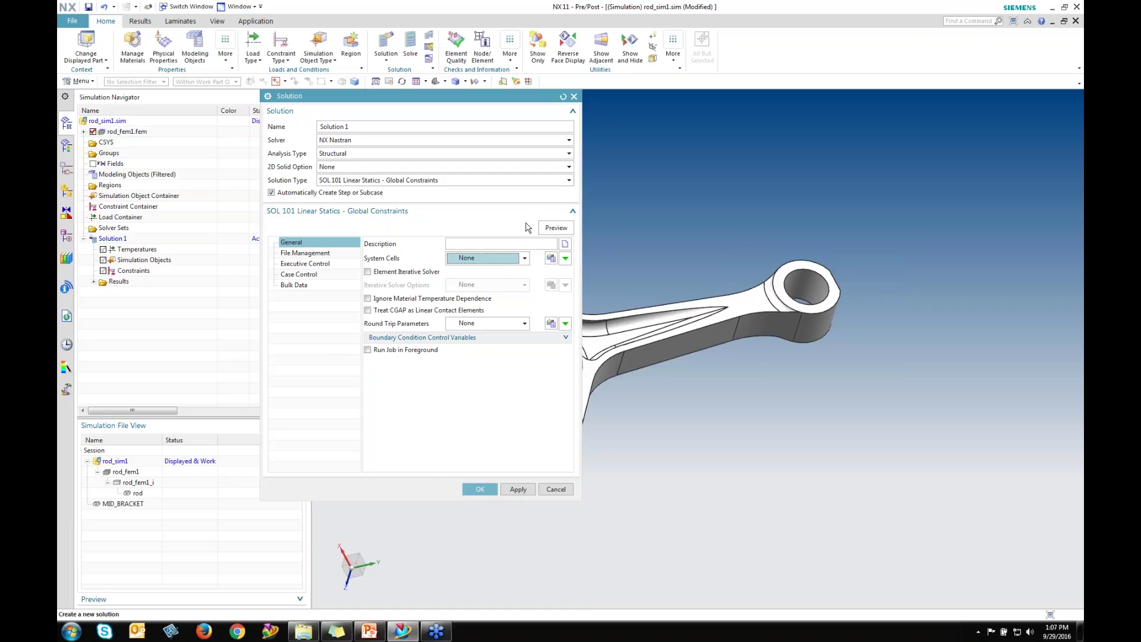
click(570, 182)
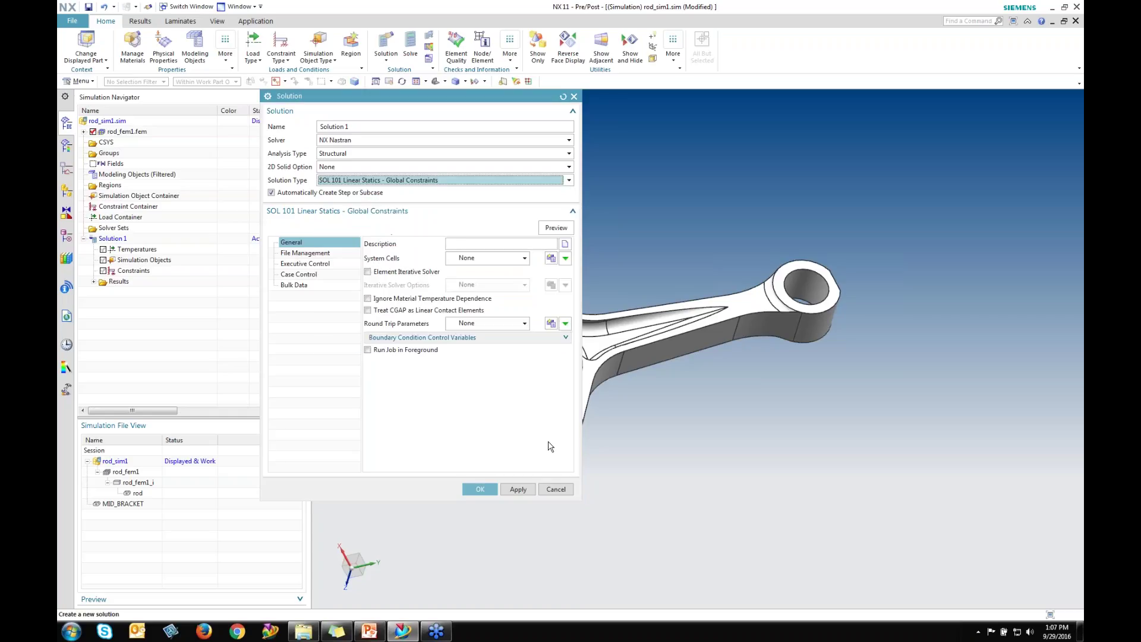
click(480, 489)
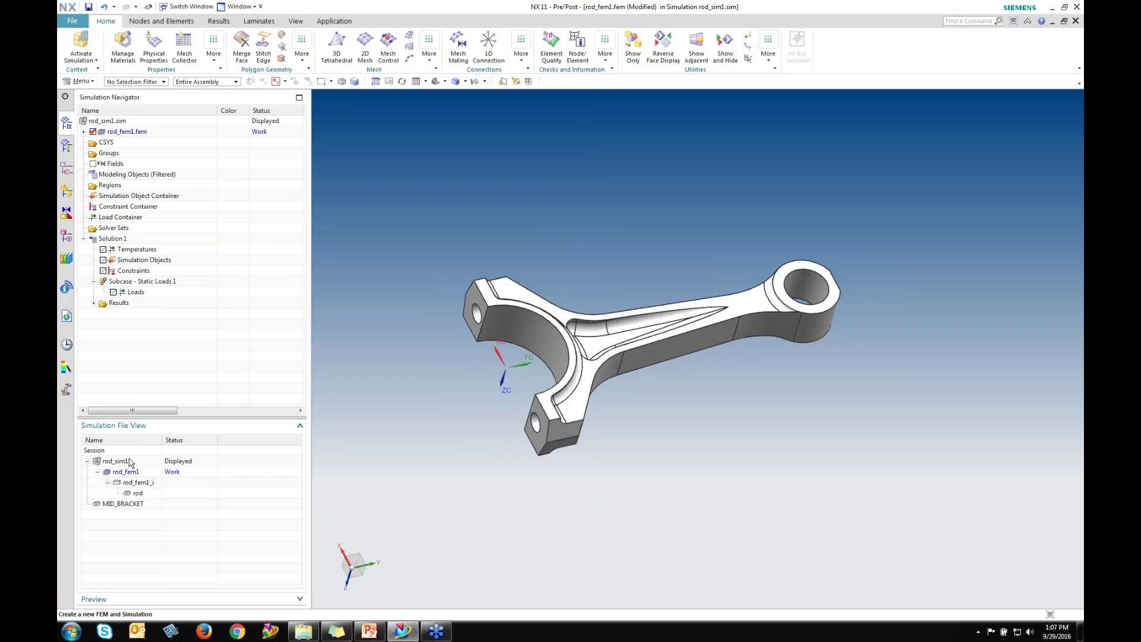
Make the idealized part rod_fem1_i the displayed part and dismiss the idealized part warning
drag(166, 438, 208, 440)
click(140, 494)
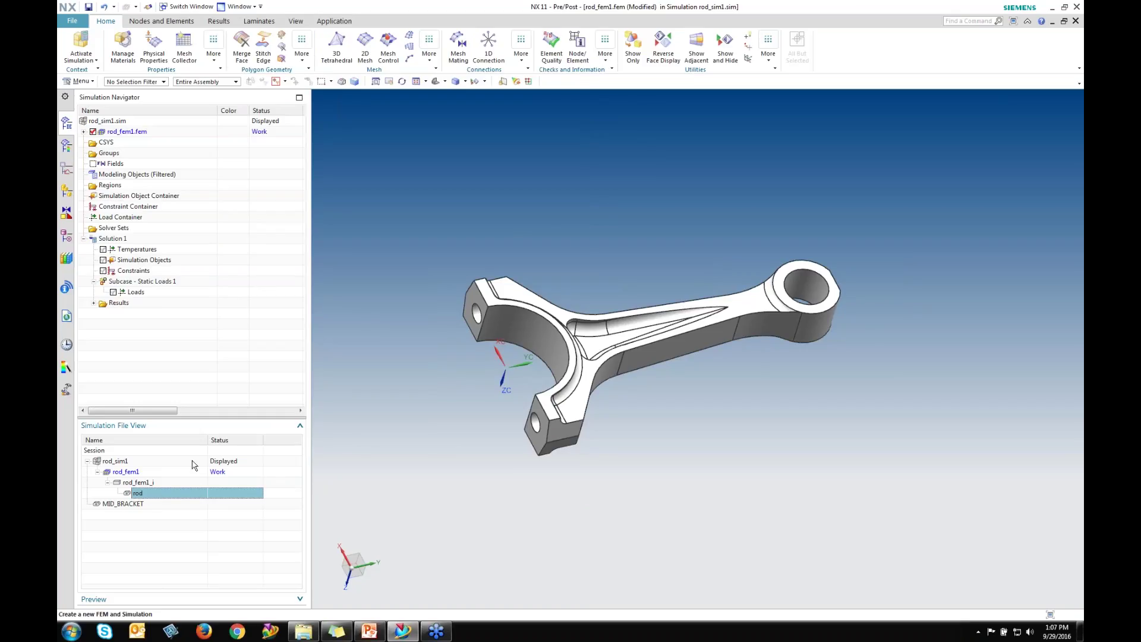
click(160, 484)
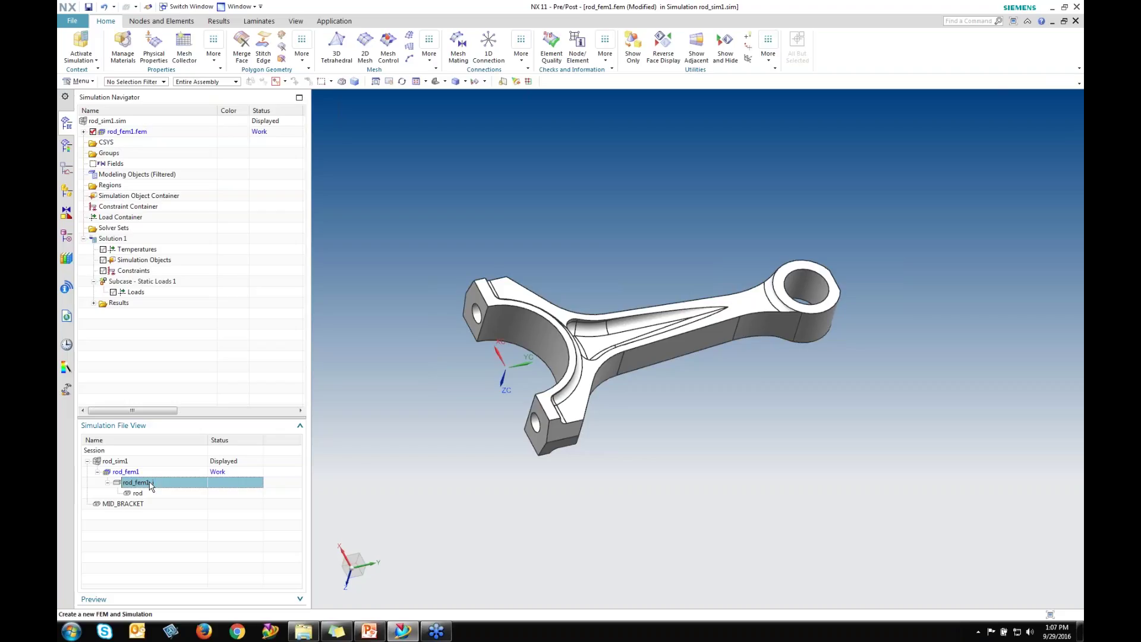
double_click(149, 483)
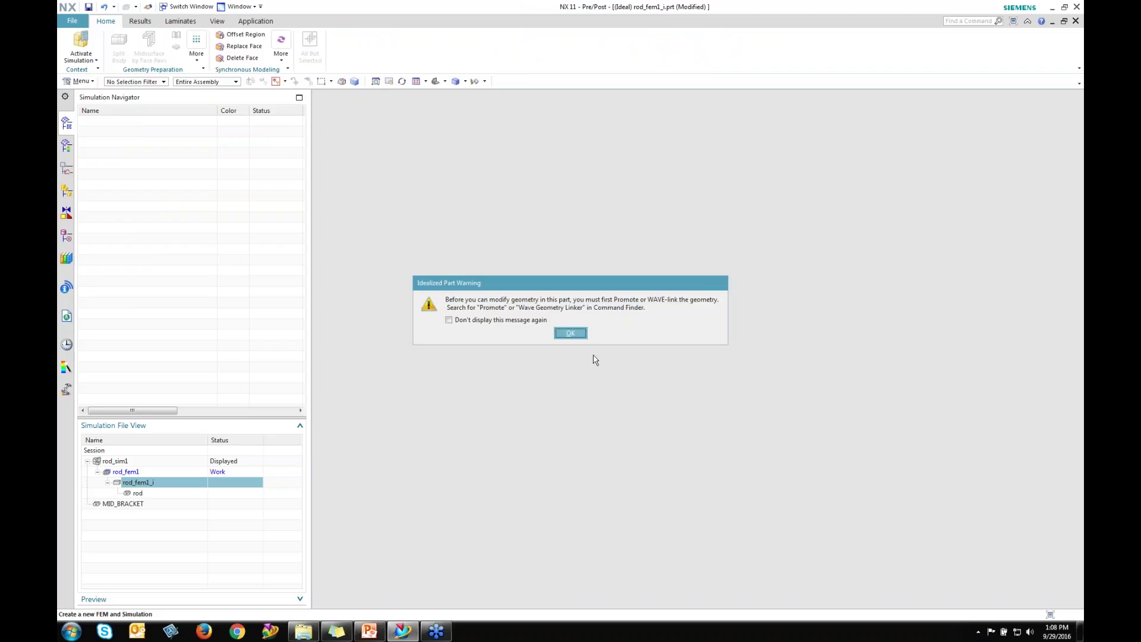
click(572, 332)
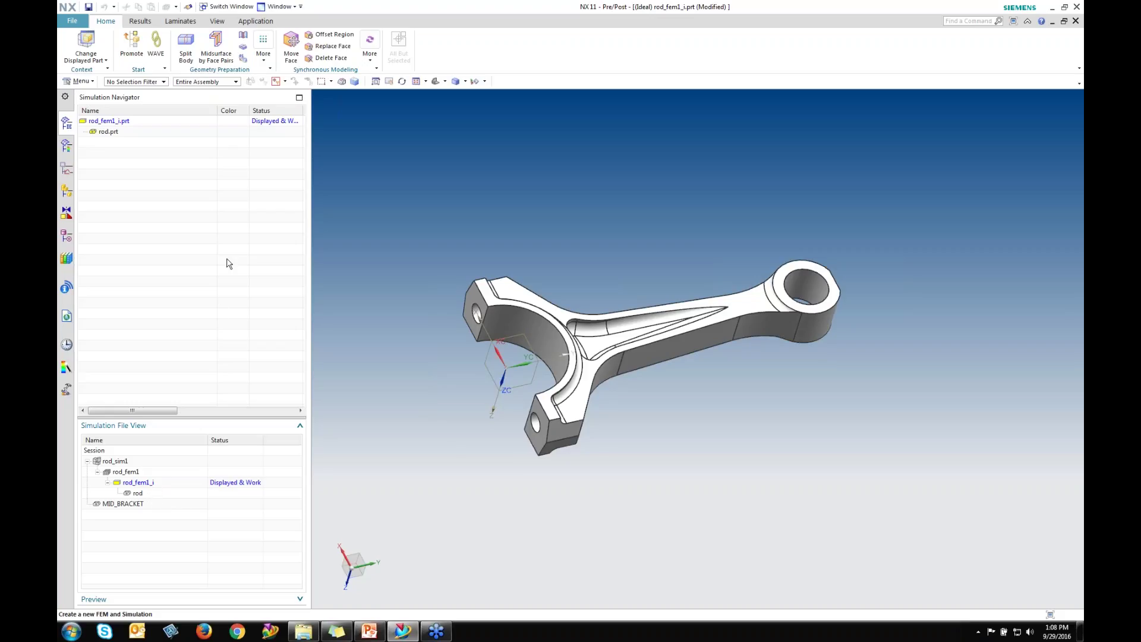
Promote the connecting rod body into the idealized part so its geometry can be modified
click(243, 58)
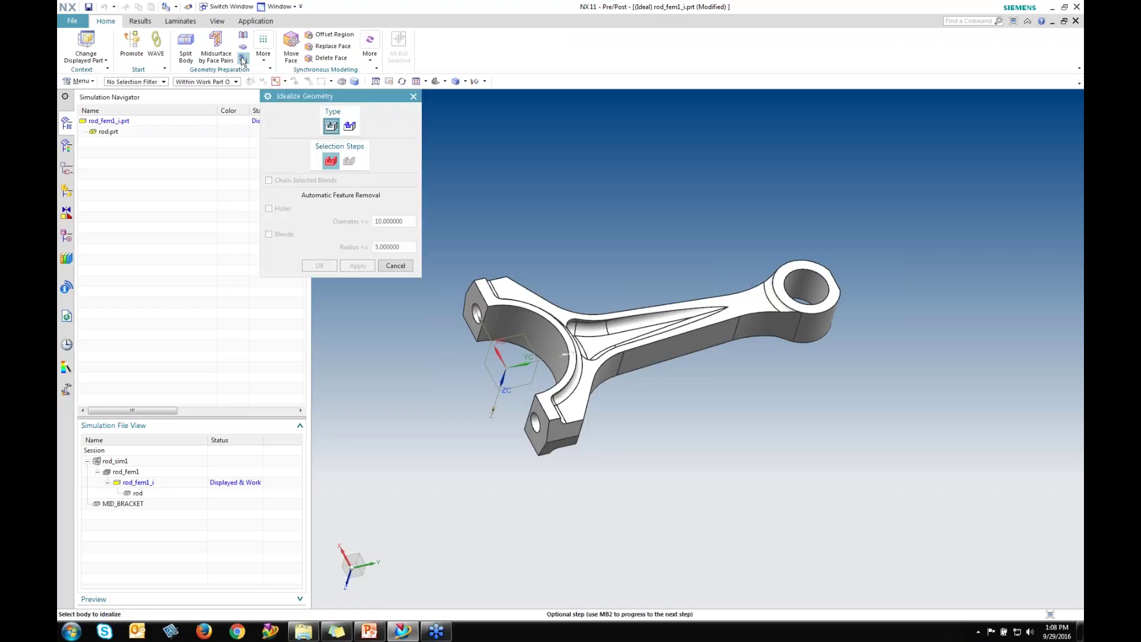
click(395, 266)
click(133, 53)
click(315, 159)
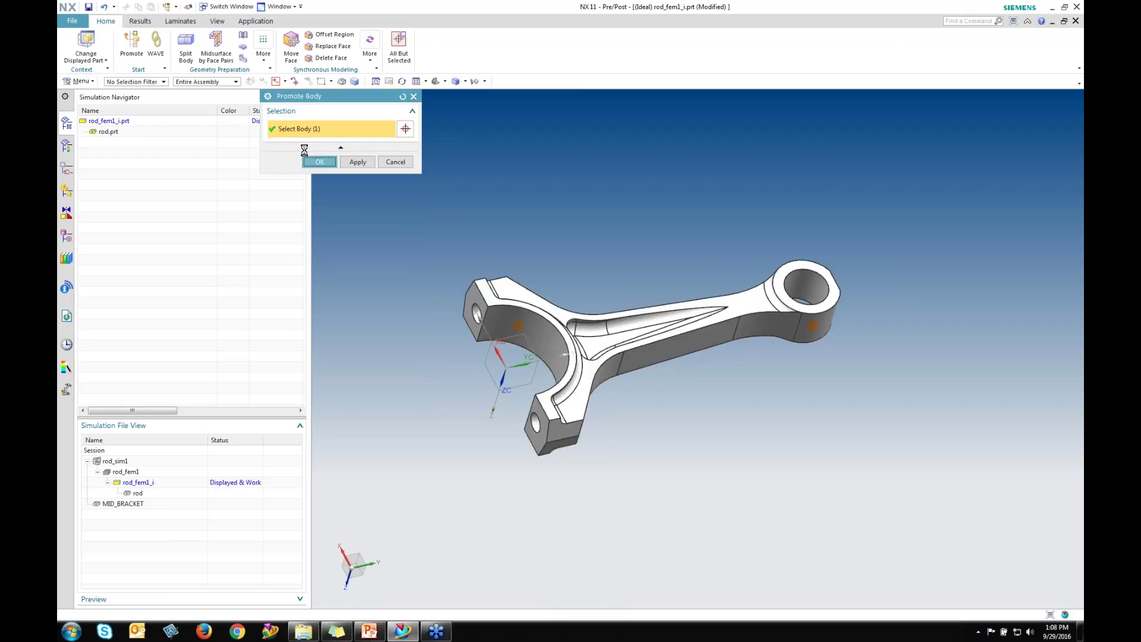
Idealize the promoted rod body by automatically removing holes with a diameter of 10 or less
click(243, 64)
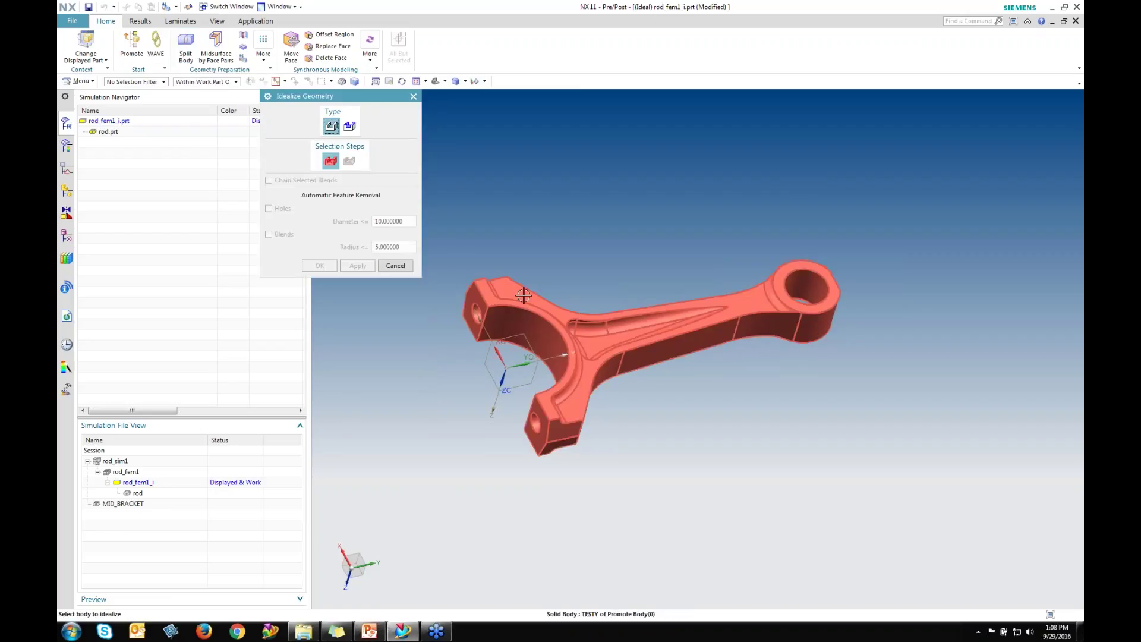
click(269, 208)
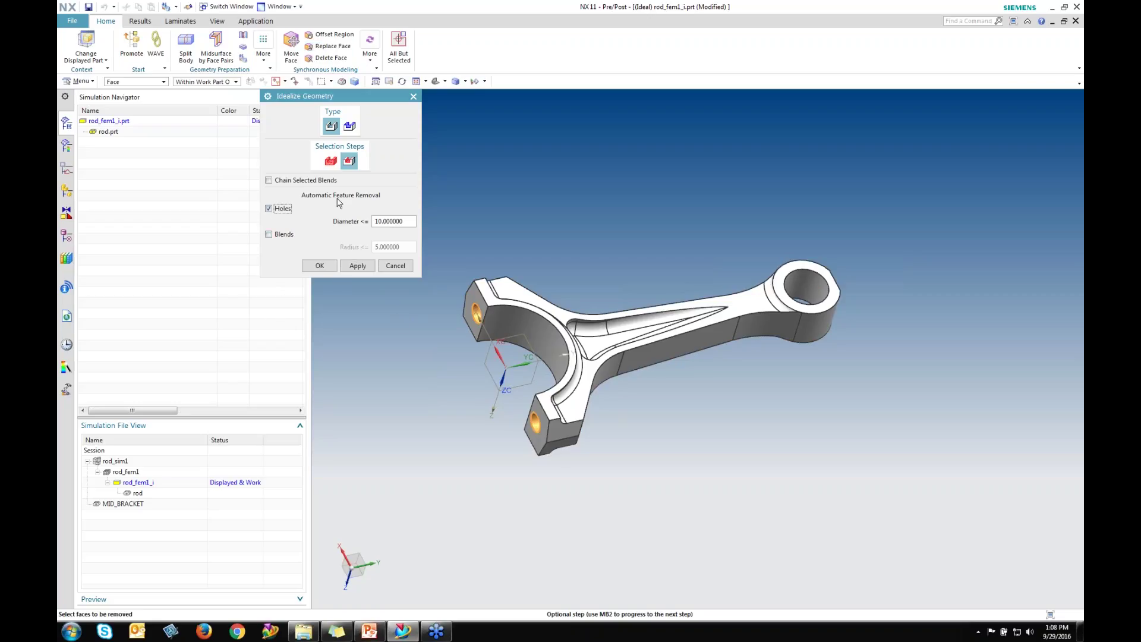
click(320, 266)
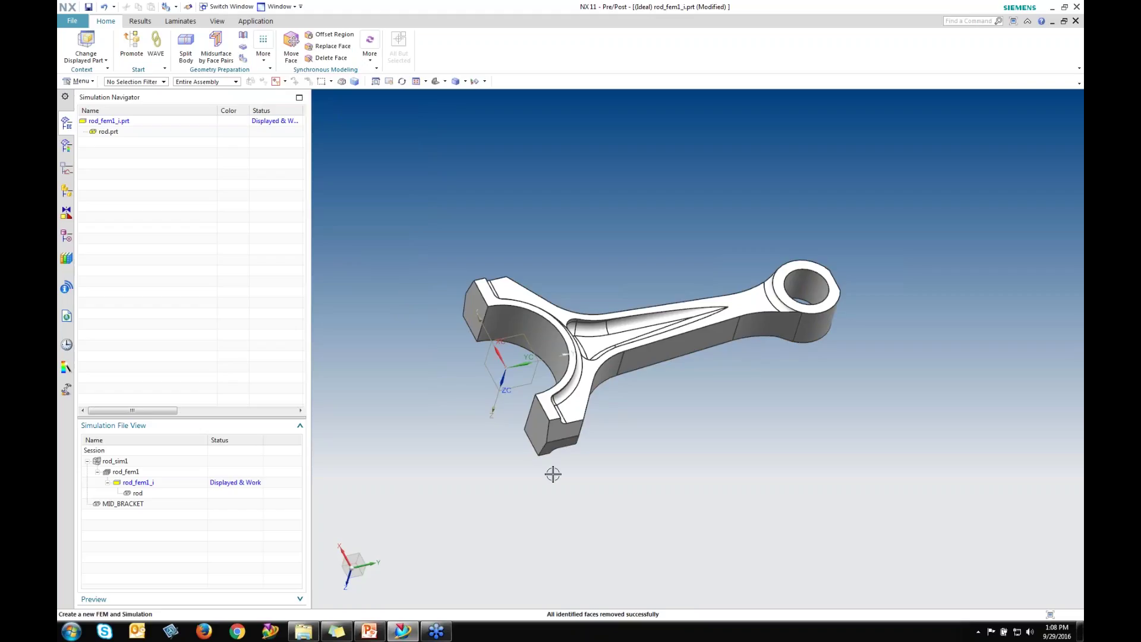
middle_drag(462, 290, 500, 356)
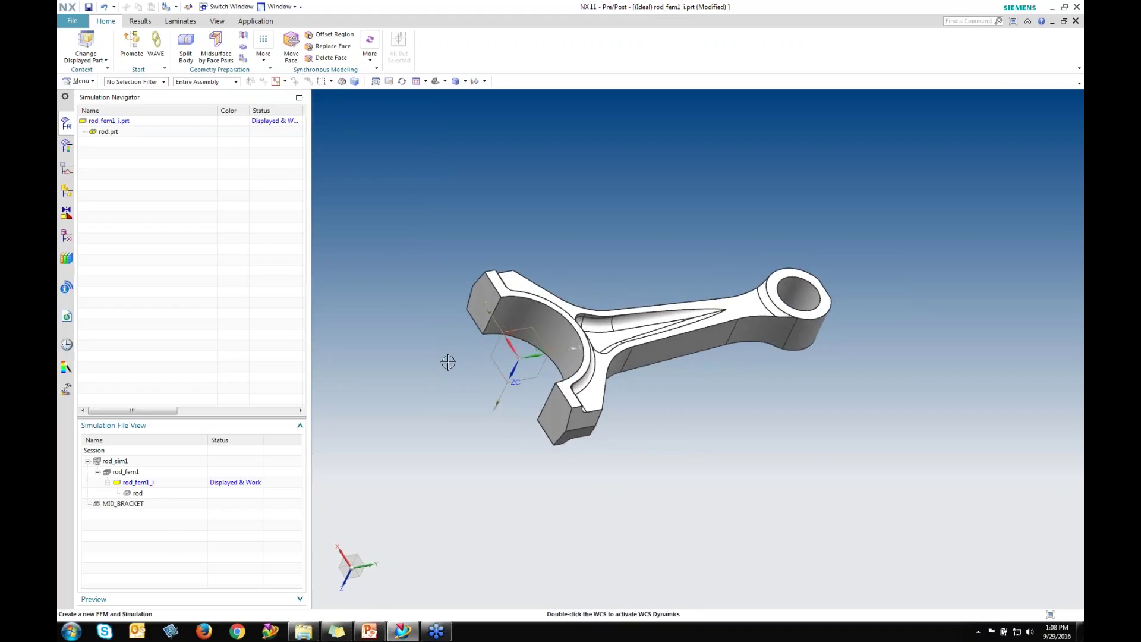
middle_drag(572, 358, 589, 358)
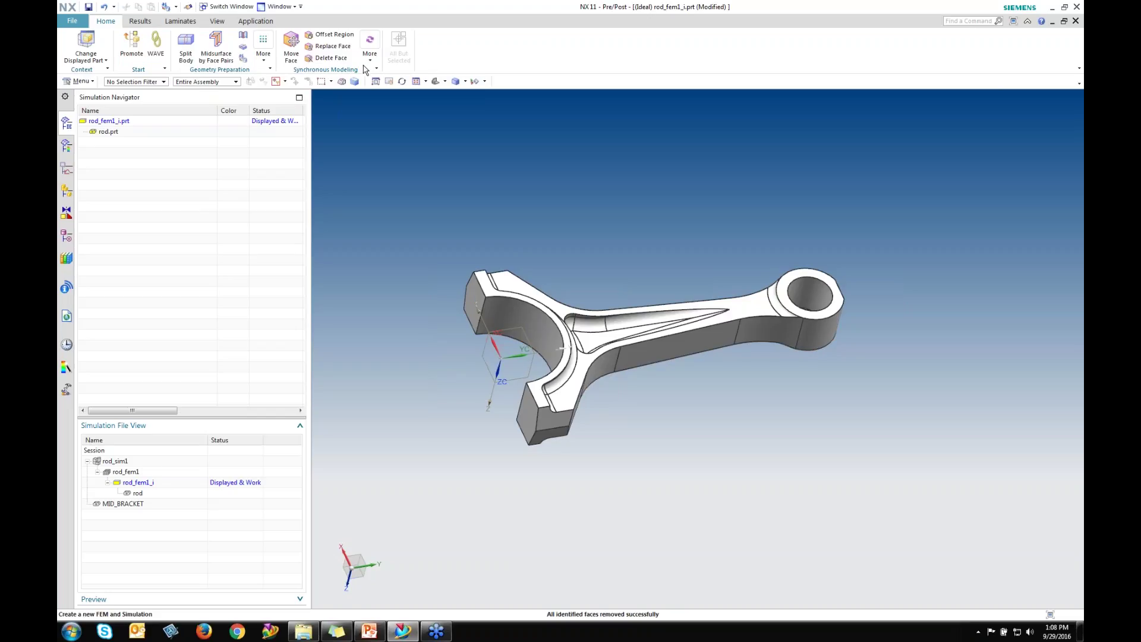
Make rod_fem1 the displayed part to update its polygon geometry, and close the update log
click(256, 21)
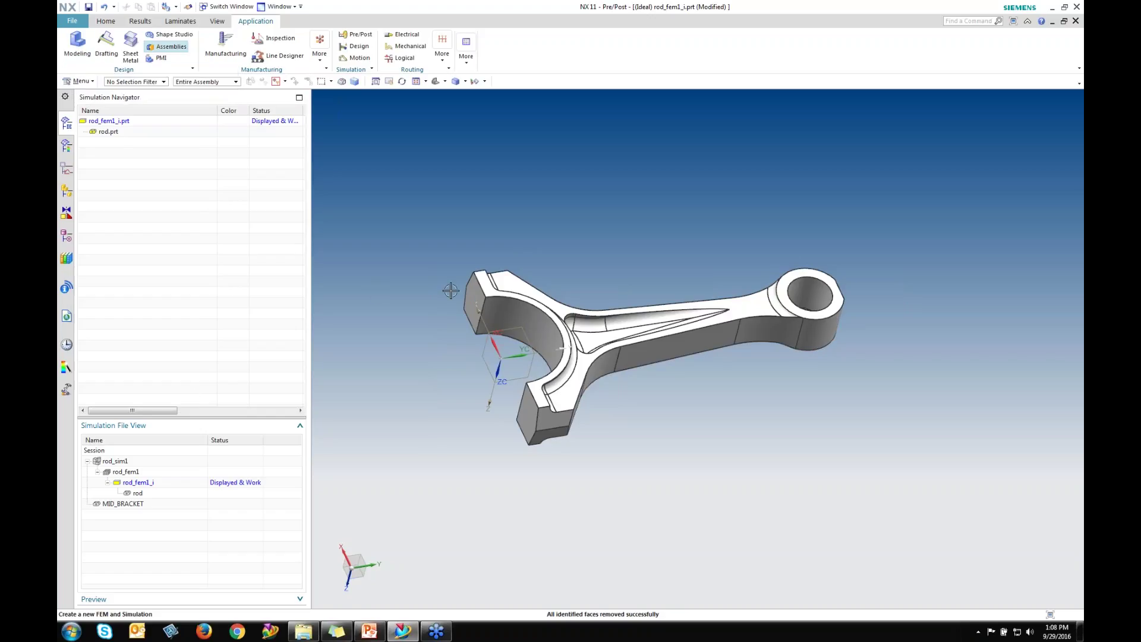
click(125, 473)
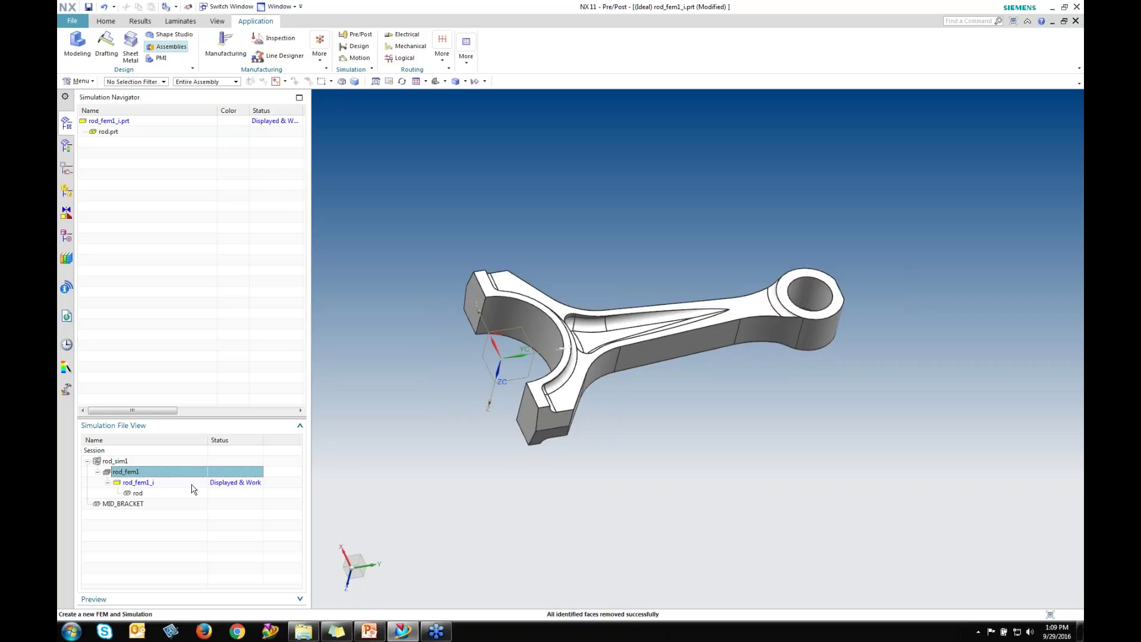
double_click(116, 472)
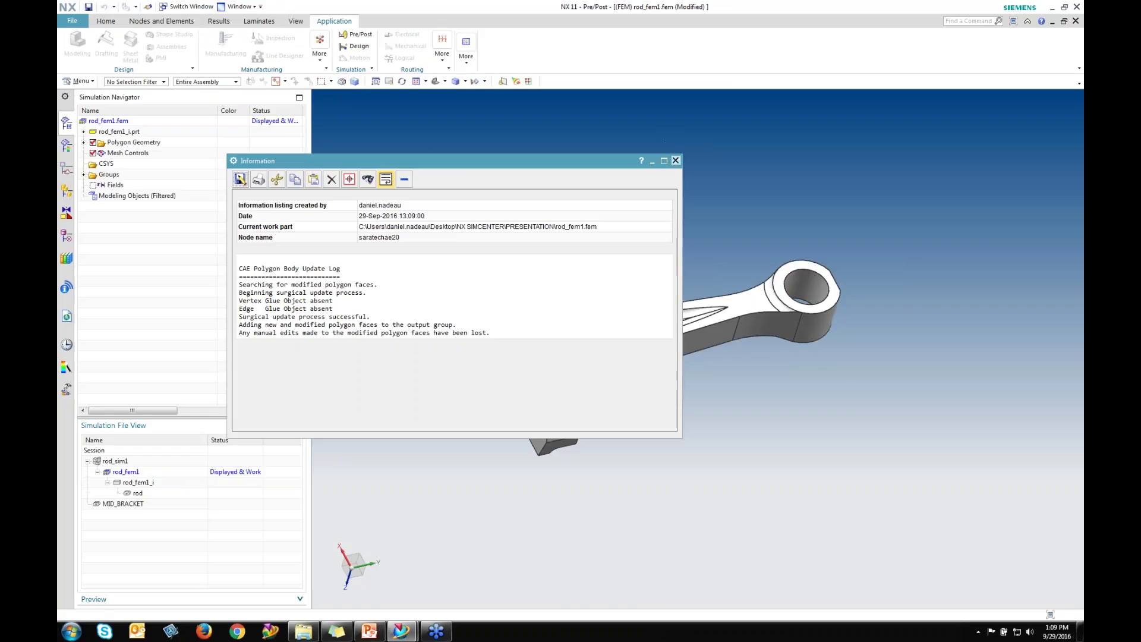
click(675, 161)
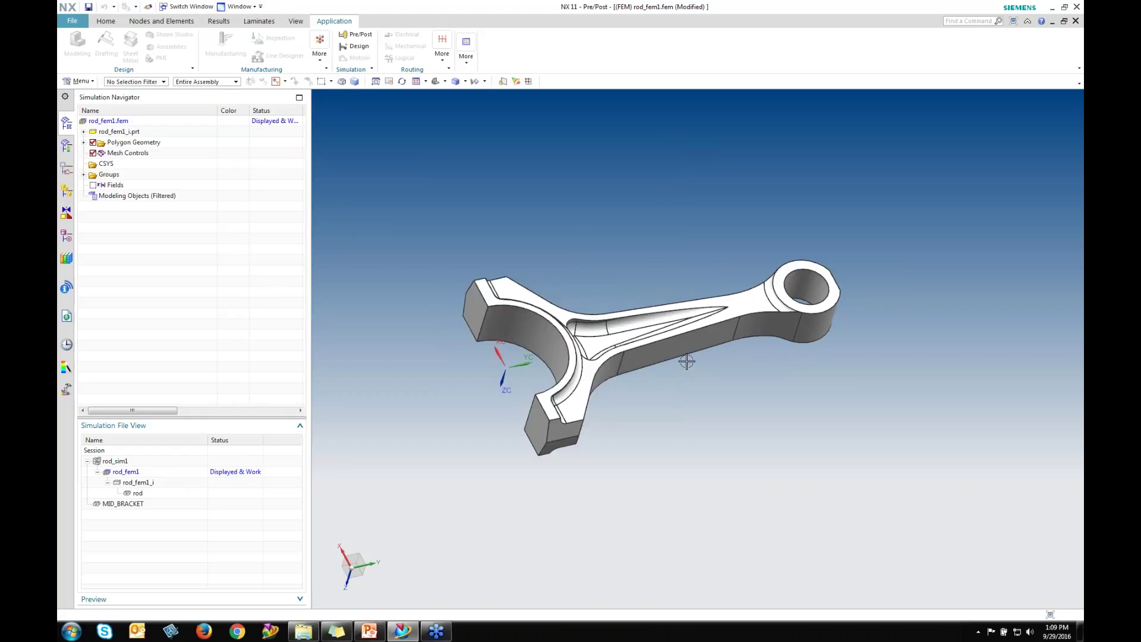
scroll(687, 361, up, 3)
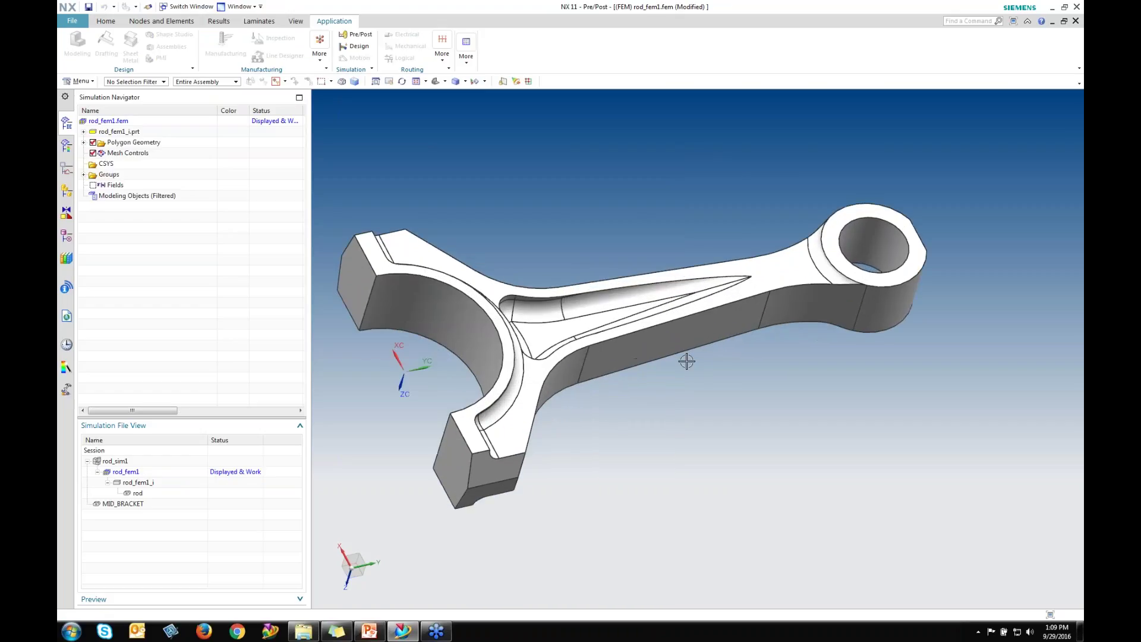
Set up a 3D tetrahedral mesh on the rod body with CTETRA(10) elements and an element size of 2 mm
click(110, 22)
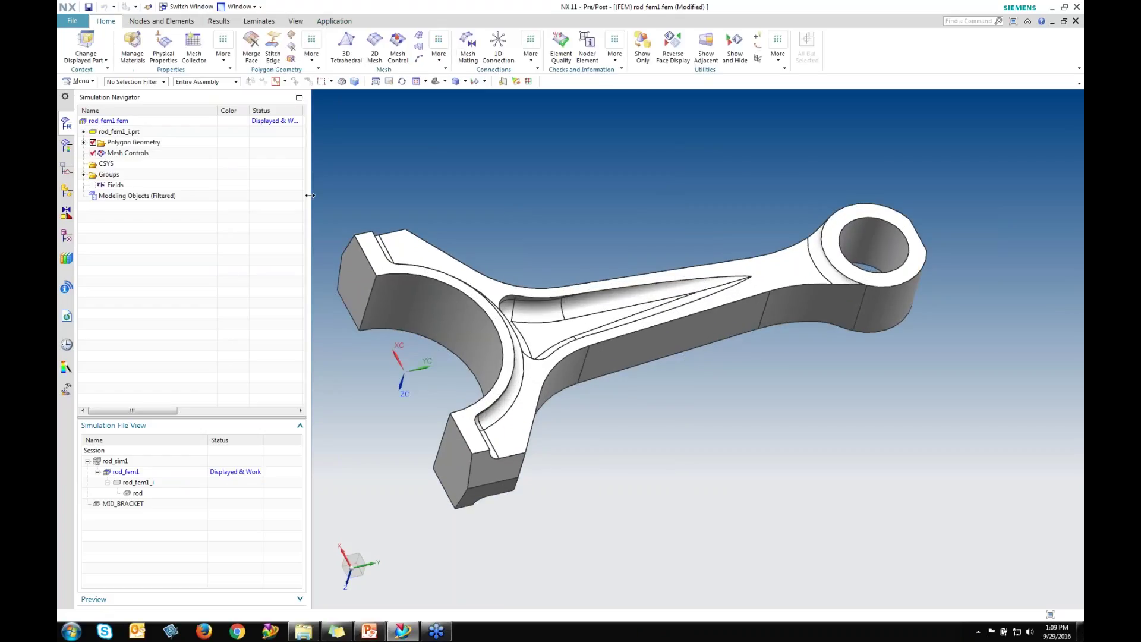
click(346, 45)
drag(358, 89, 312, 47)
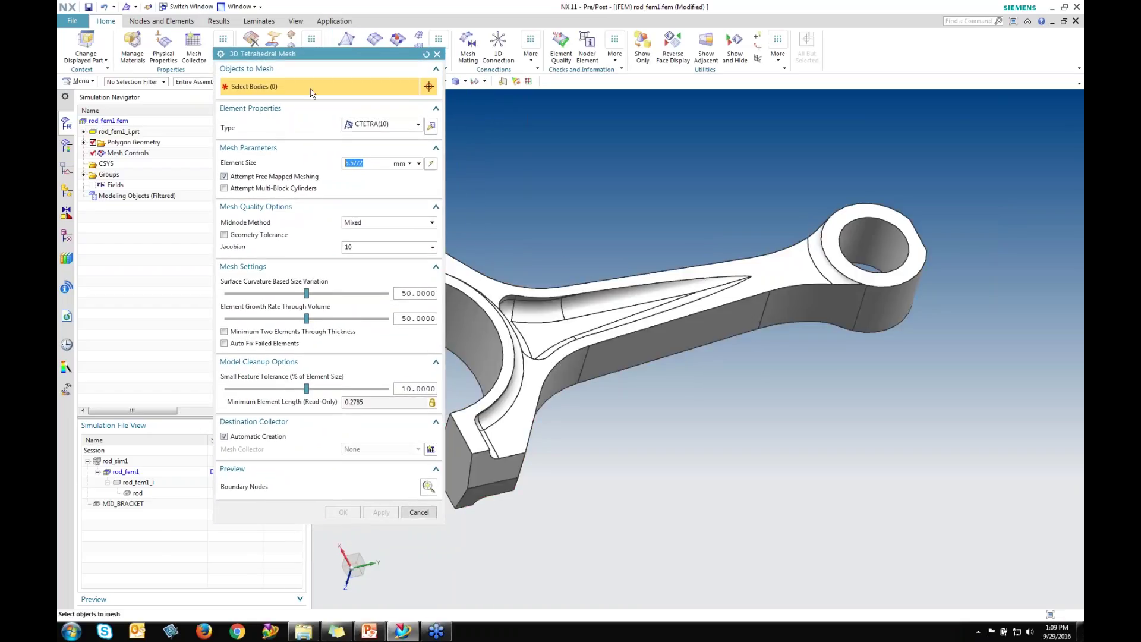
click(495, 286)
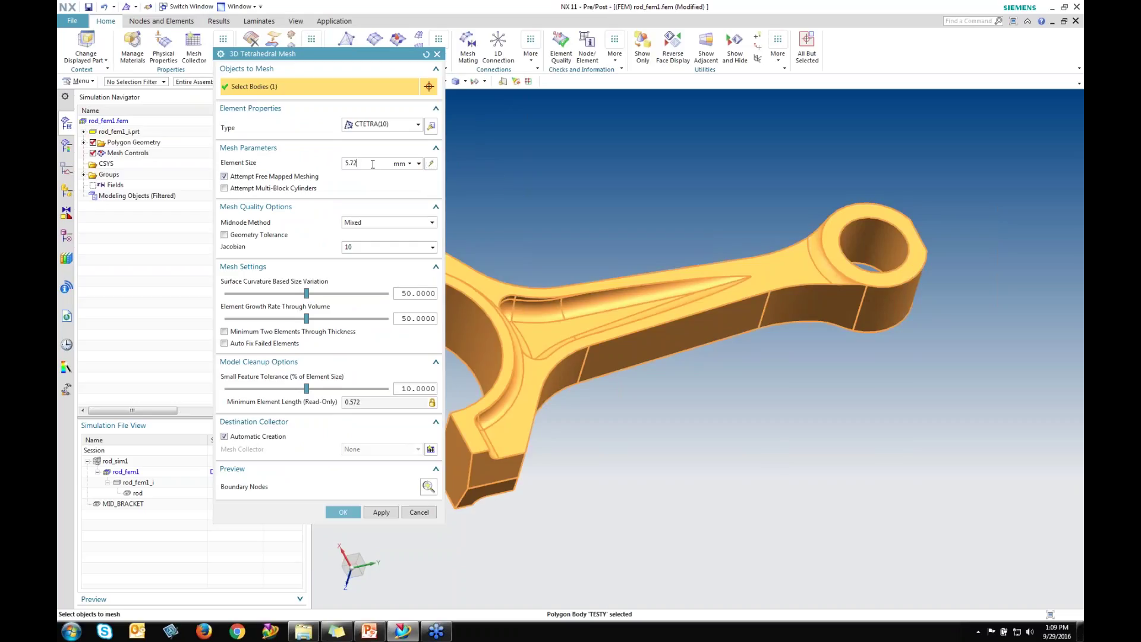
drag(356, 164, 332, 166)
text(2)
Start a new solid mesh collector of type PSOLID and create a new physical property for it
click(431, 450)
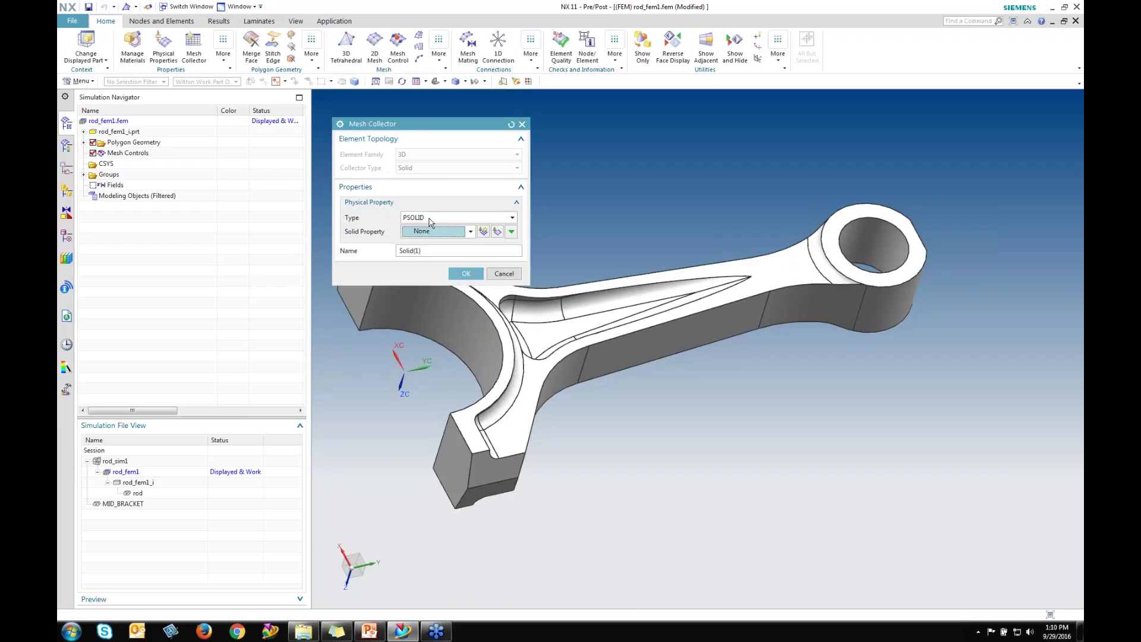
click(507, 219)
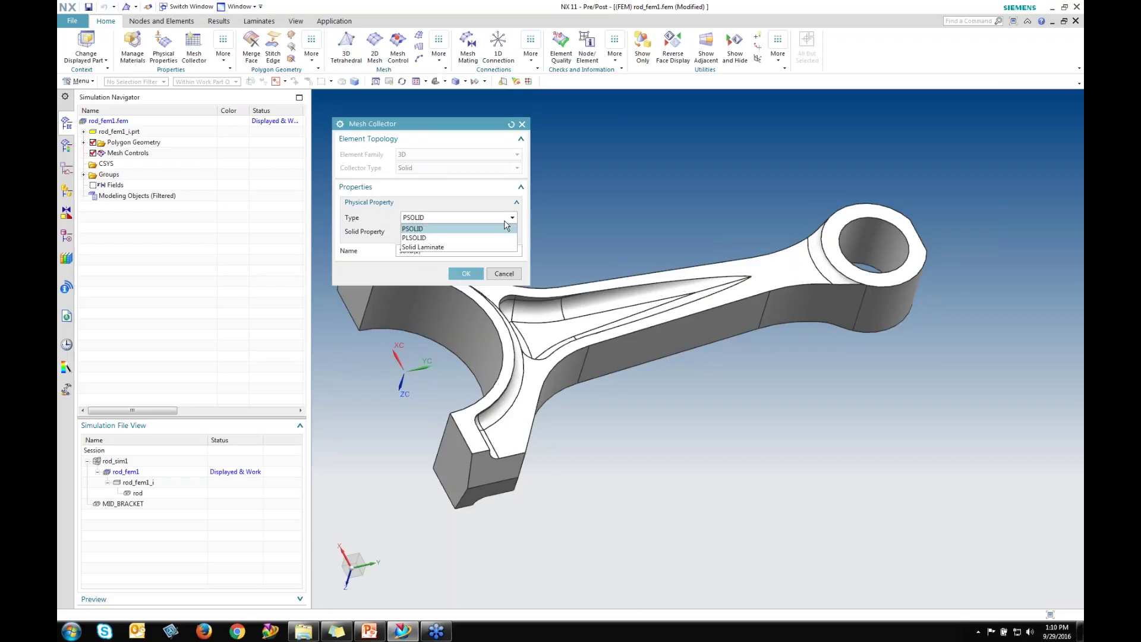
click(506, 227)
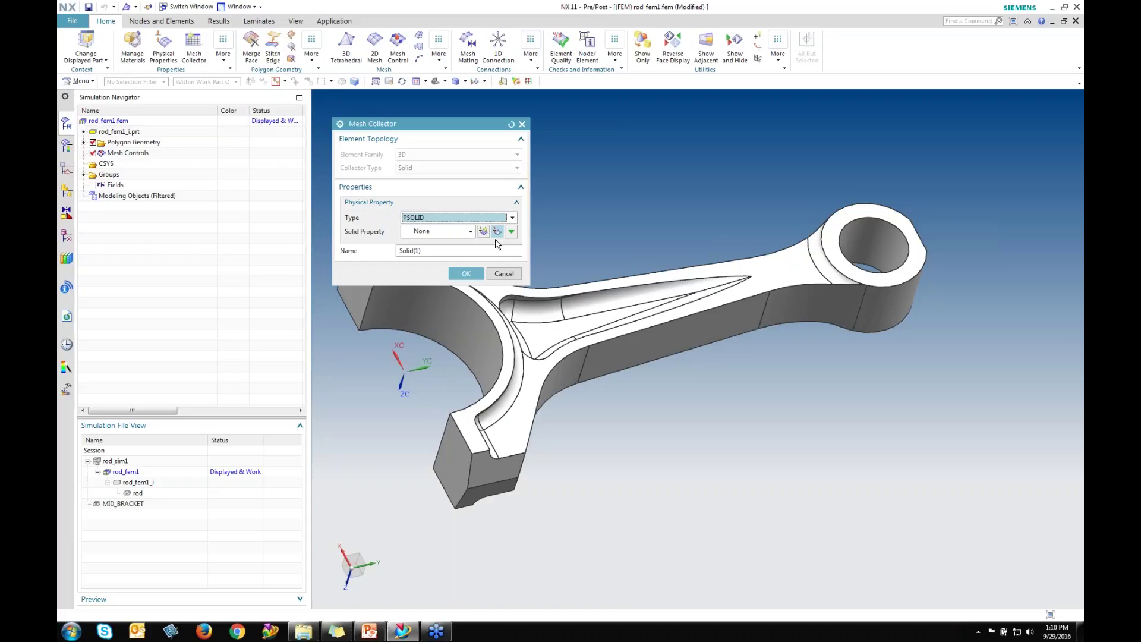
click(497, 232)
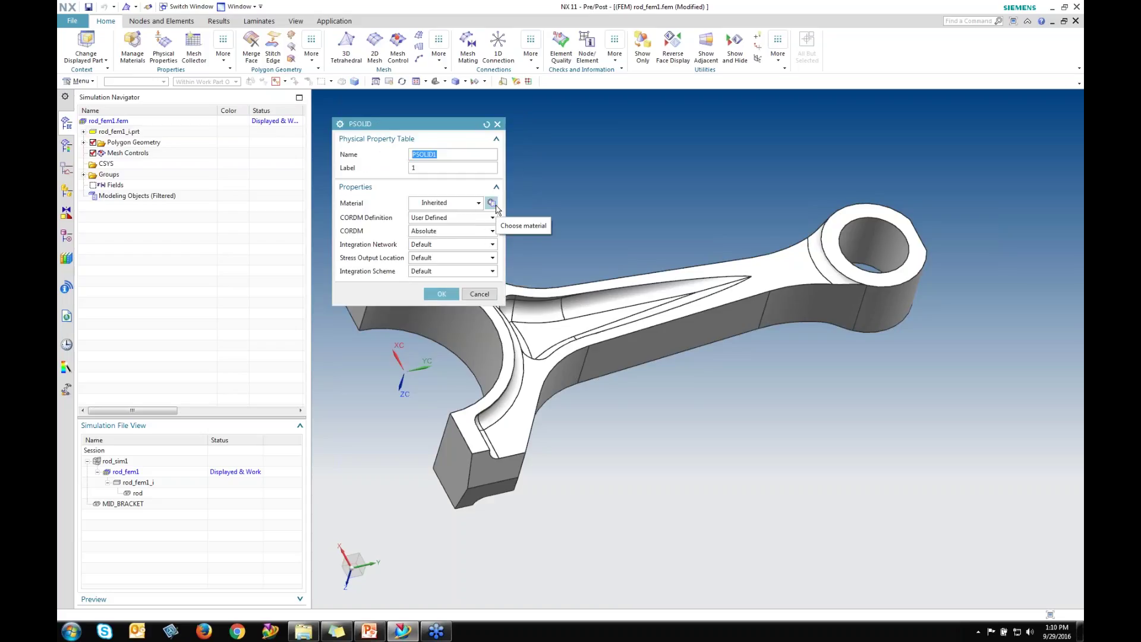
Assign the library material Steel to the PSOLID physical property
click(491, 203)
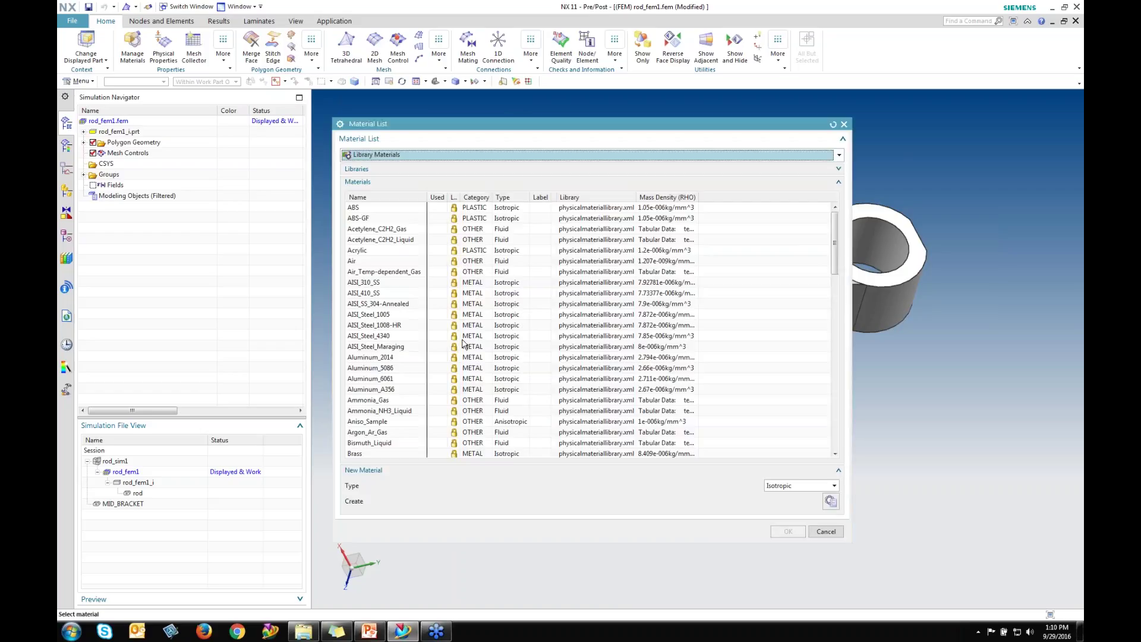
click(375, 369)
scroll(375, 381, down, 15)
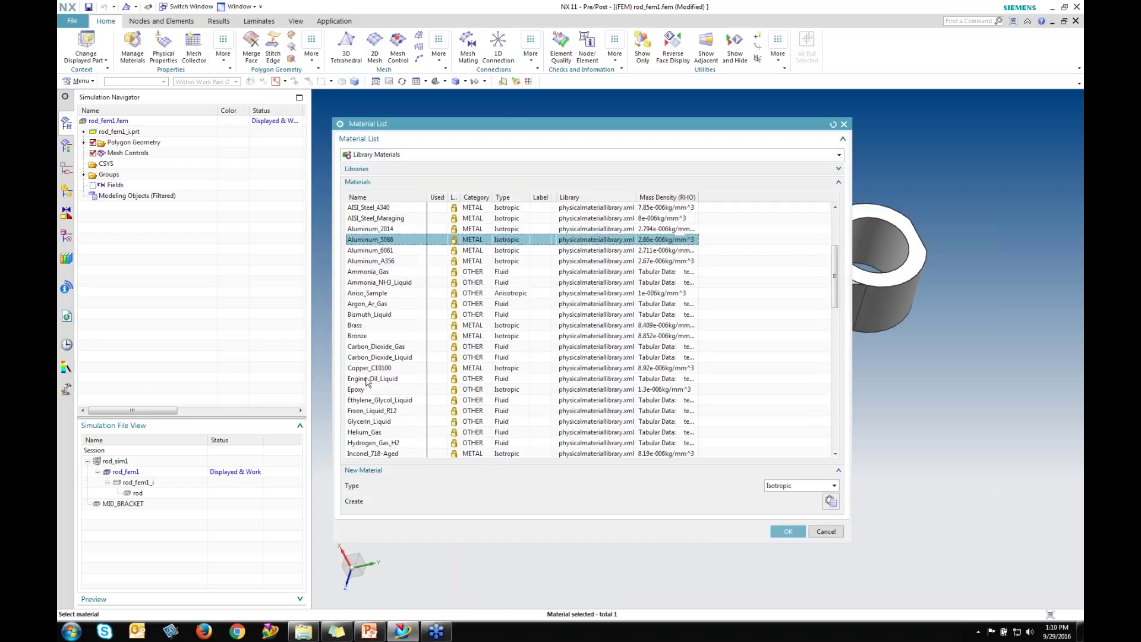
scroll(377, 429, down, 4)
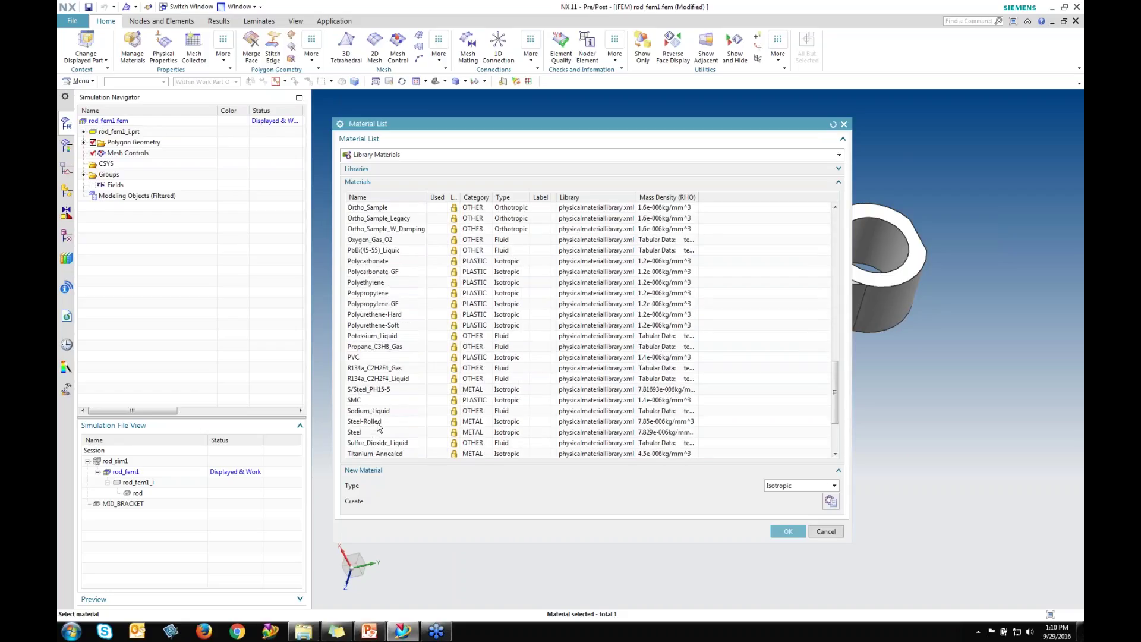
click(355, 400)
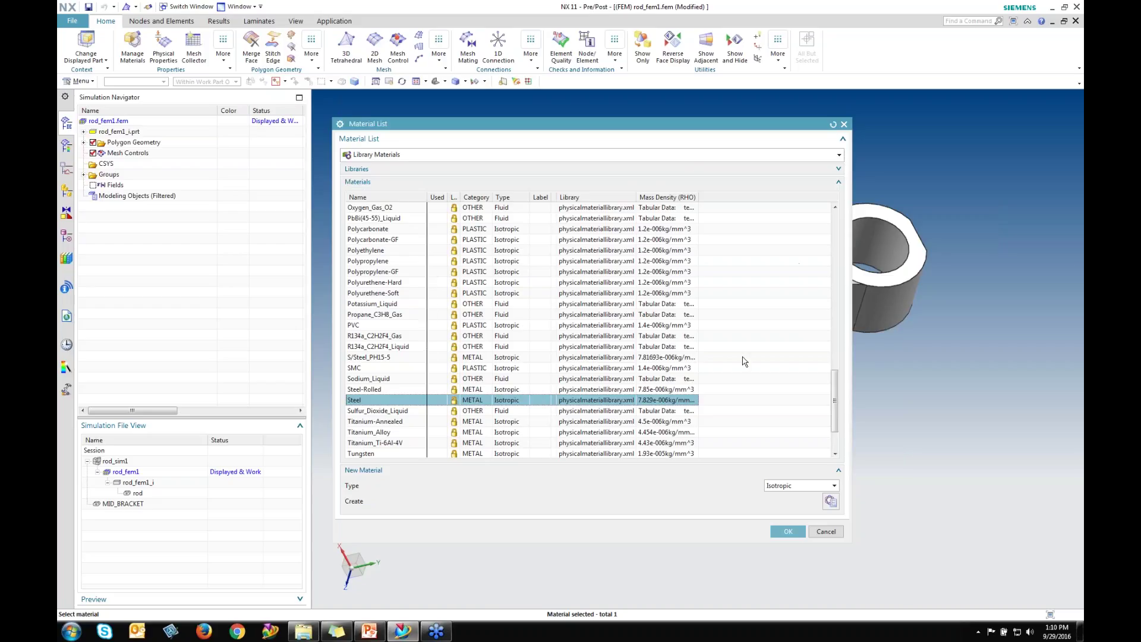
mouse_move(682, 418)
click(791, 531)
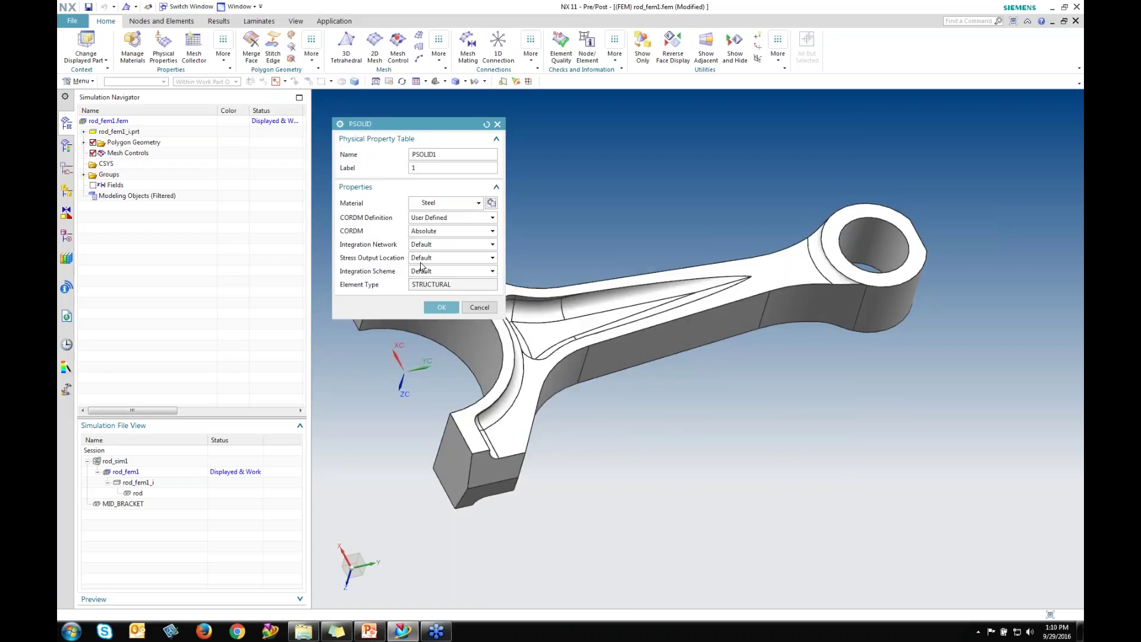
Accept the steel PSOLID1 property and Solid(1) collector, and generate the tetrahedral mesh on the rod
click(441, 307)
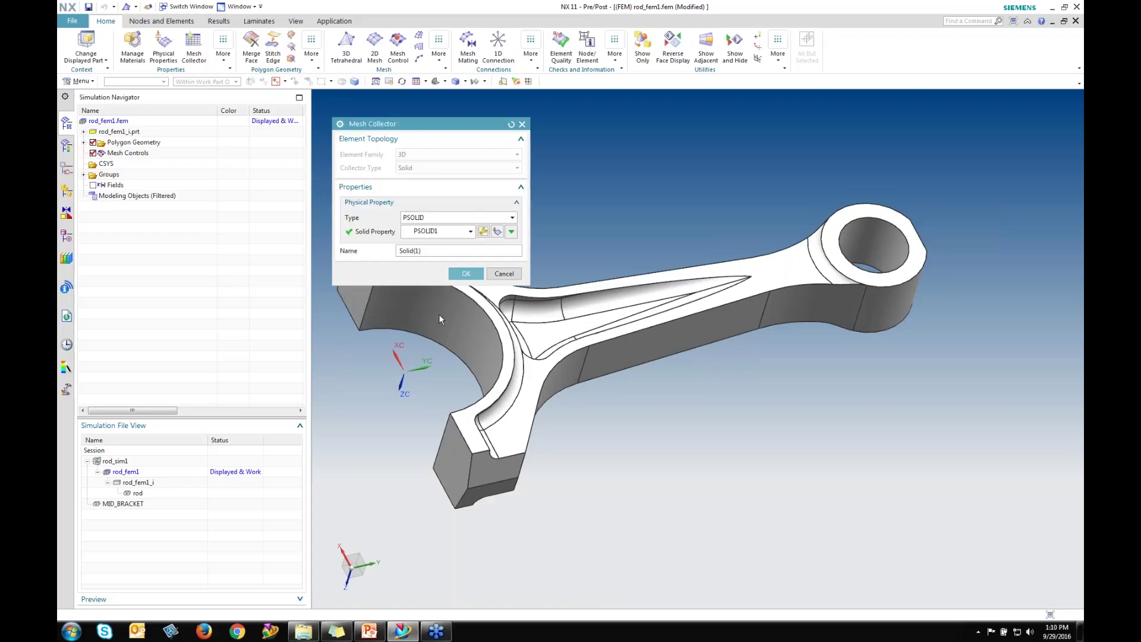
click(465, 274)
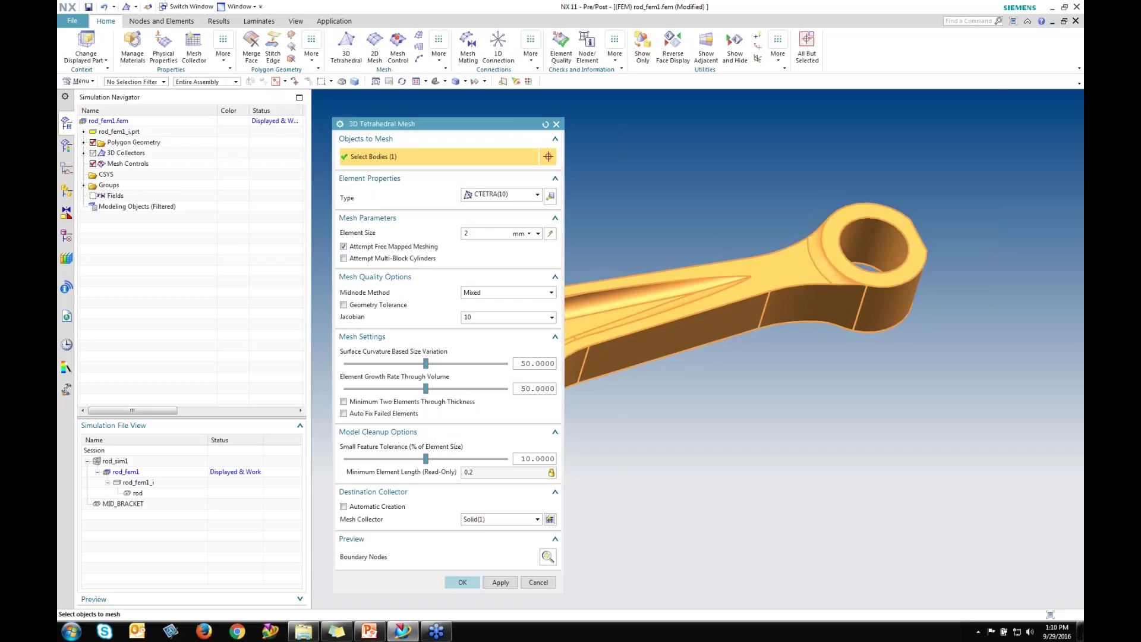
click(469, 583)
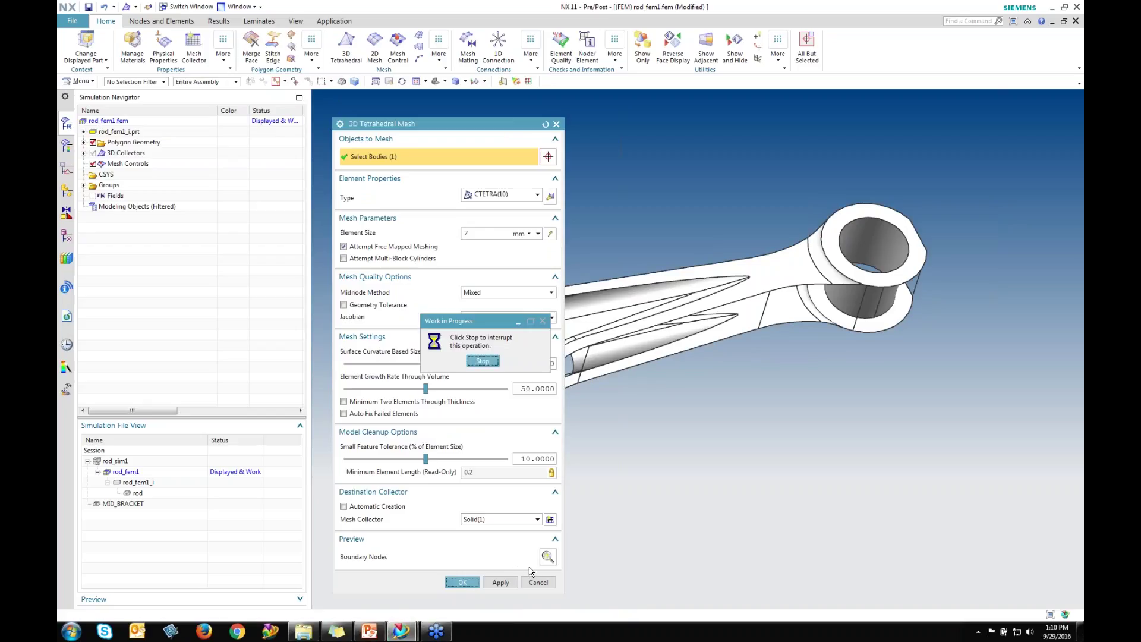
mouse_move(654, 452)
middle_down()
mouse_move(644, 466)
mouse_move(654, 453)
mouse_move(658, 471)
middle_up()
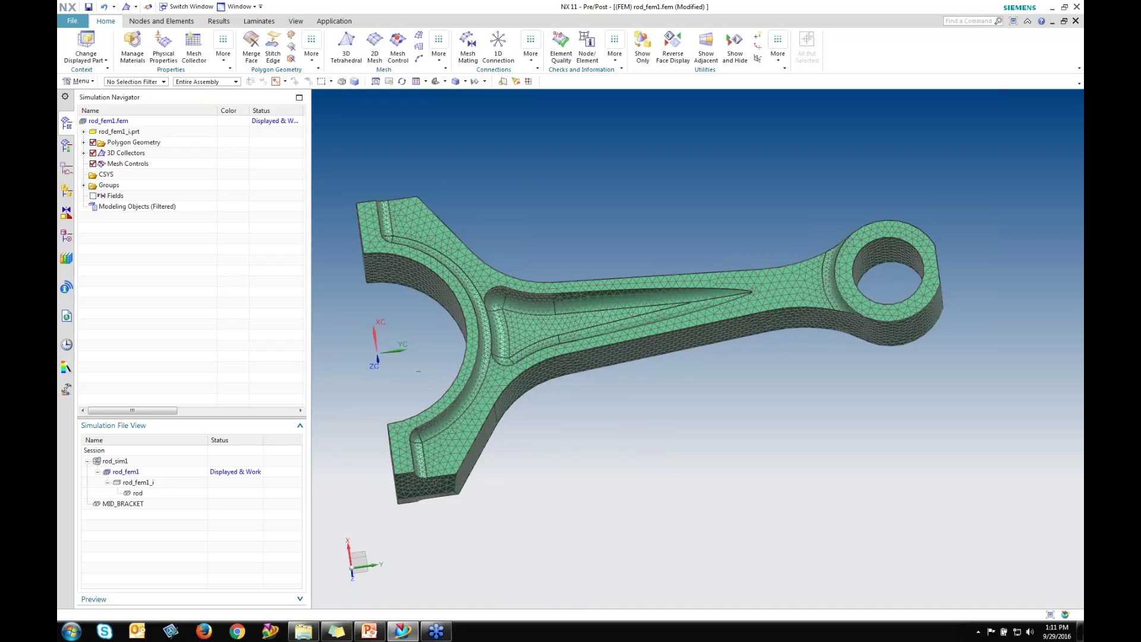
scroll(454, 376, down, 2)
shift+middle_drag(454, 376, 488, 359)
Expand the 3D collectors down to the rod mesh, and make rod_sim1 the displayed part
click(83, 153)
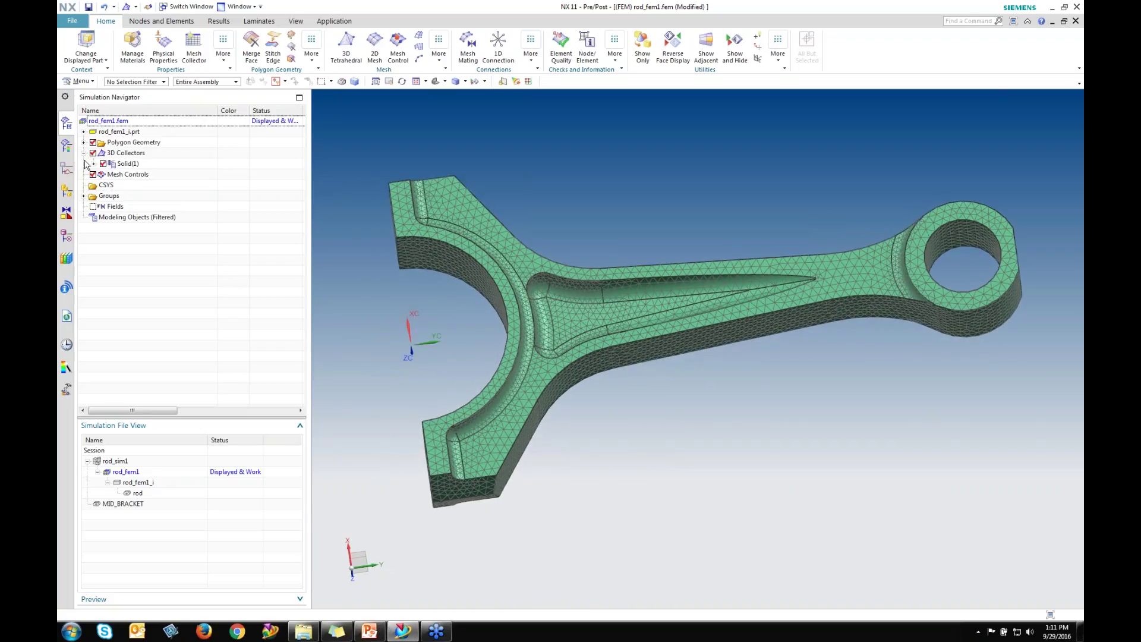
click(94, 163)
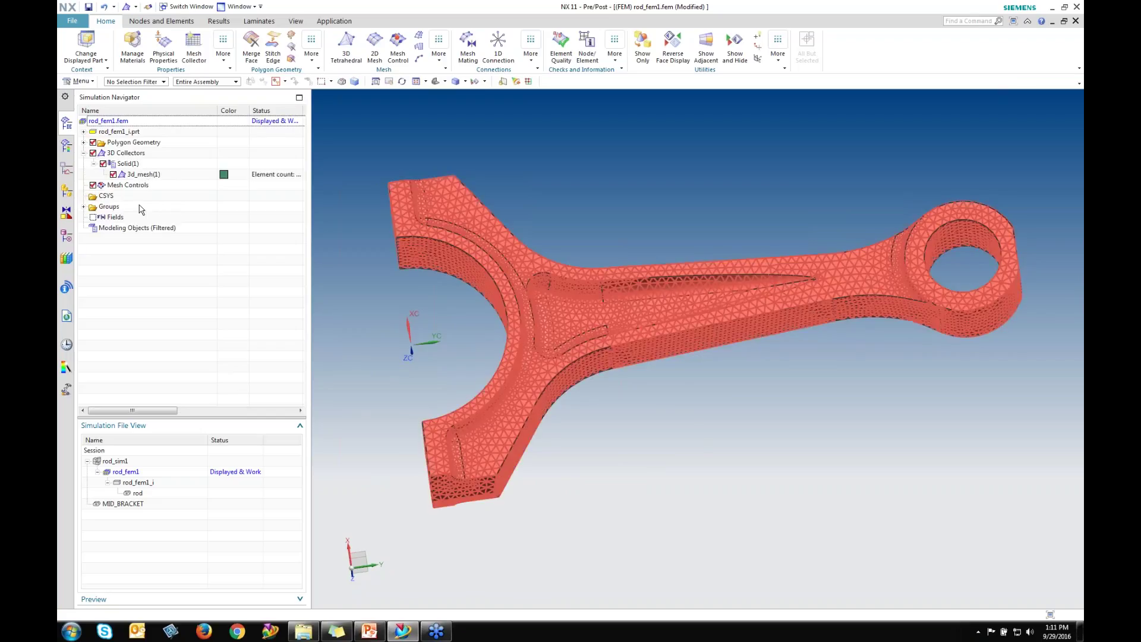
double_click(115, 463)
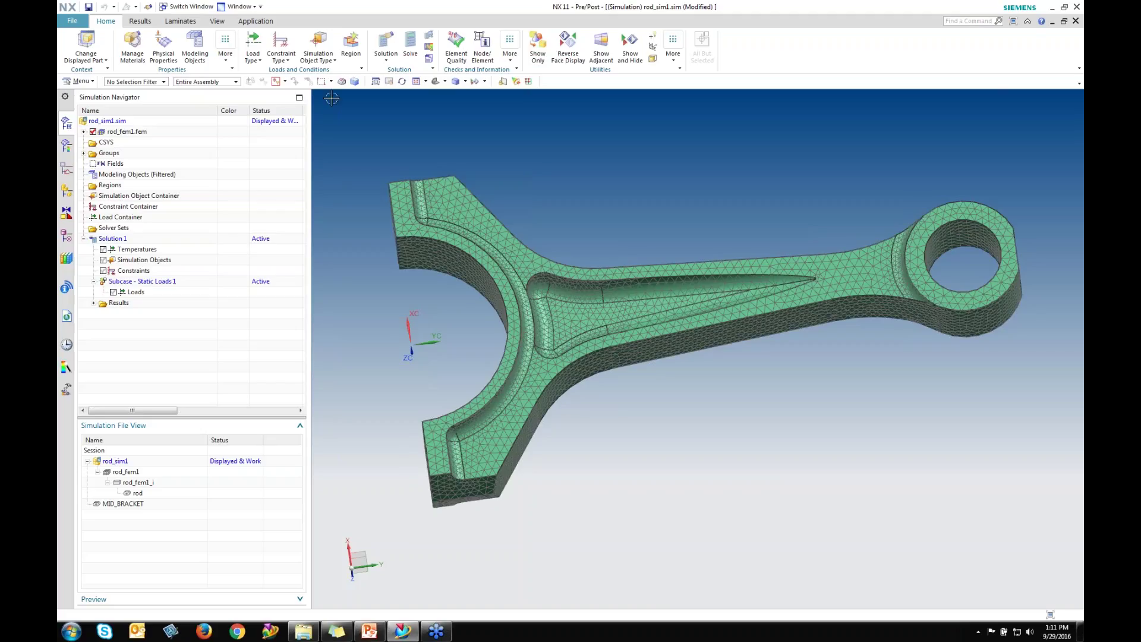
Apply a 1000 N bearing load with a 180° angle to the small-end bore, directed along negative Y toward the big end
click(254, 58)
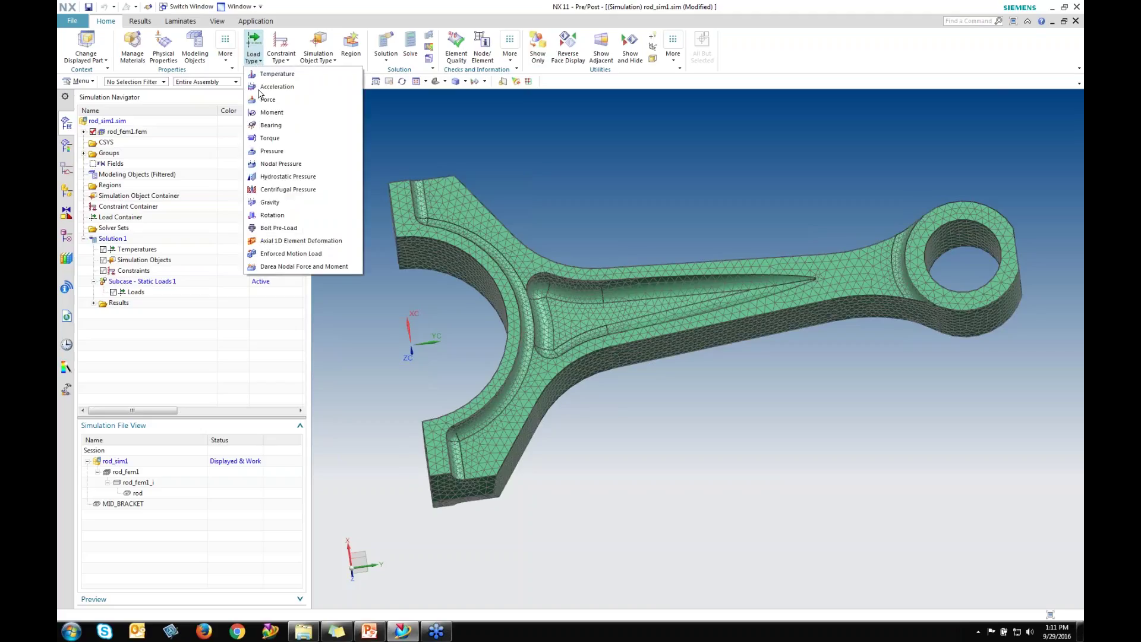
click(268, 125)
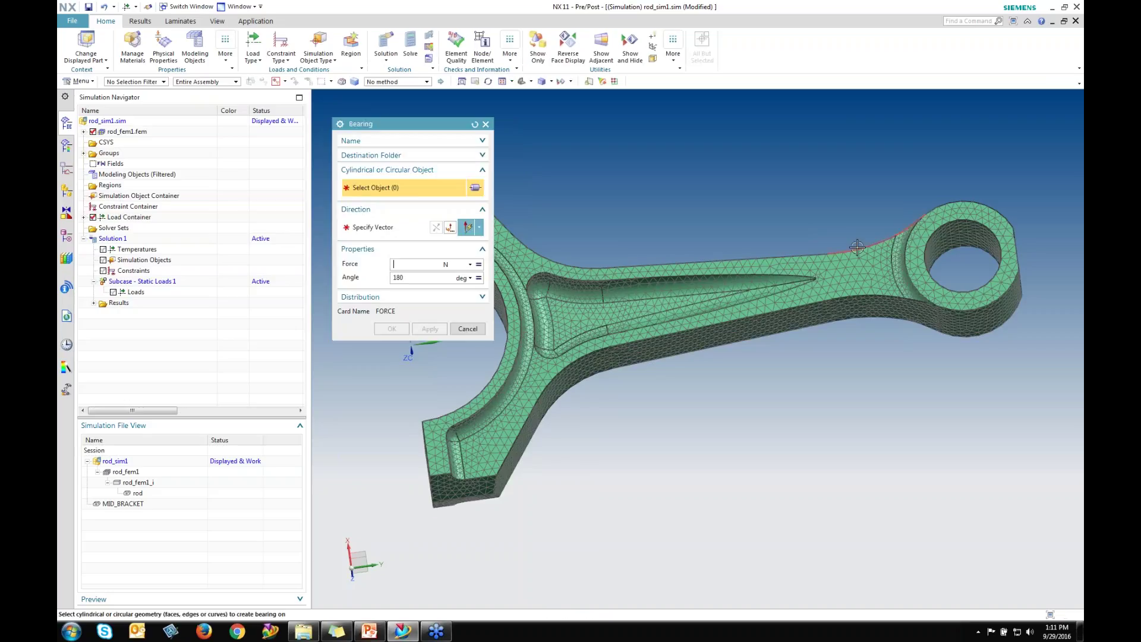
middle_drag(936, 267, 909, 271)
click(909, 271)
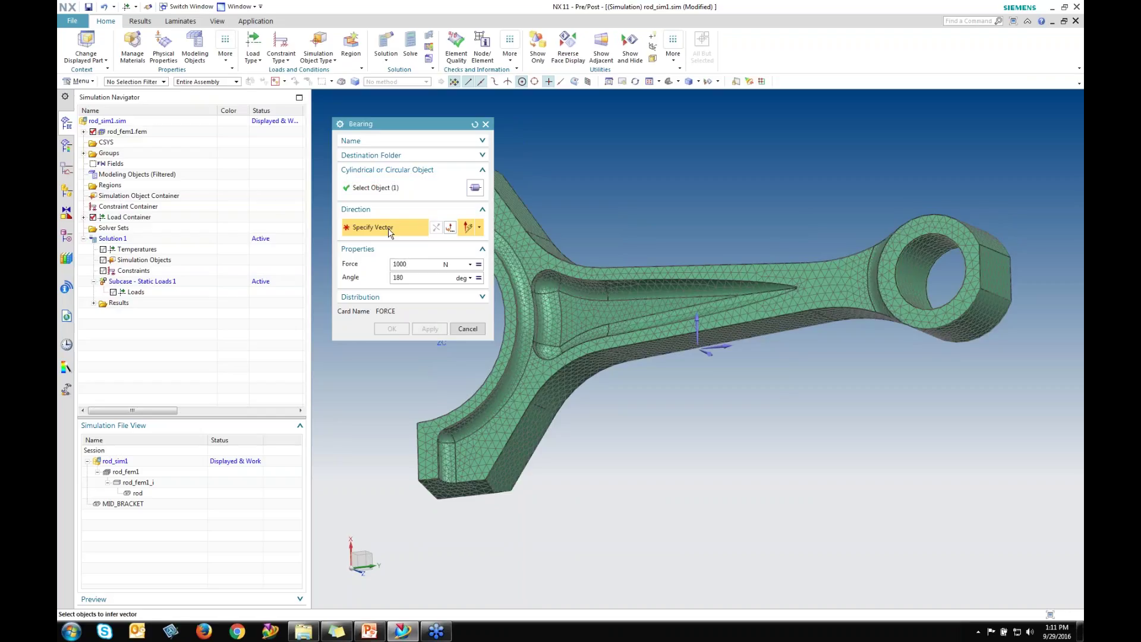
mouse_move(706, 369)
middle_down()
mouse_move(748, 370)
mouse_move(701, 383)
middle_up()
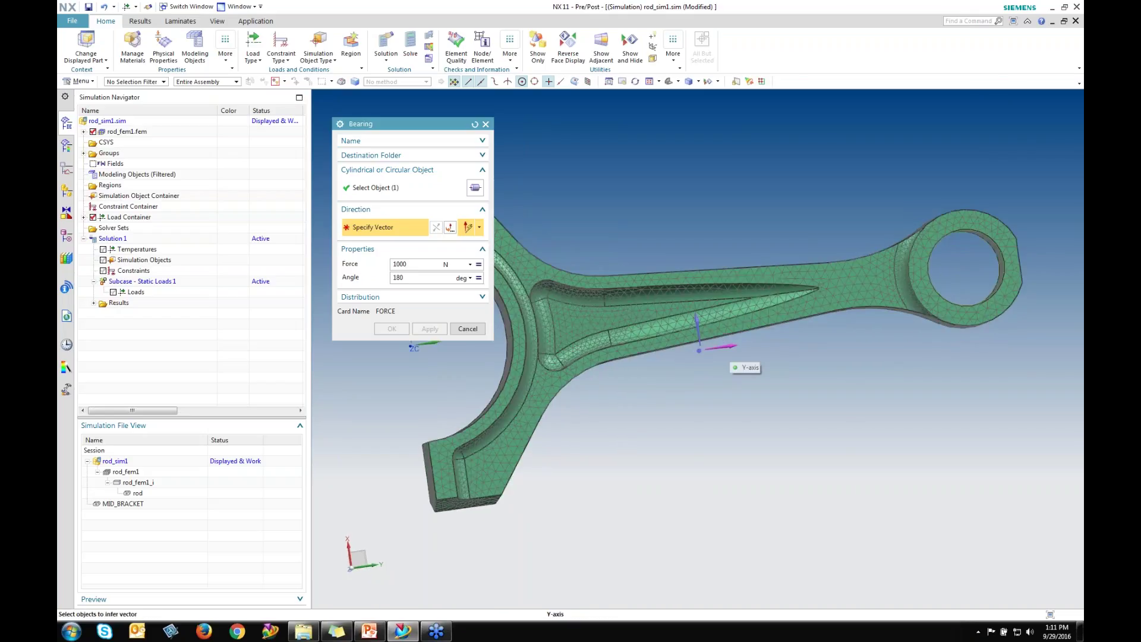
click(727, 347)
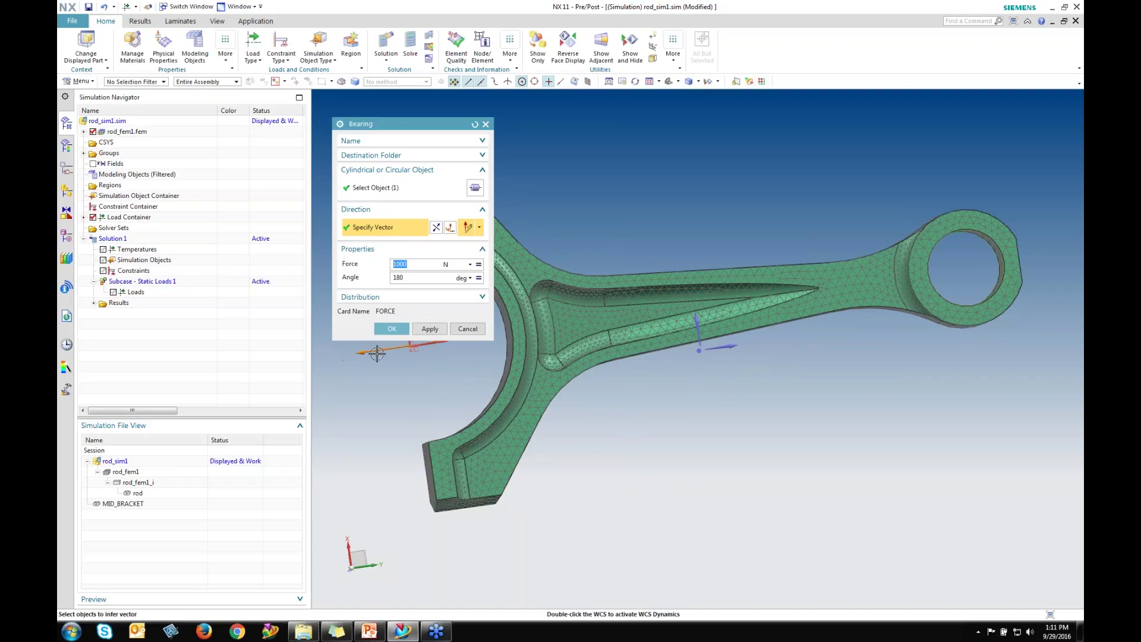
drag(403, 123, 508, 61)
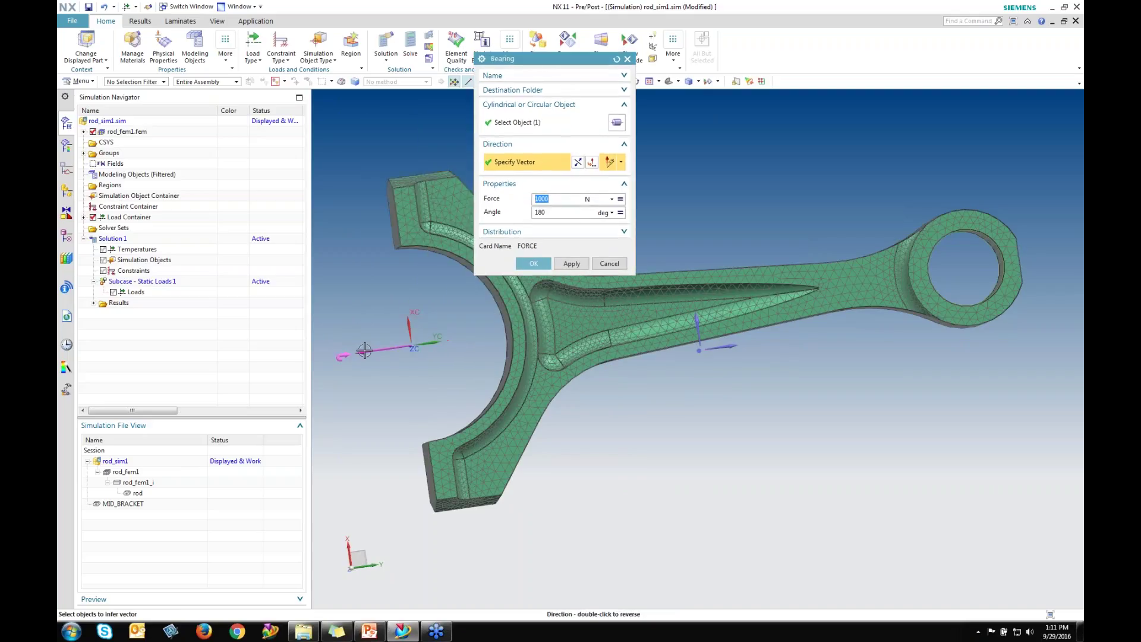
click(533, 263)
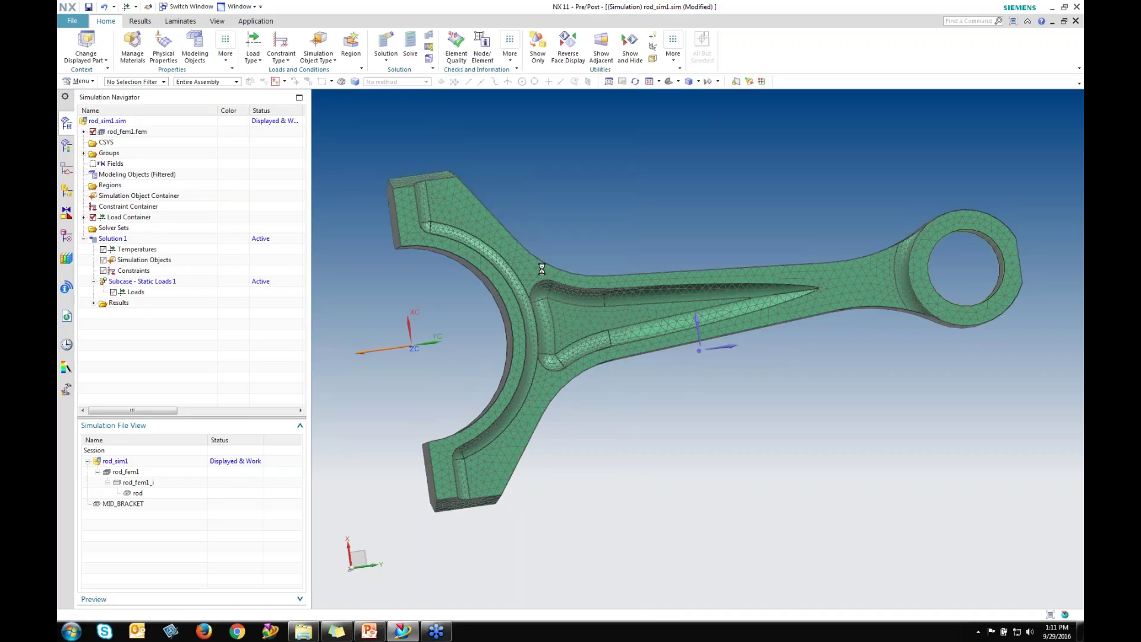
middle_drag(1008, 411, 968, 402)
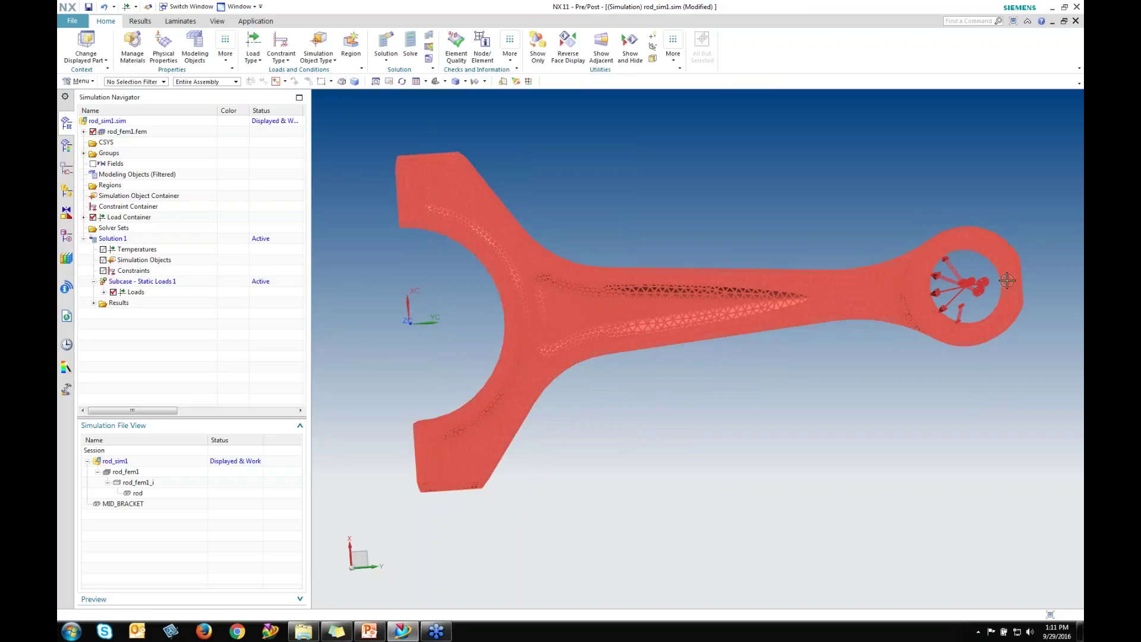
Apply a pinned constraint to the half-cylindrical face of the rod's big end
middle_drag(629, 412, 669, 362)
click(318, 56)
click(289, 62)
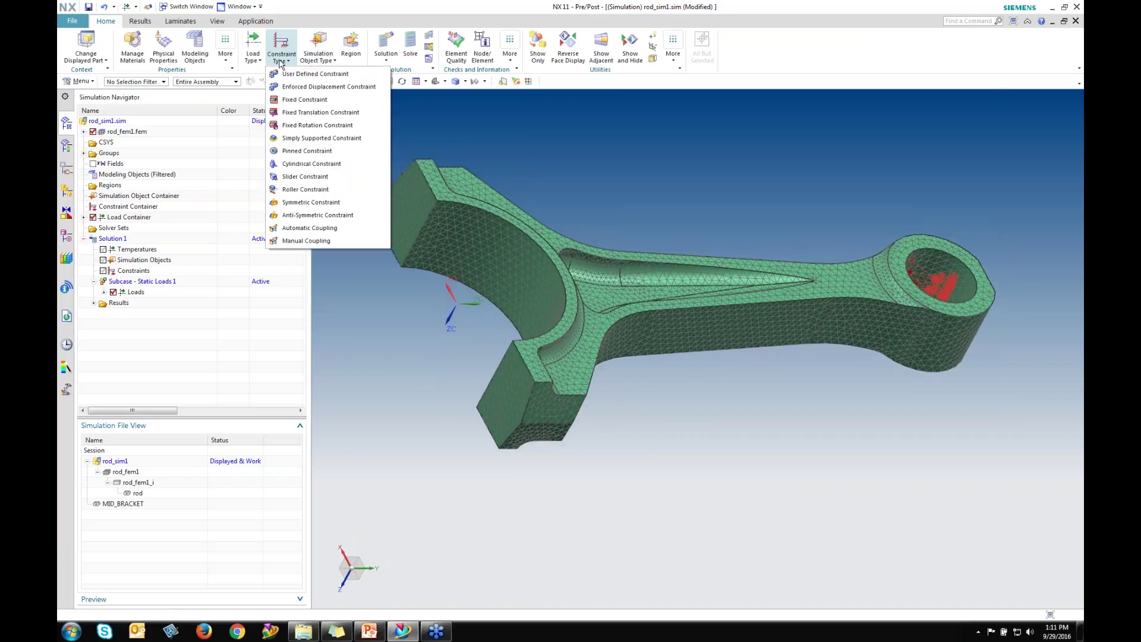
click(312, 151)
click(504, 217)
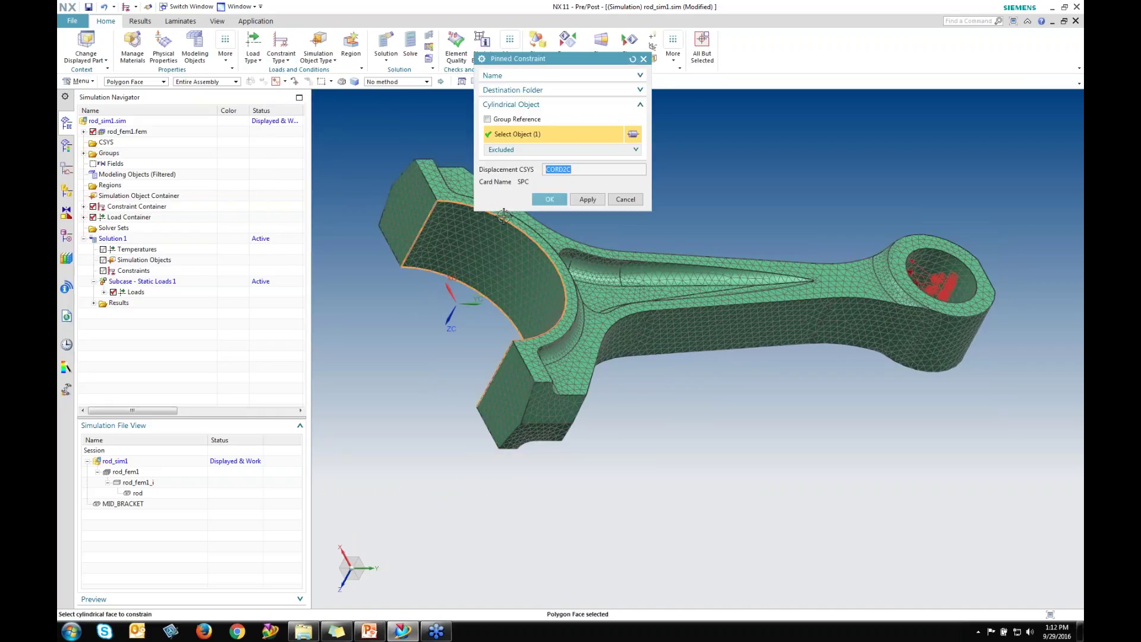
click(549, 200)
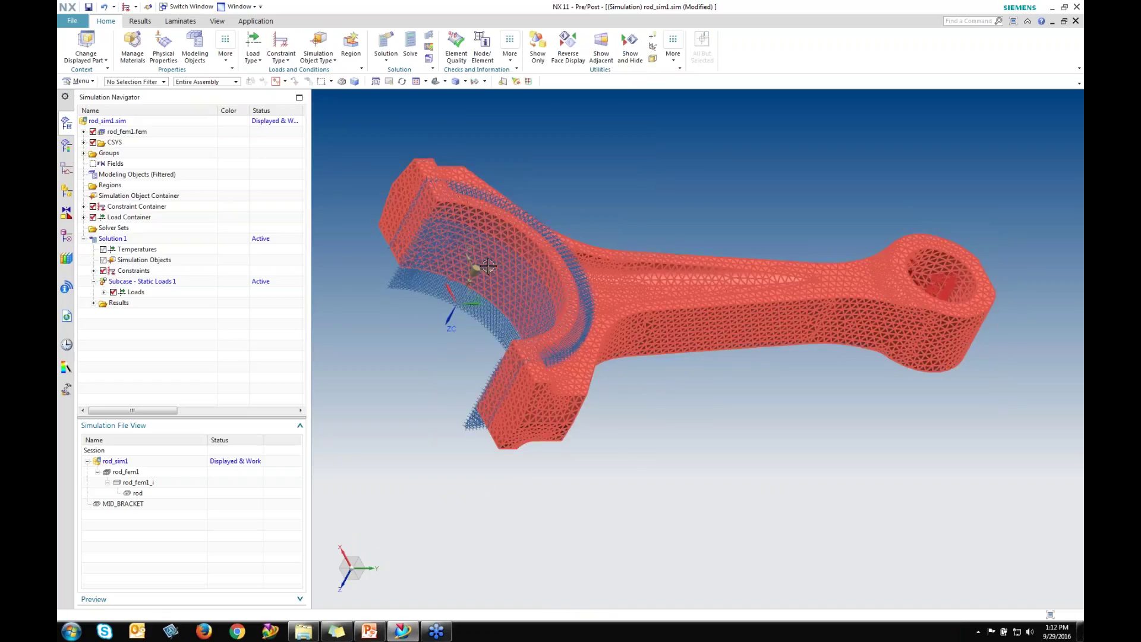
middle_drag(488, 267, 545, 331)
middle_drag(694, 360, 872, 306)
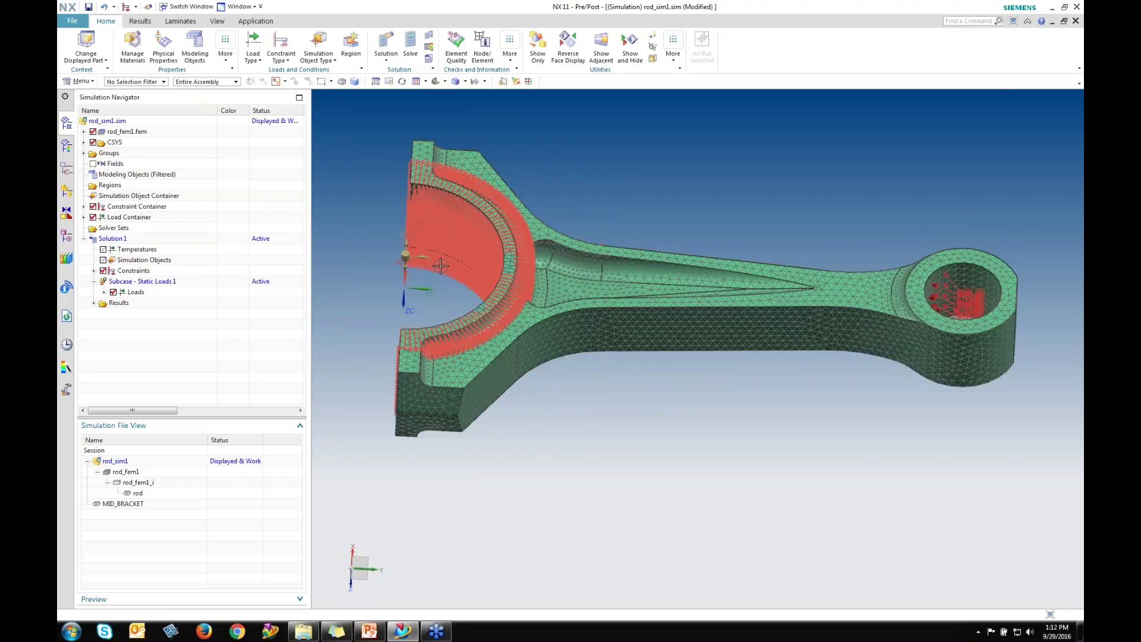
middle_drag(466, 292, 421, 303)
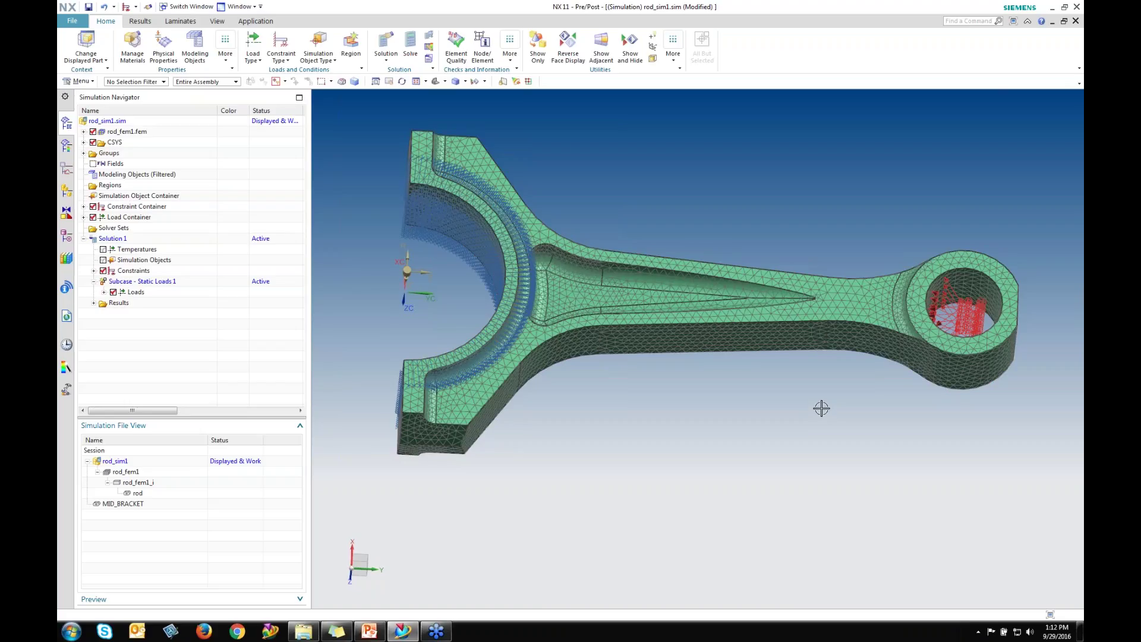
Add a user-defined SPC constraint with DOF1 fixed at the vertex on the pointed tip of the shank pocket
click(277, 54)
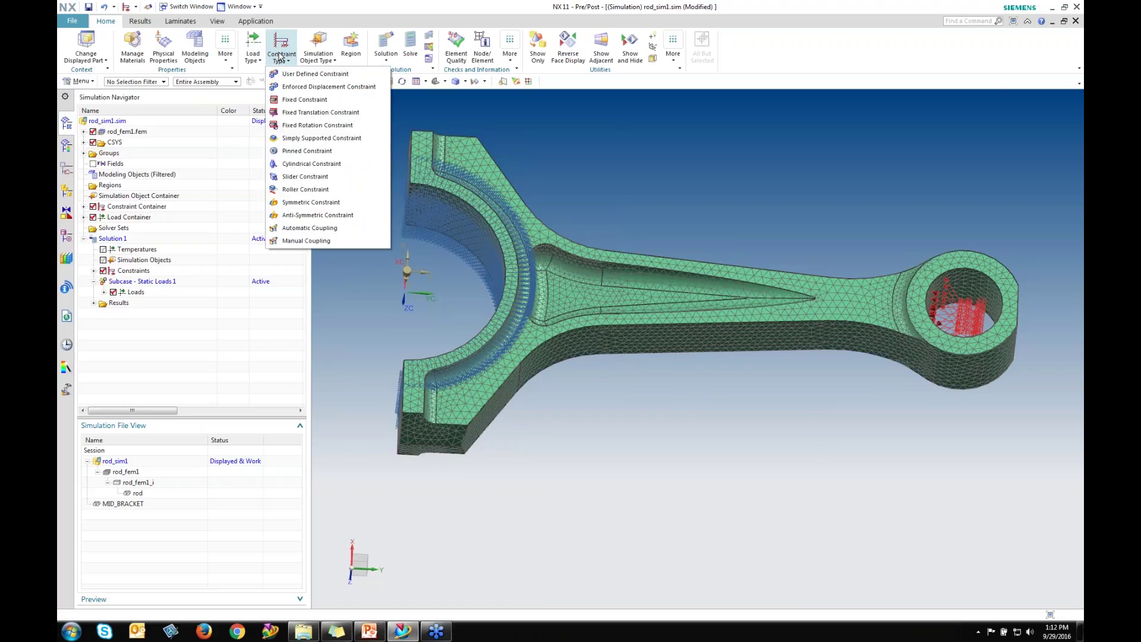
click(315, 73)
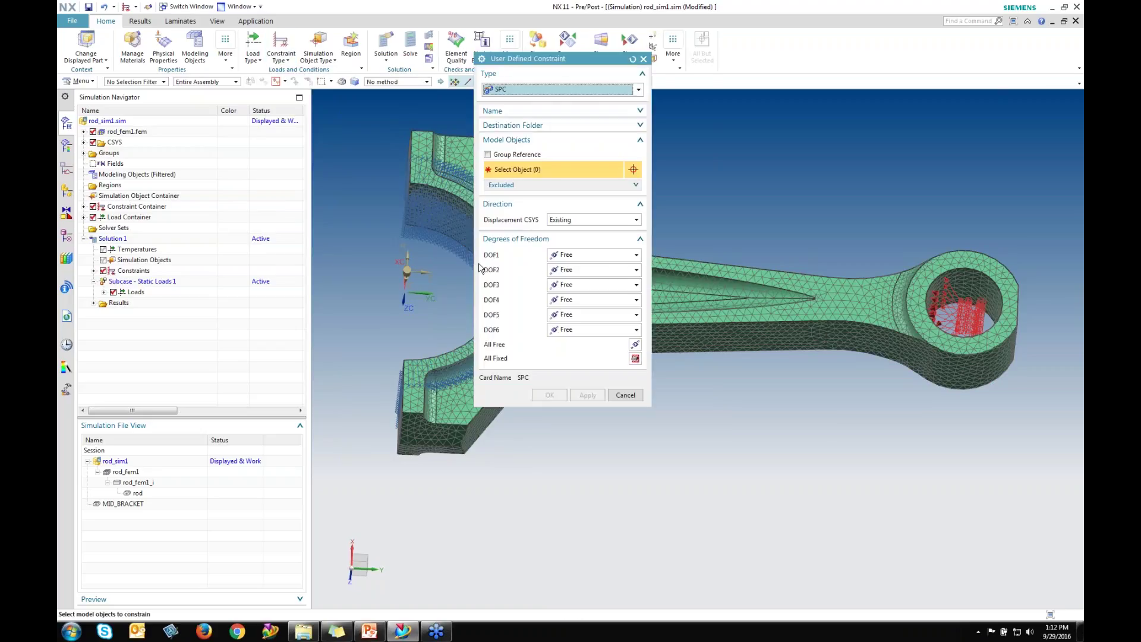
click(563, 257)
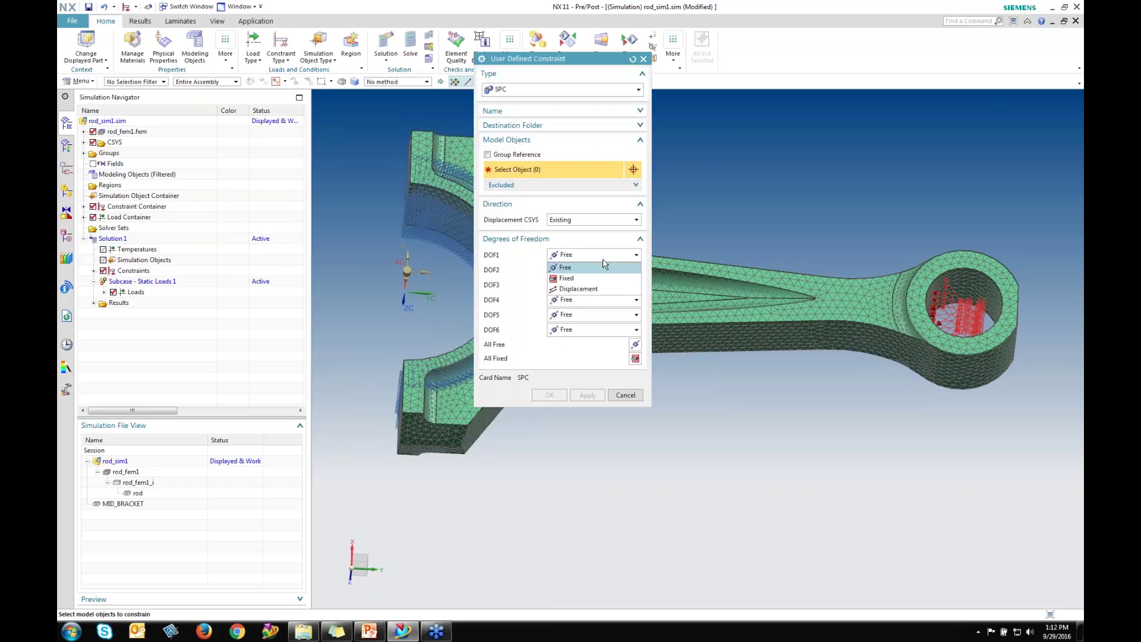
click(570, 277)
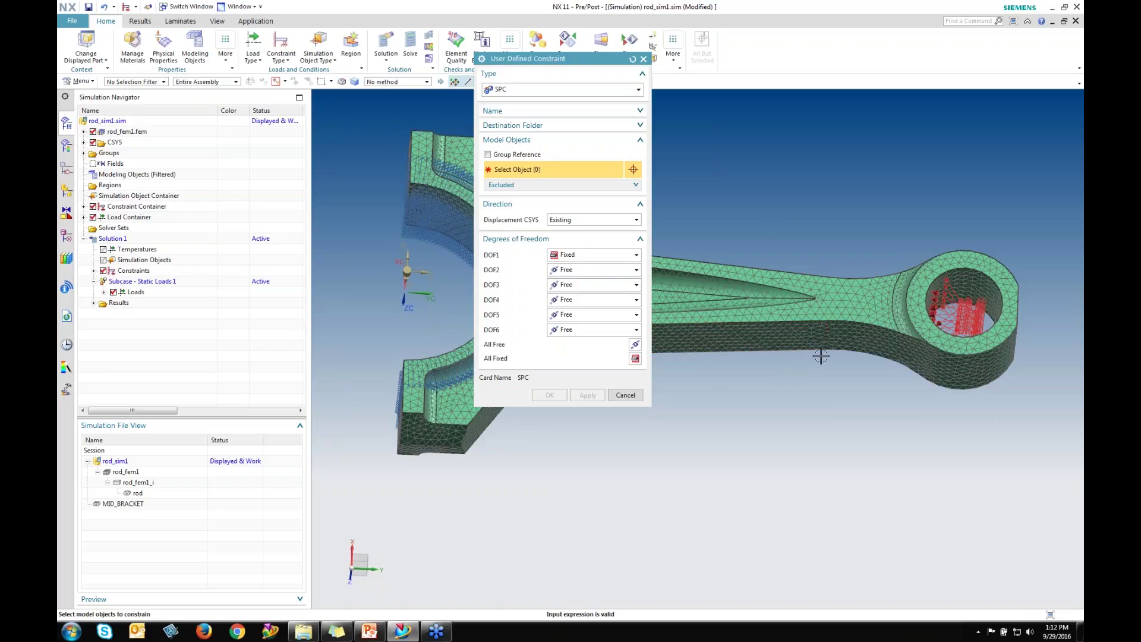
scroll(828, 321, up, 8)
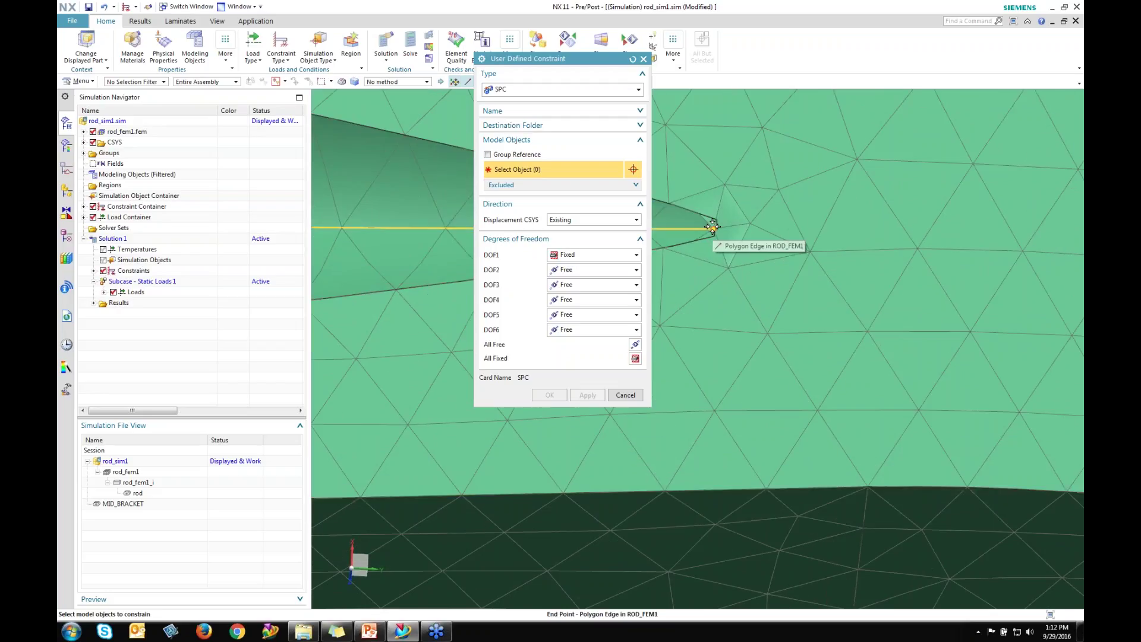
click(713, 226)
click(776, 231)
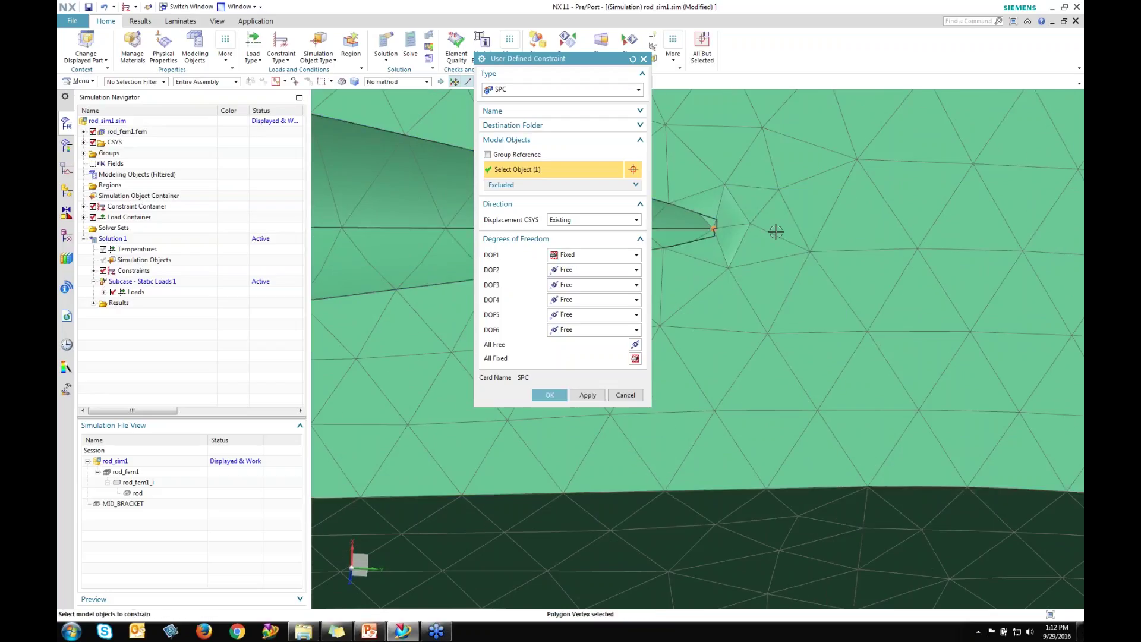
click(549, 395)
scroll(675, 321, down, 10)
middle_drag(675, 323, 666, 346)
scroll(680, 318, up, 3)
scroll(679, 318, up, 1)
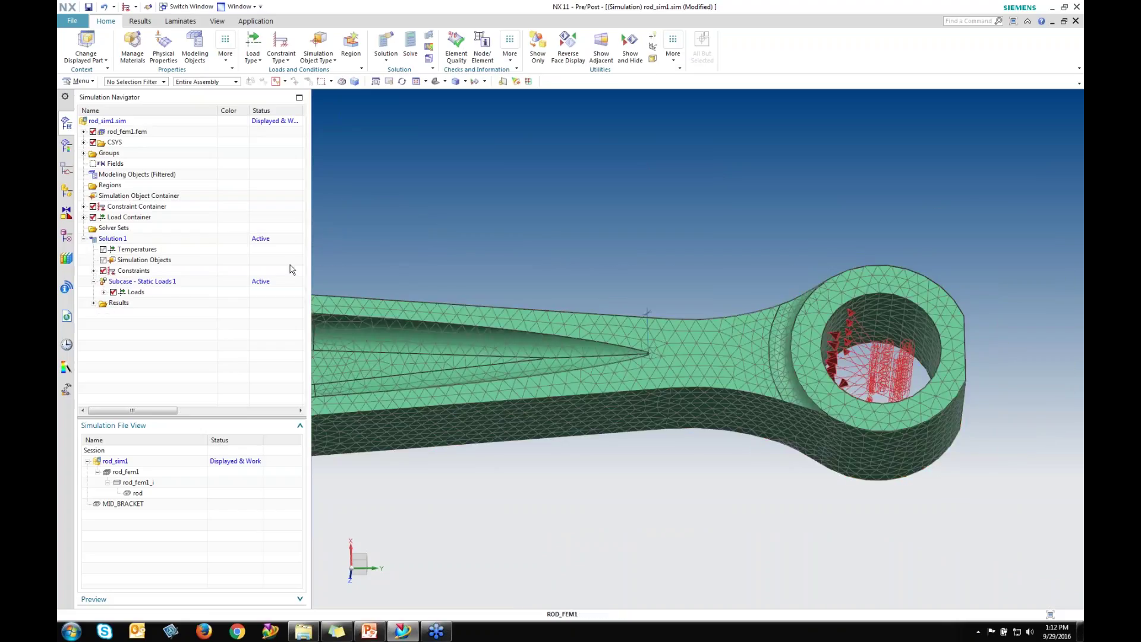
Review the constraints in Solution 1, checking the degrees of freedom of the user-defined constraint
click(94, 271)
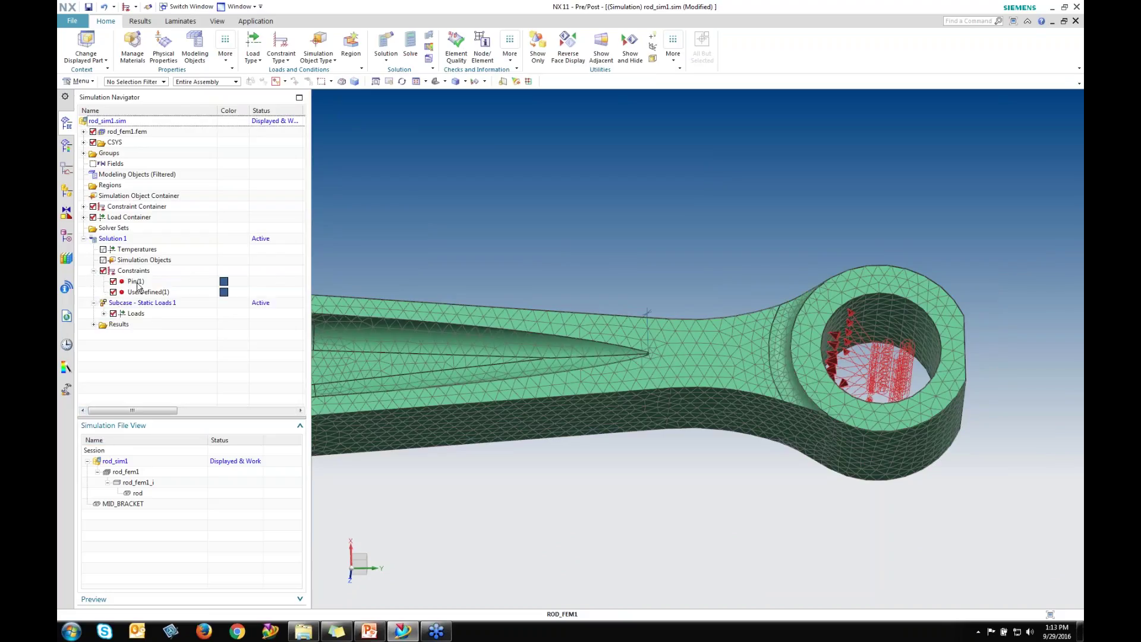
click(136, 282)
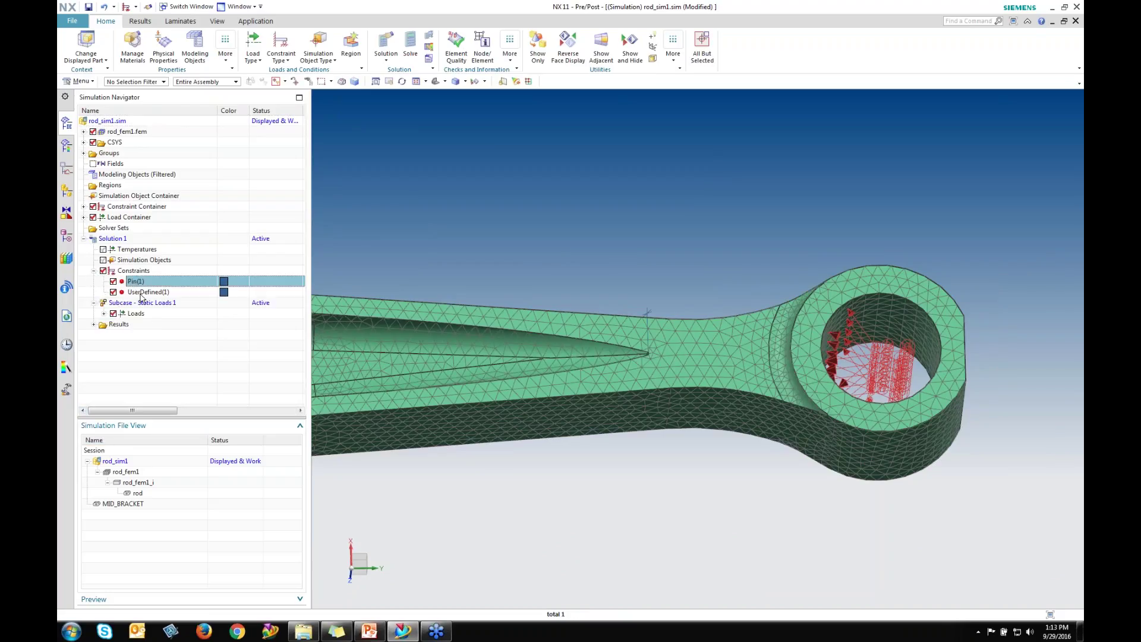
double_click(142, 294)
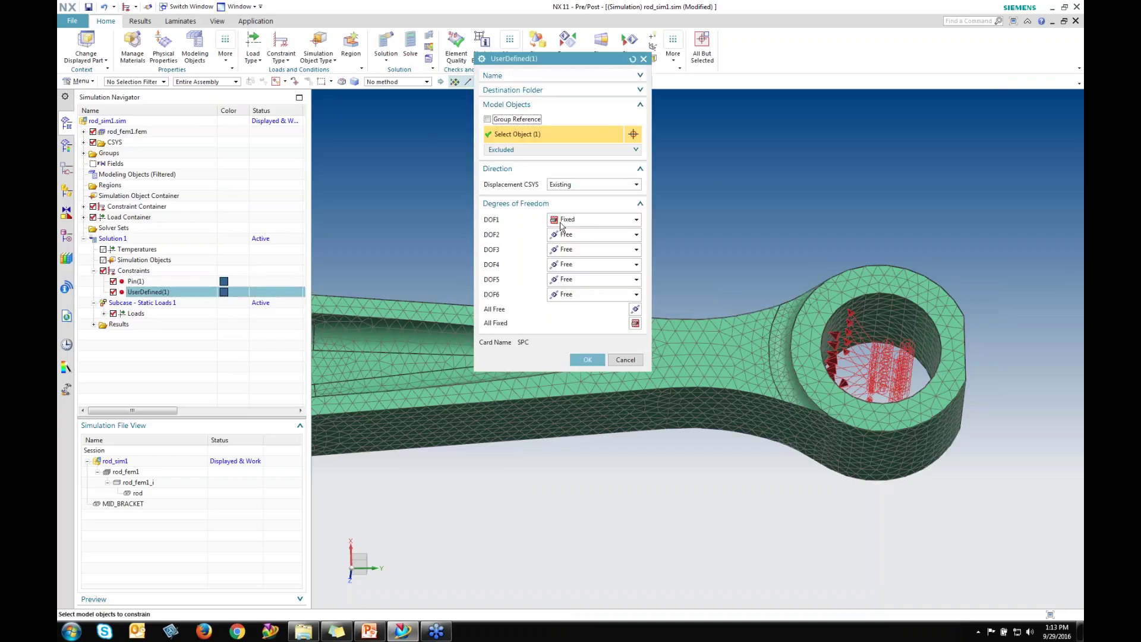
click(587, 360)
Submit Solution 1 of rod_sim1 to the solver
scroll(416, 474, up, 2)
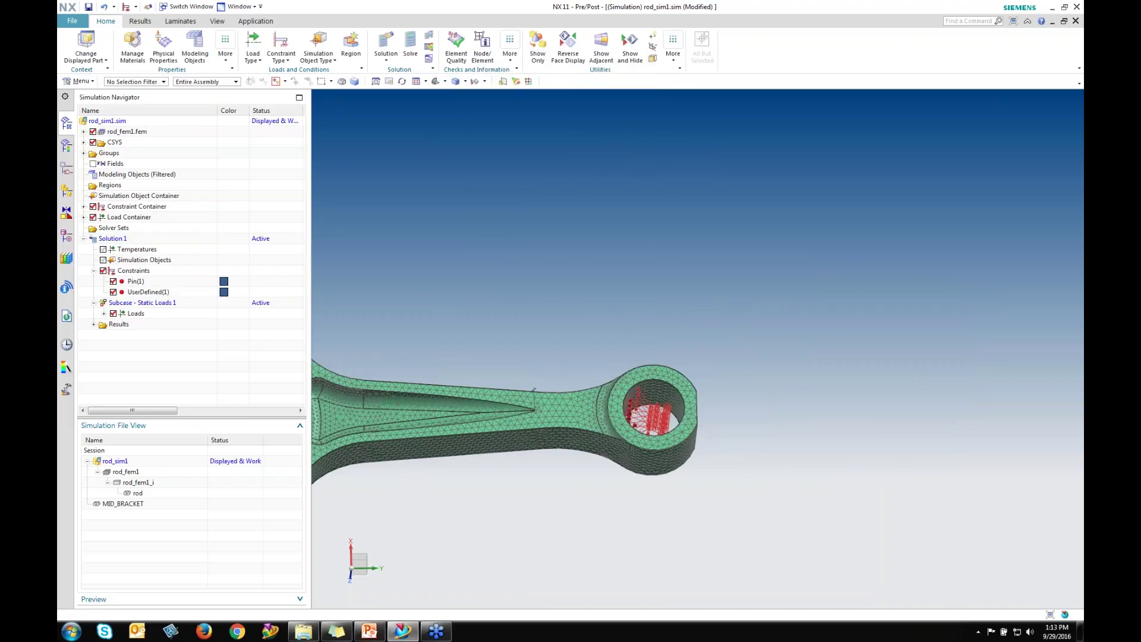
scroll(533, 390, up, 2)
shift+middle_drag(534, 389, 714, 302)
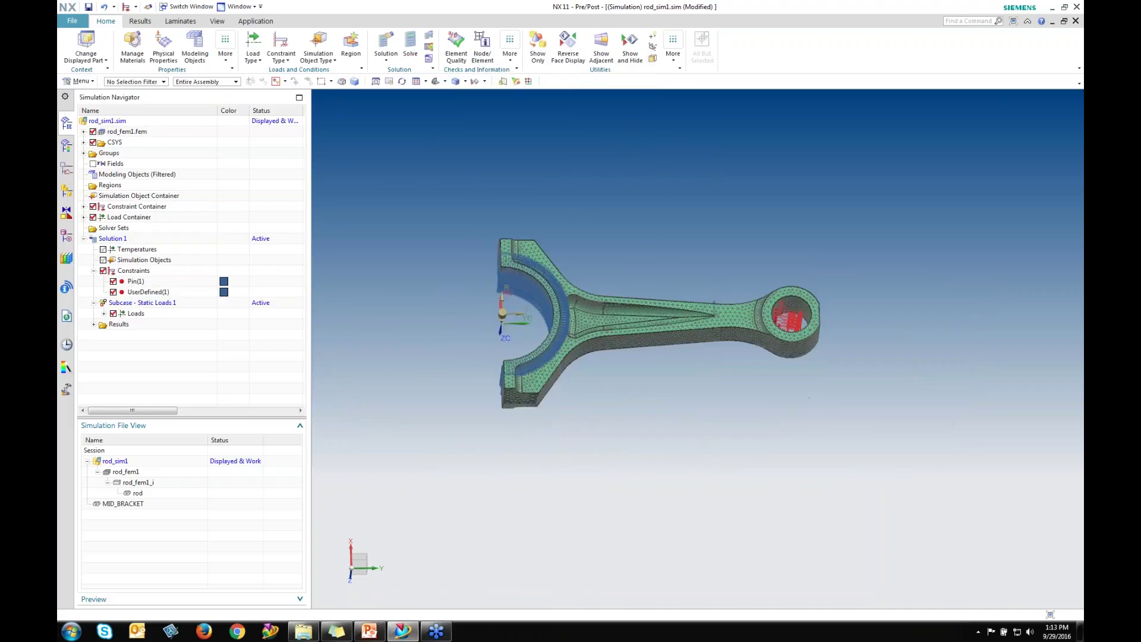
scroll(636, 349, down, 4)
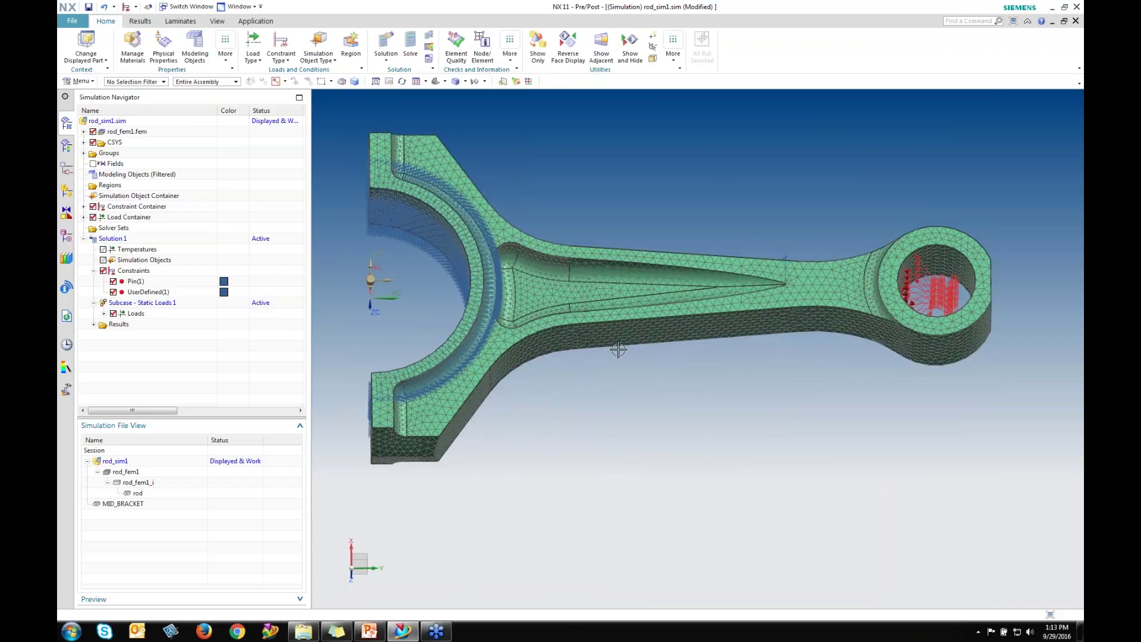
middle_drag(570, 380, 569, 385)
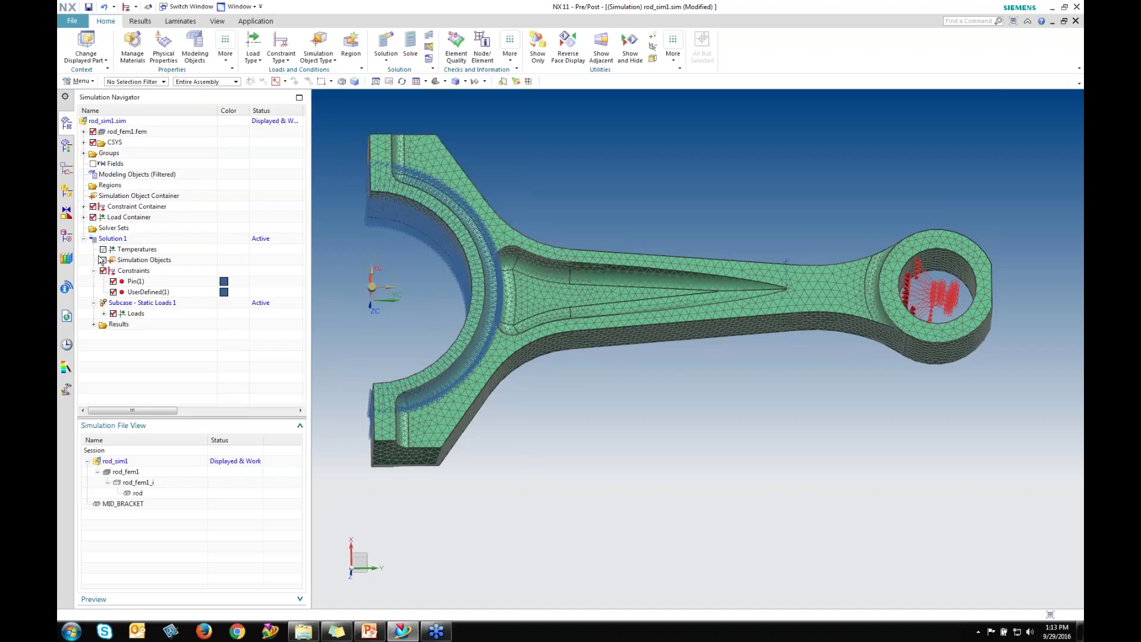
click(409, 52)
click(572, 185)
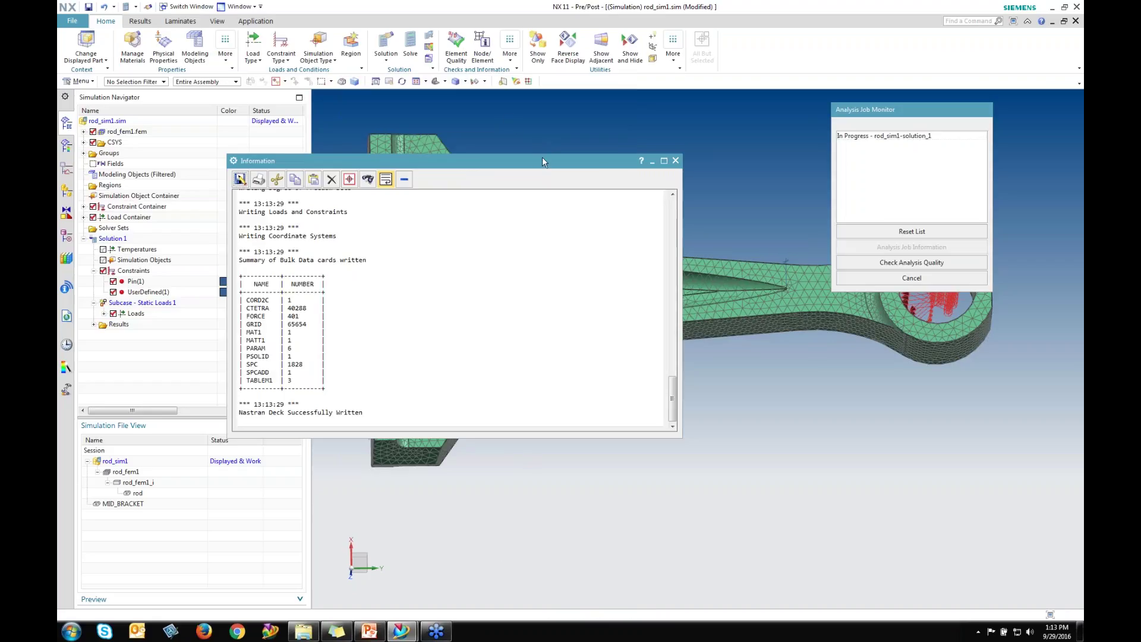
Wait for the Solution 1 job to finish and close the Analysis Job Monitor and the solver's Information window
drag(537, 166, 506, 118)
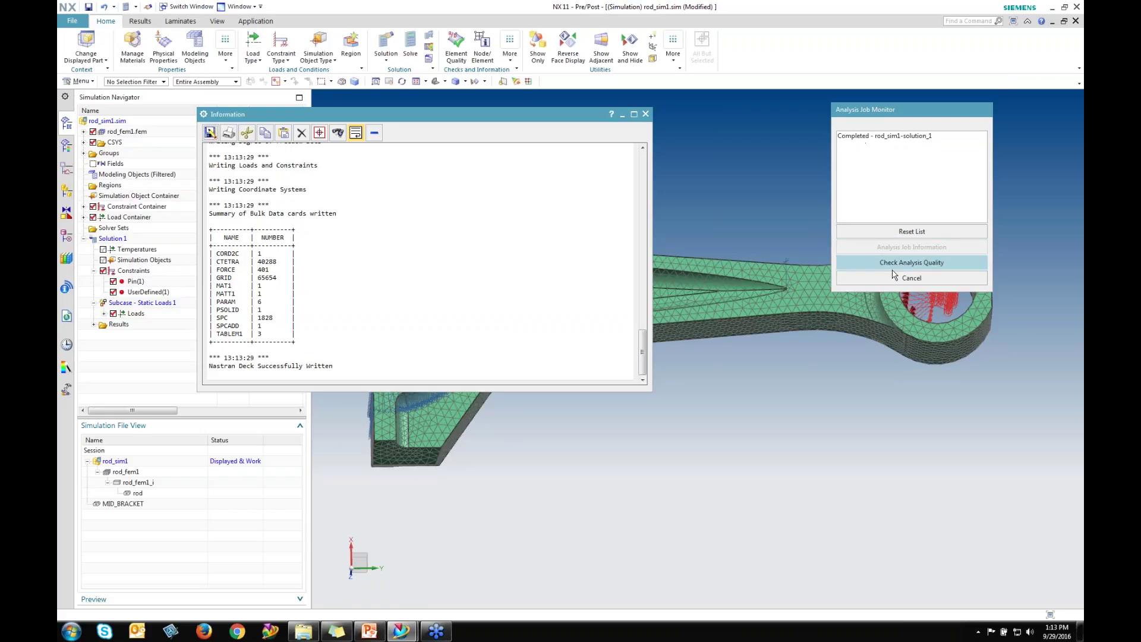
click(912, 278)
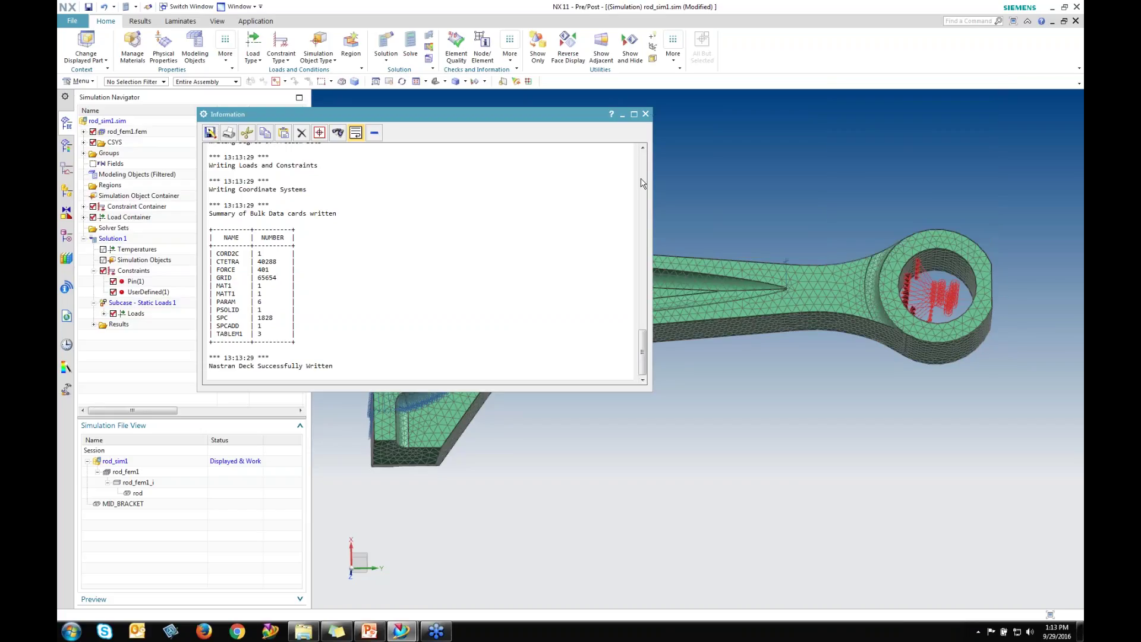
click(646, 114)
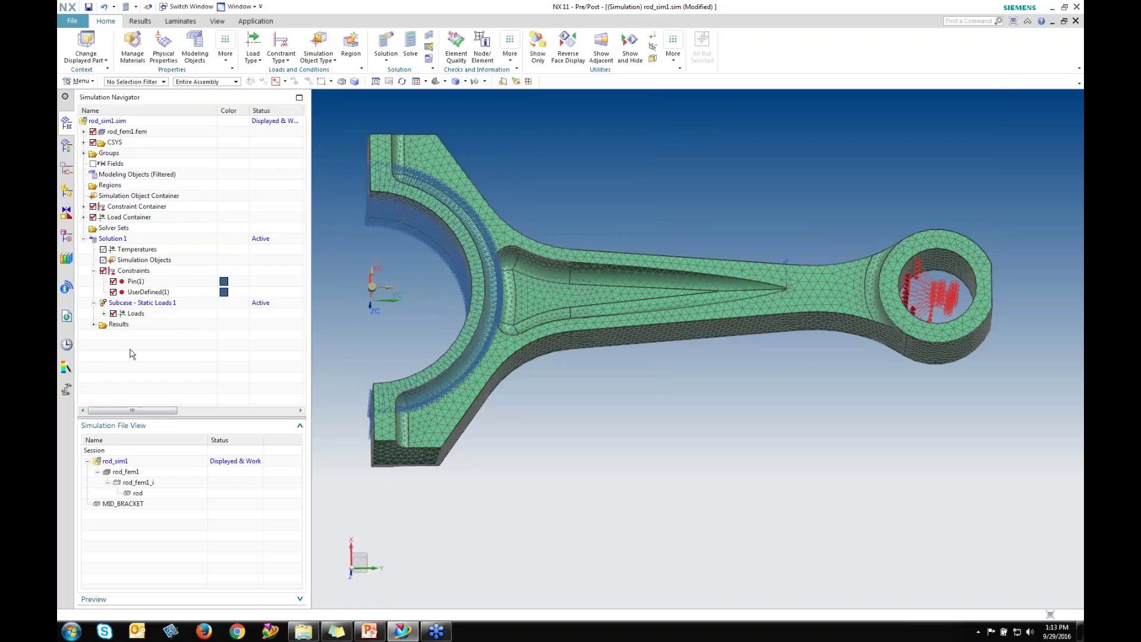
Load the structural results of Solution 1 and plot the nodal displacement magnitude on the rod
click(66, 146)
double_click(124, 142)
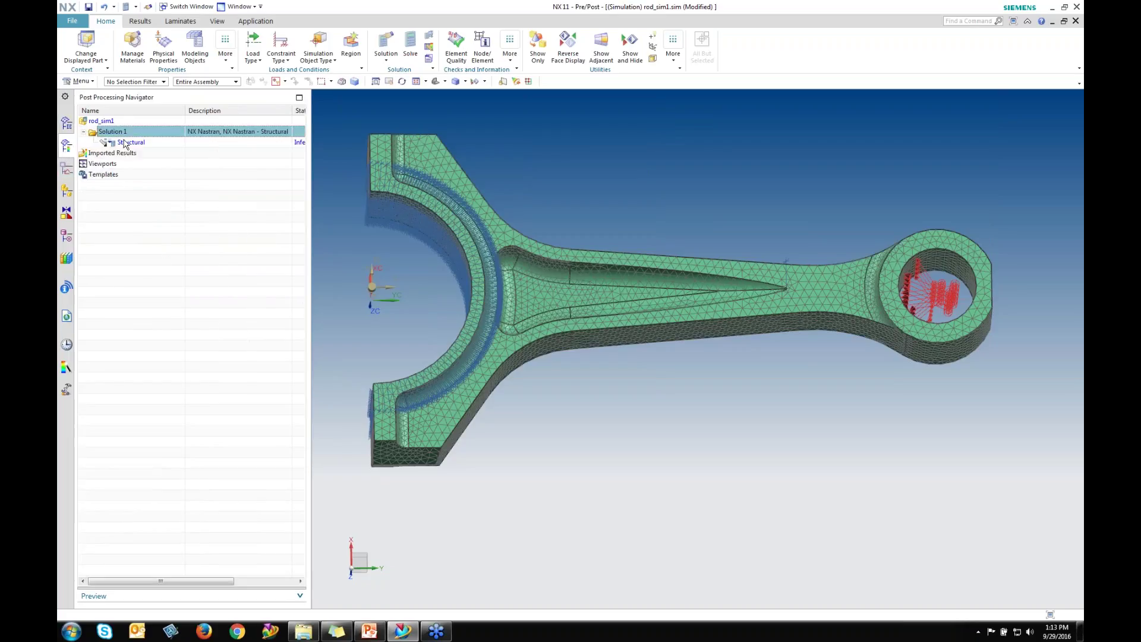
click(92, 143)
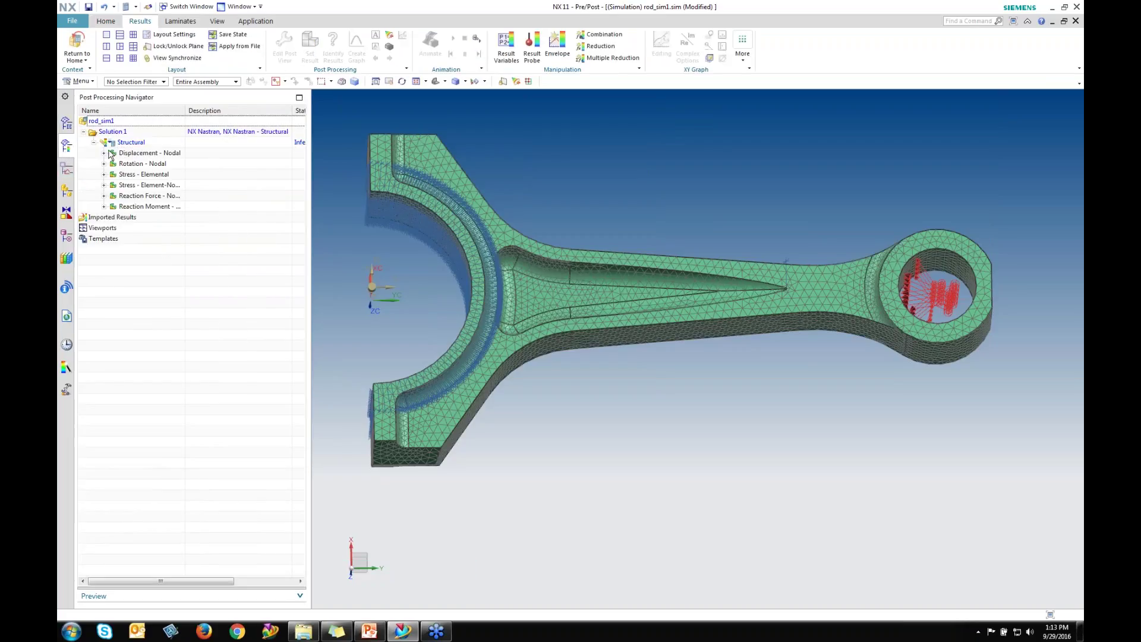
click(104, 153)
double_click(142, 196)
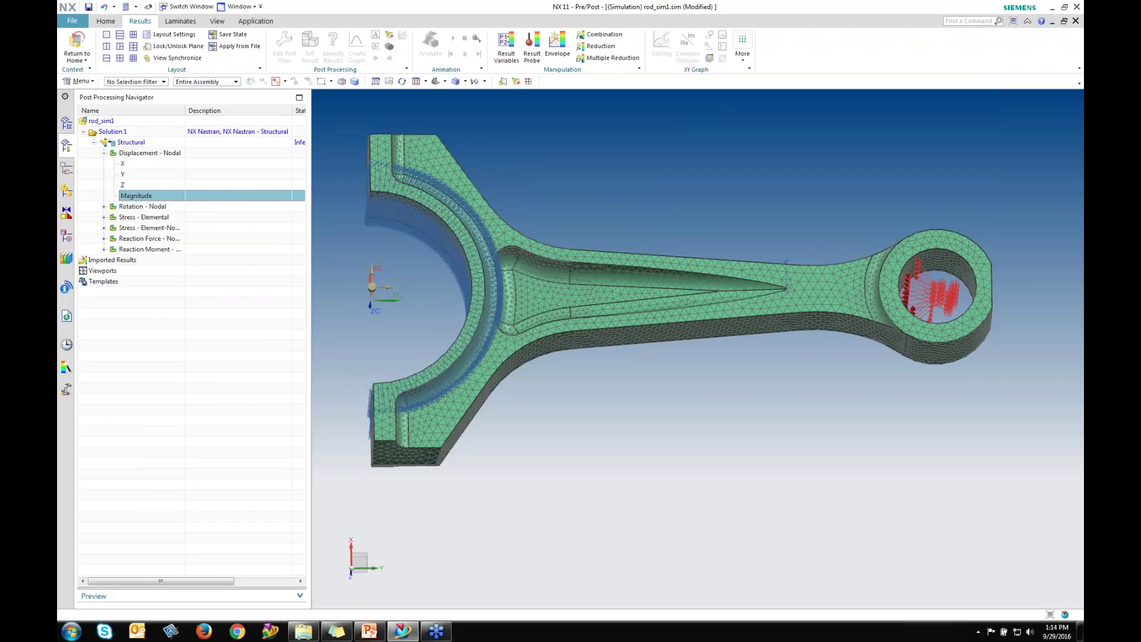
middle_drag(485, 357, 396, 189)
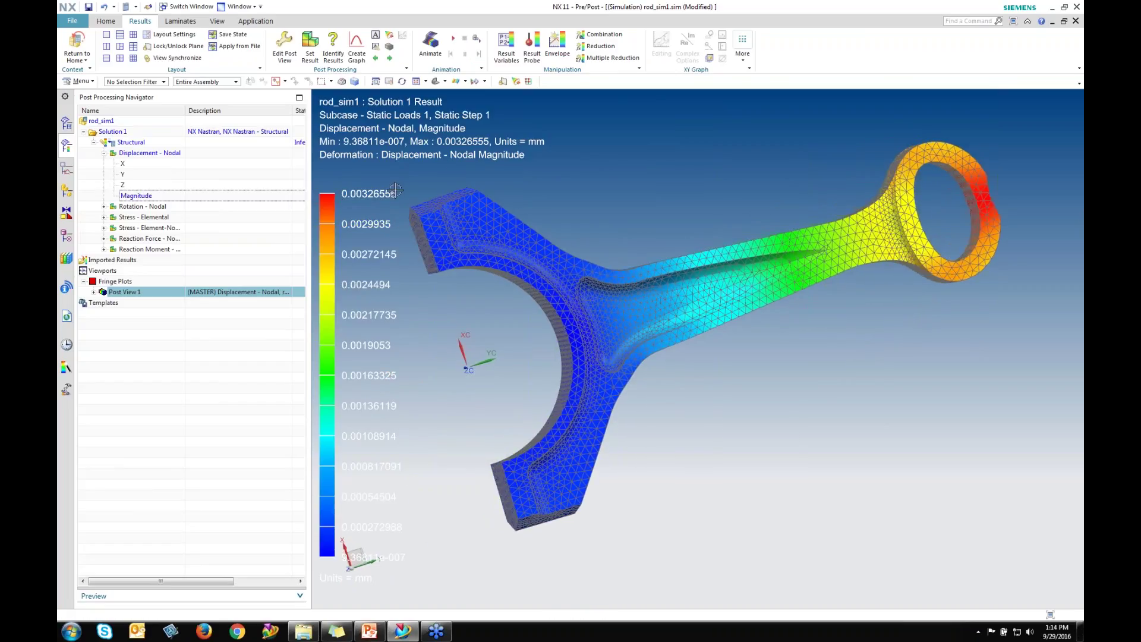
Play the animation of the displacement magnitude plot to examine how the rod deforms, and stop it
click(453, 41)
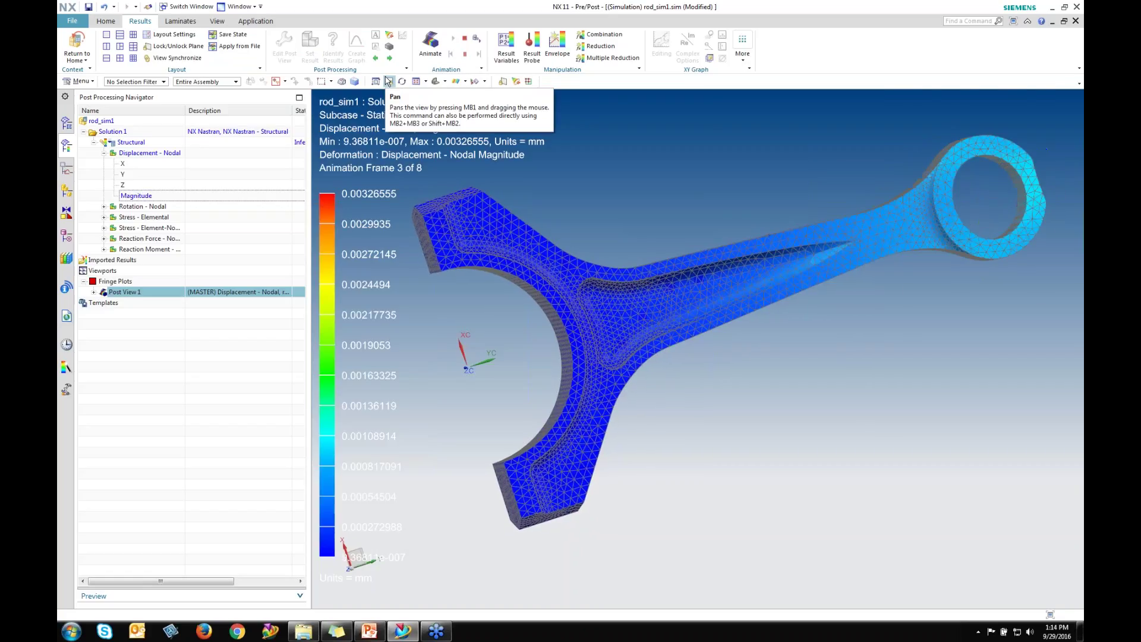
click(387, 81)
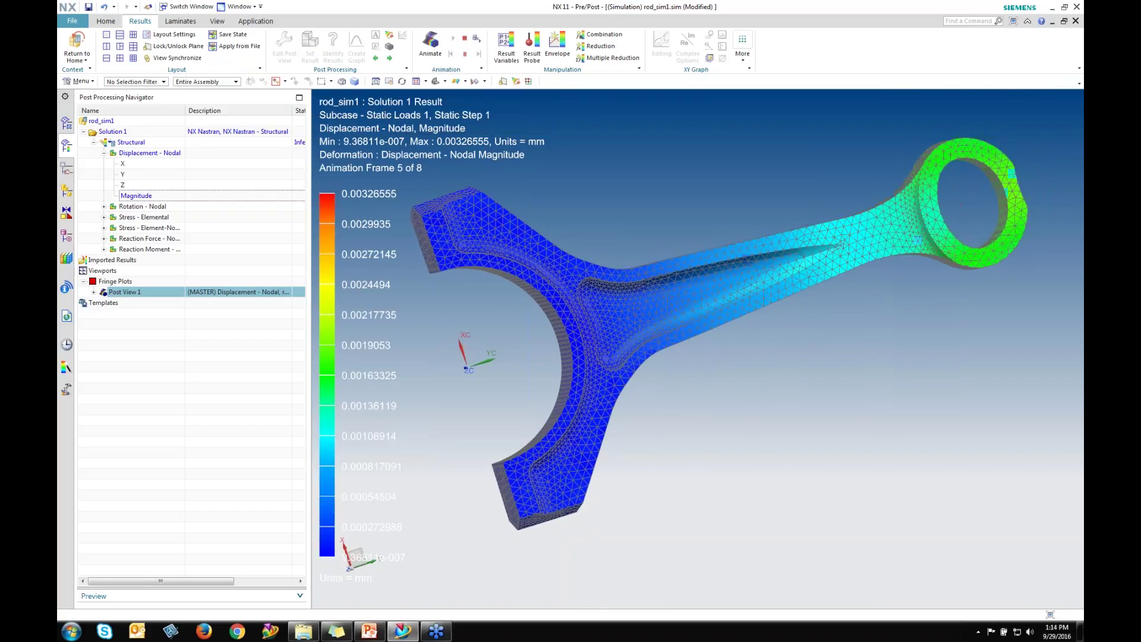
key(Escape)
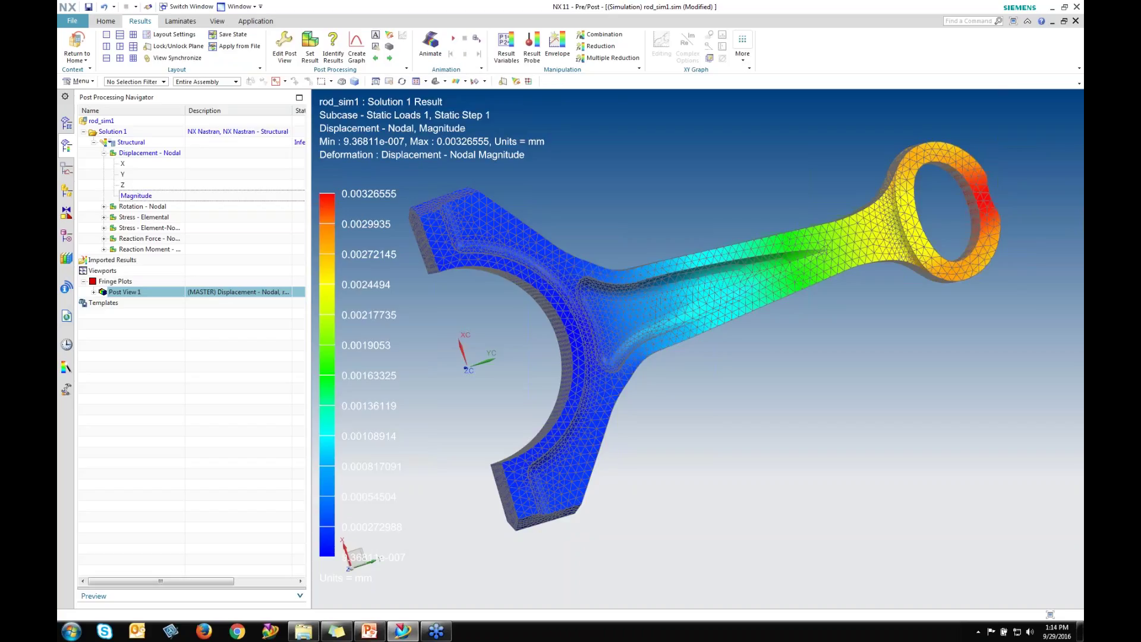
Plot the element-nodal Von-Mises stress of Solution 1 and examine the stress distribution on the rod
click(104, 229)
double_click(135, 388)
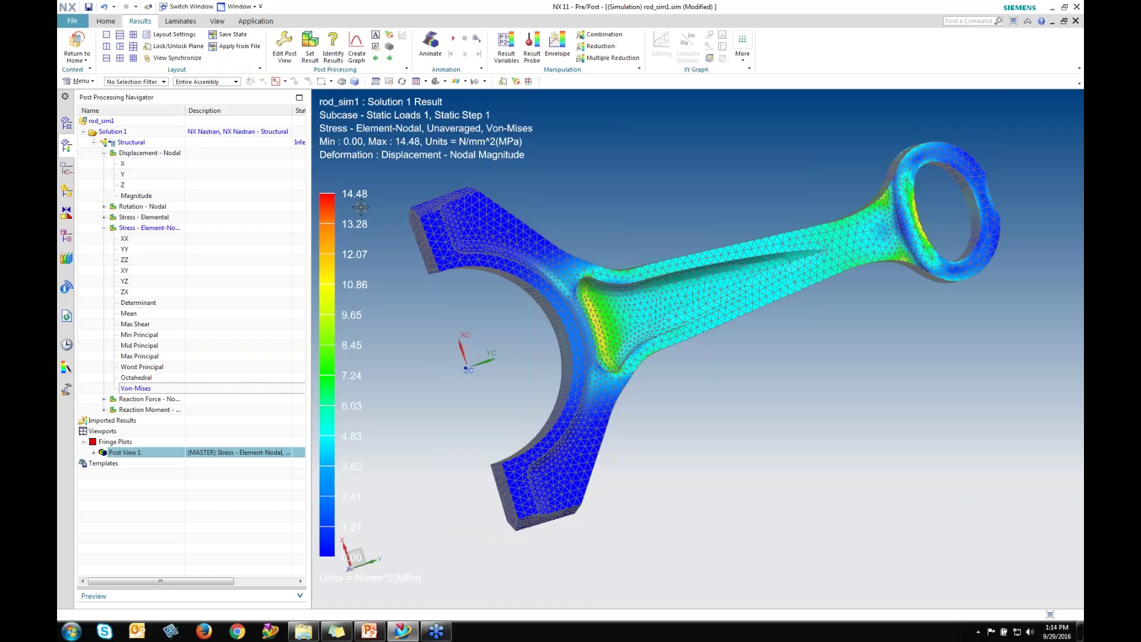
middle_drag(687, 370, 661, 336)
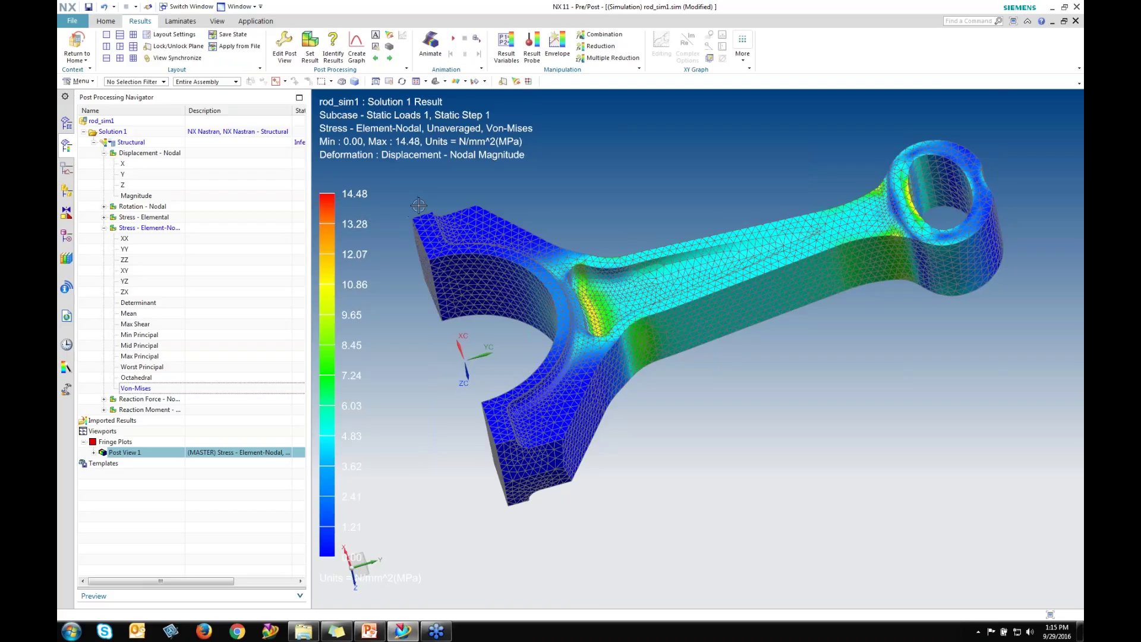
Leave the results display and make the idealized part rod_fem1_i the displayed part
click(74, 54)
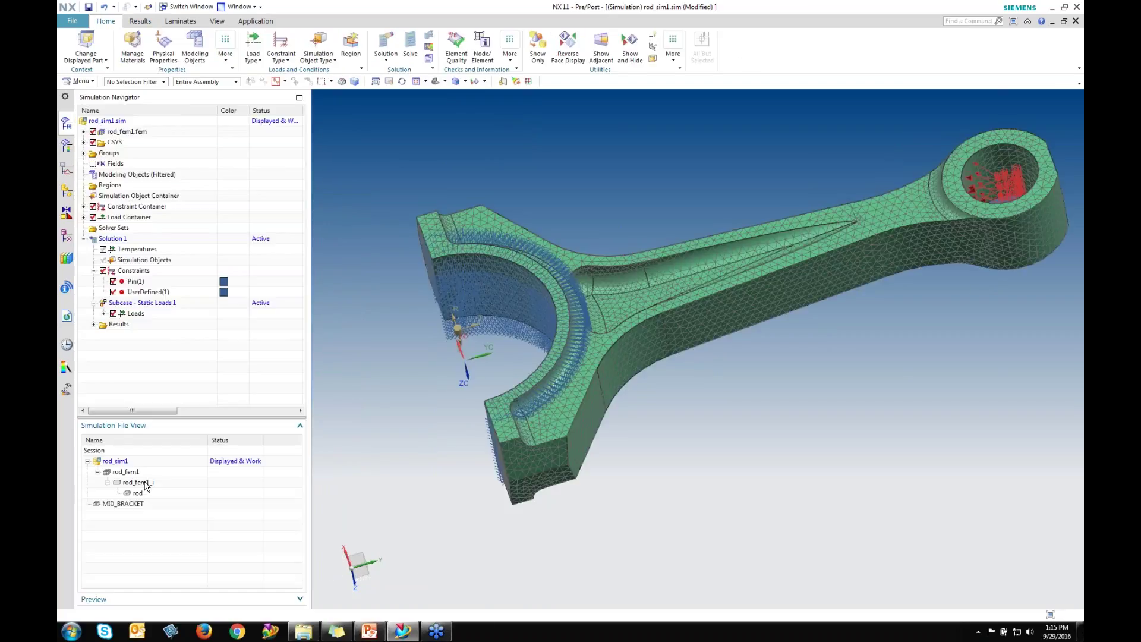
double_click(142, 483)
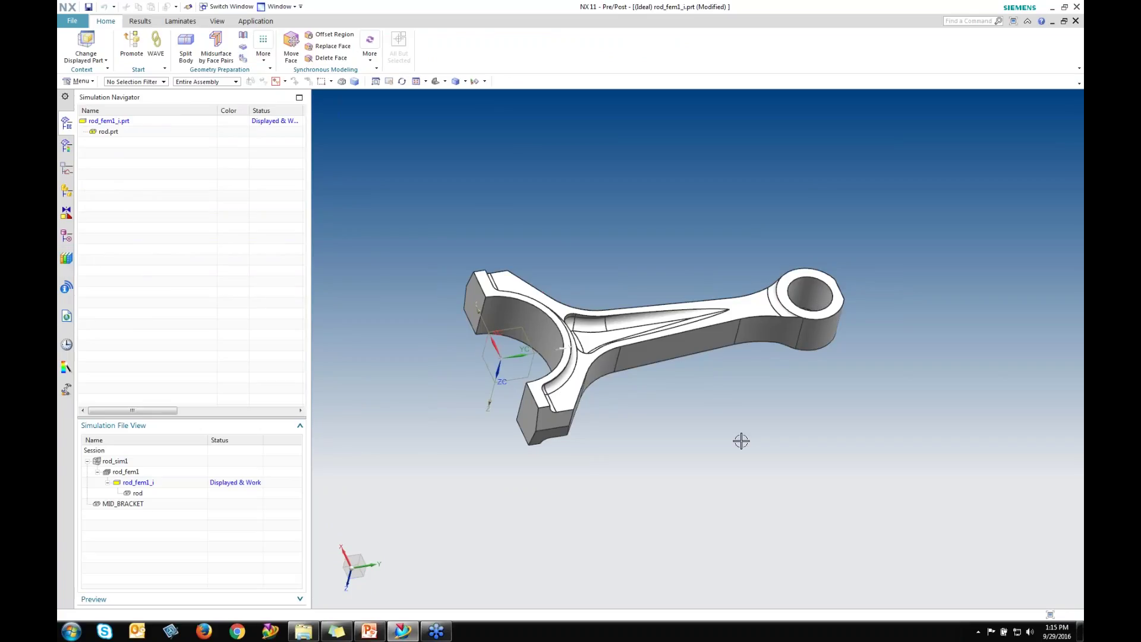
middle_drag(725, 388, 647, 410)
scroll(711, 364, up, 2)
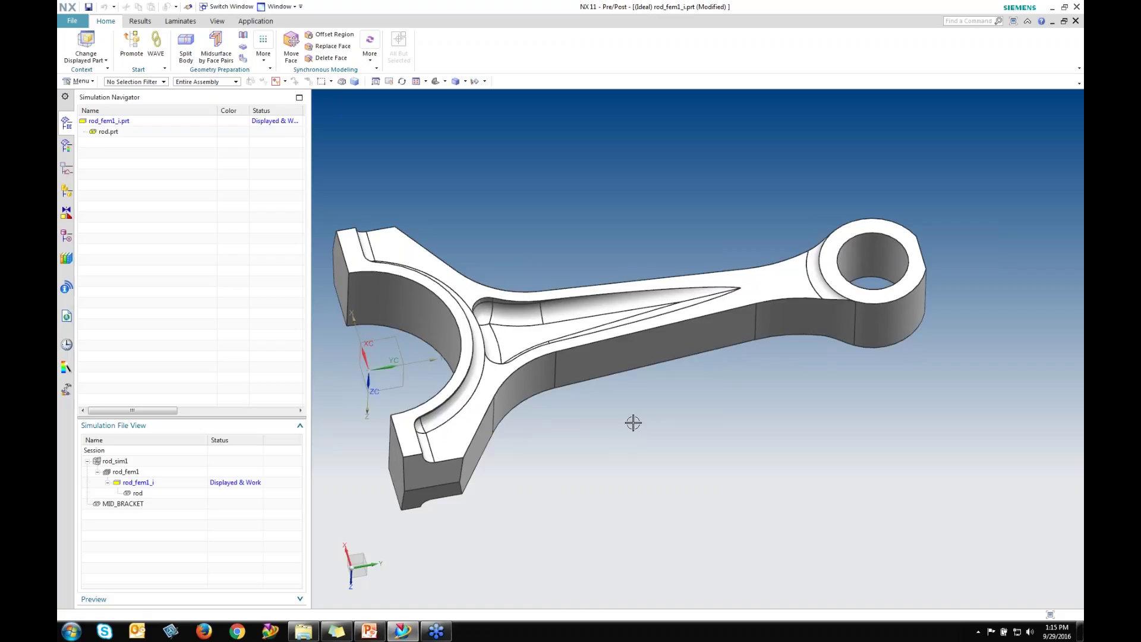
Move the flat outer side face of the shank by a distance of -1.5 mm with Move Face
click(282, 58)
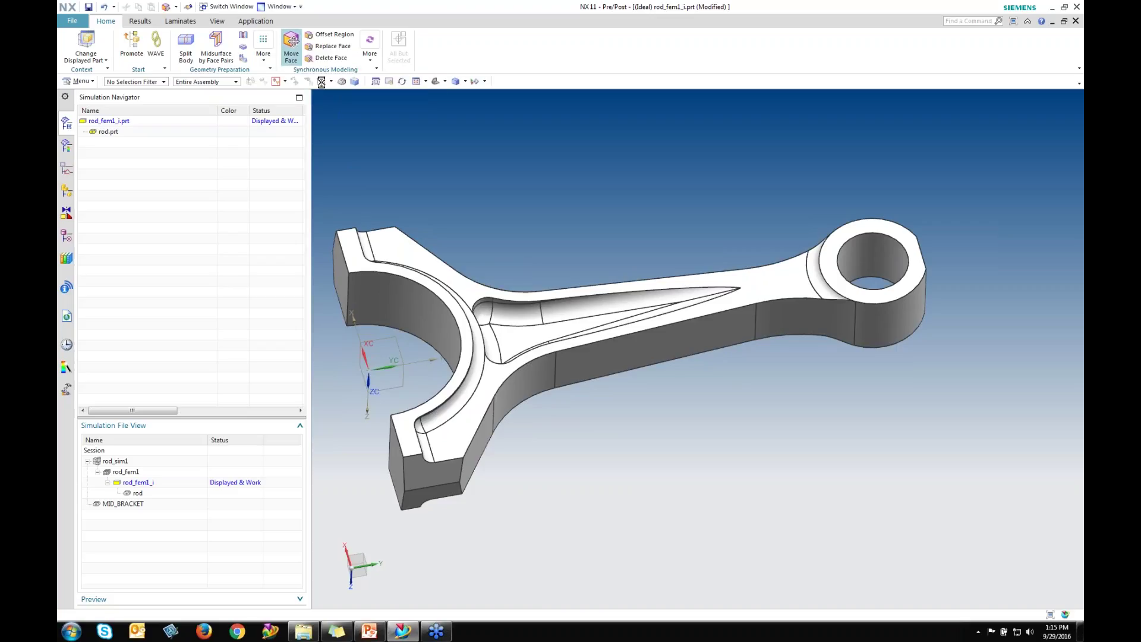
drag(543, 63, 434, 39)
click(719, 339)
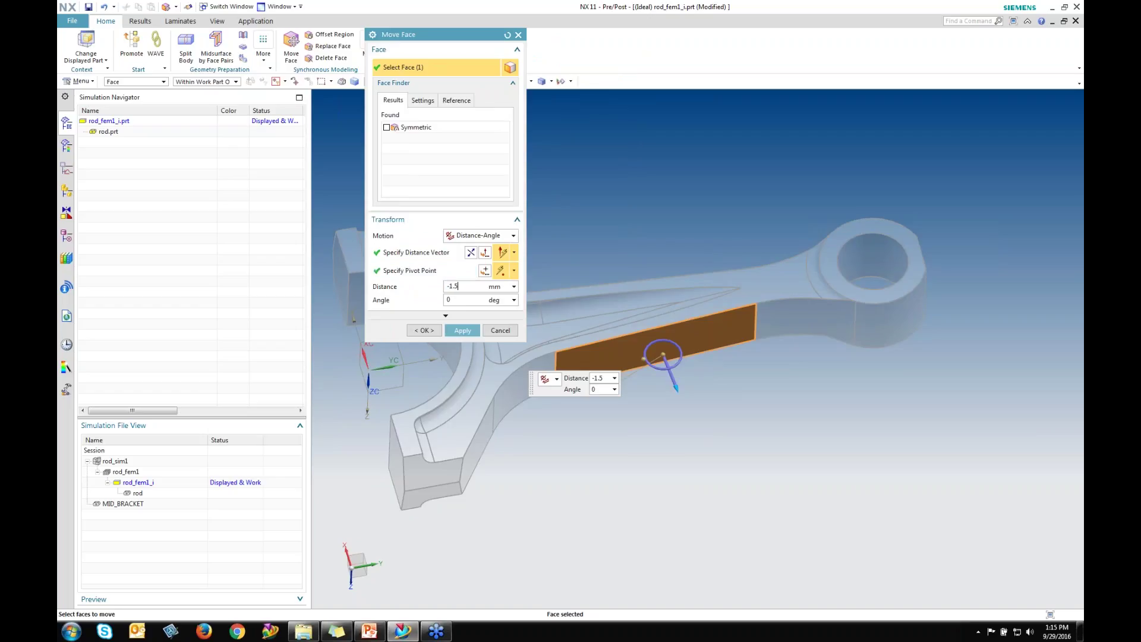
click(424, 331)
Move the opposite outer side face of the shank by -1.5 mm as well, using Move Face
middle_drag(574, 327, 504, 228)
key(F4)
click(574, 302)
text(-1.5)
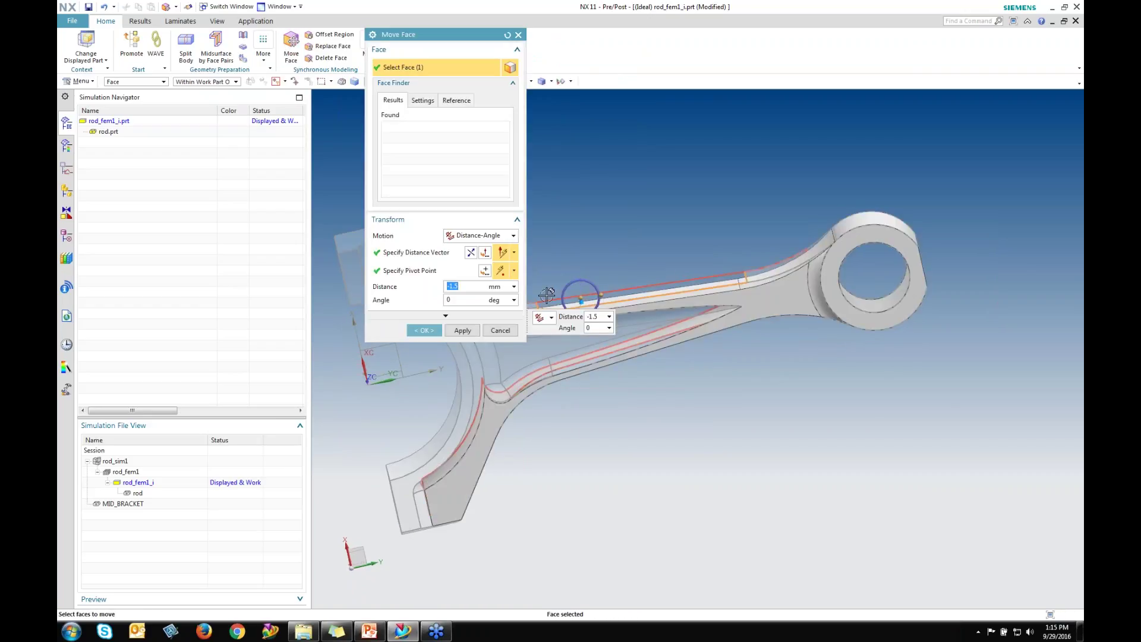
click(424, 330)
middle_drag(702, 303, 510, 386)
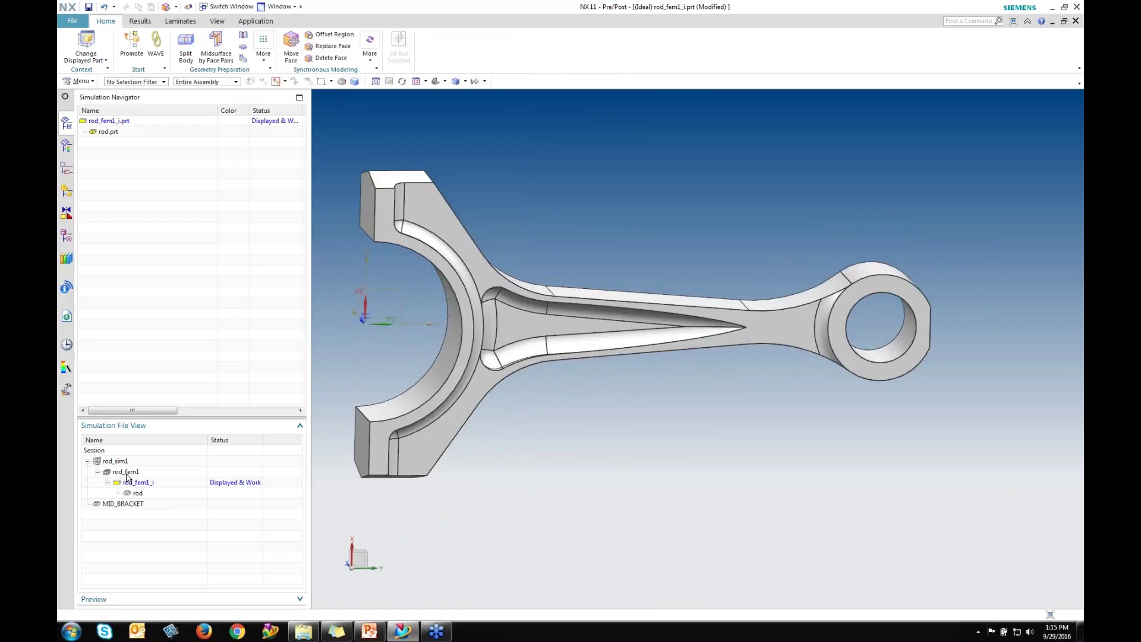
Make rod_fem1 the displayed part and update its tetrahedral mesh to the modified shank geometry
double_click(126, 473)
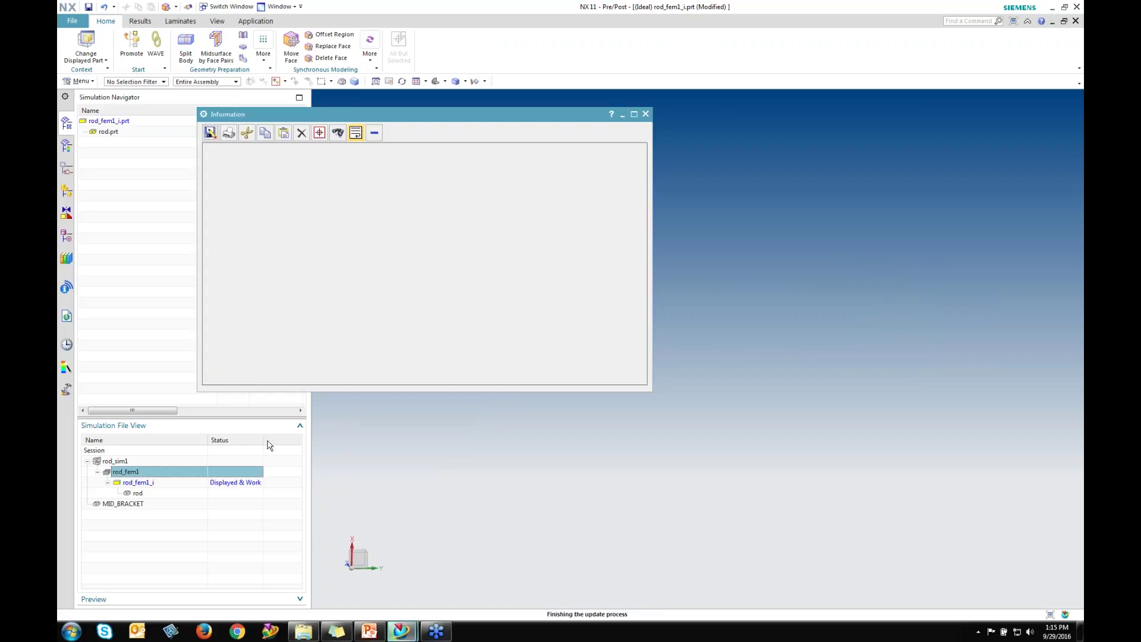
click(646, 114)
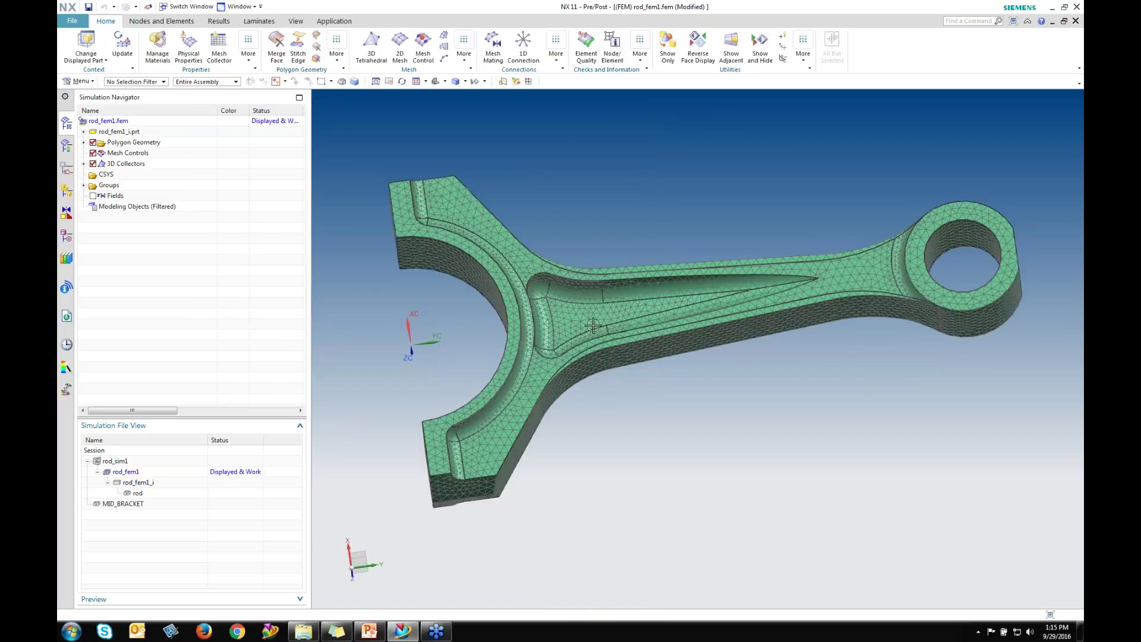
middle_drag(713, 267, 844, 277)
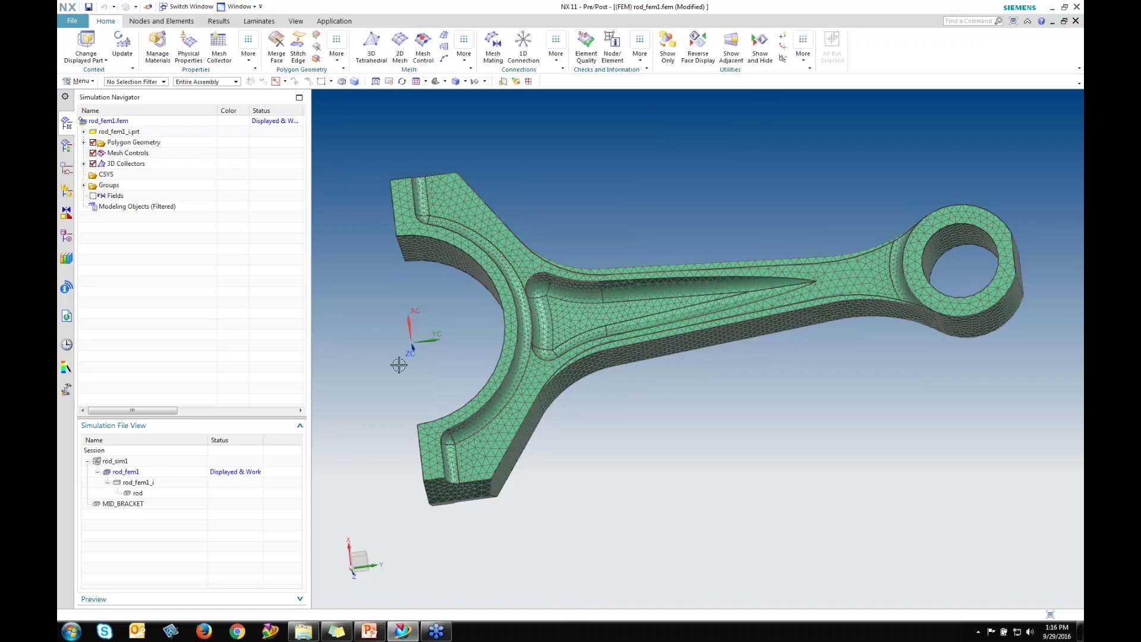
click(121, 55)
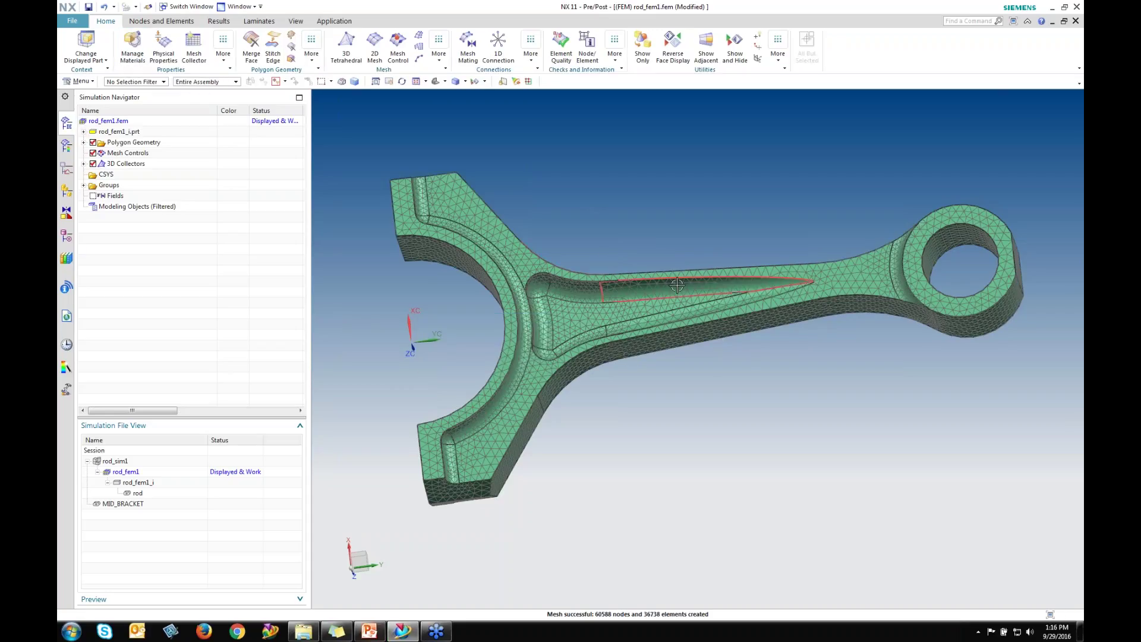
middle_drag(595, 276, 767, 315)
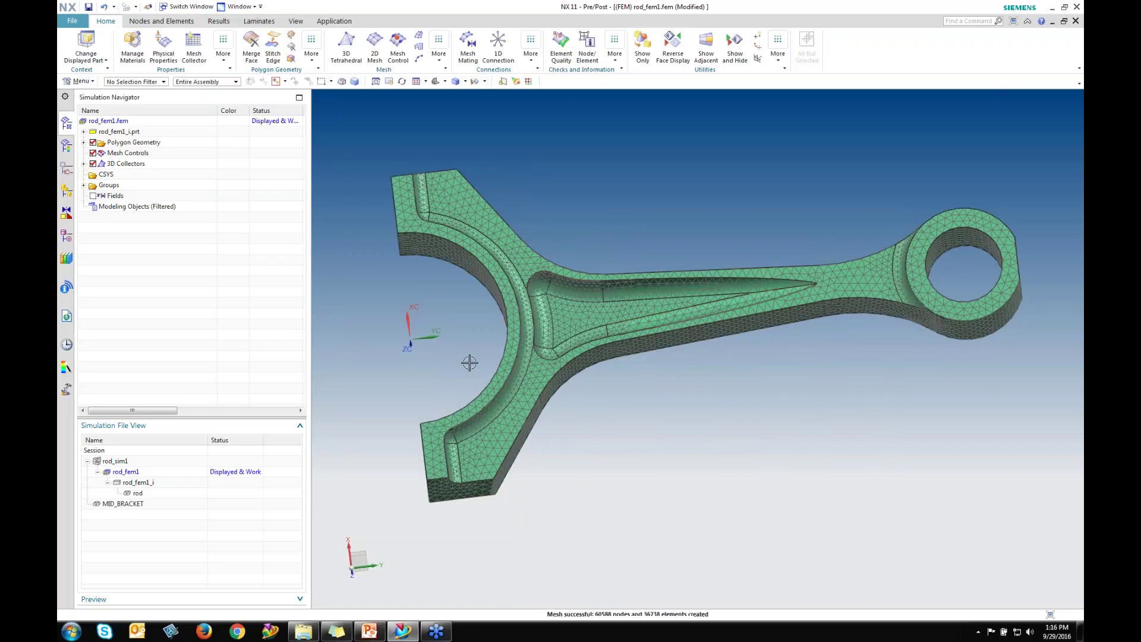
Return to rod_sim1 and expand the load and constraint containers to check the boundary conditions on the updated mesh
double_click(116, 462)
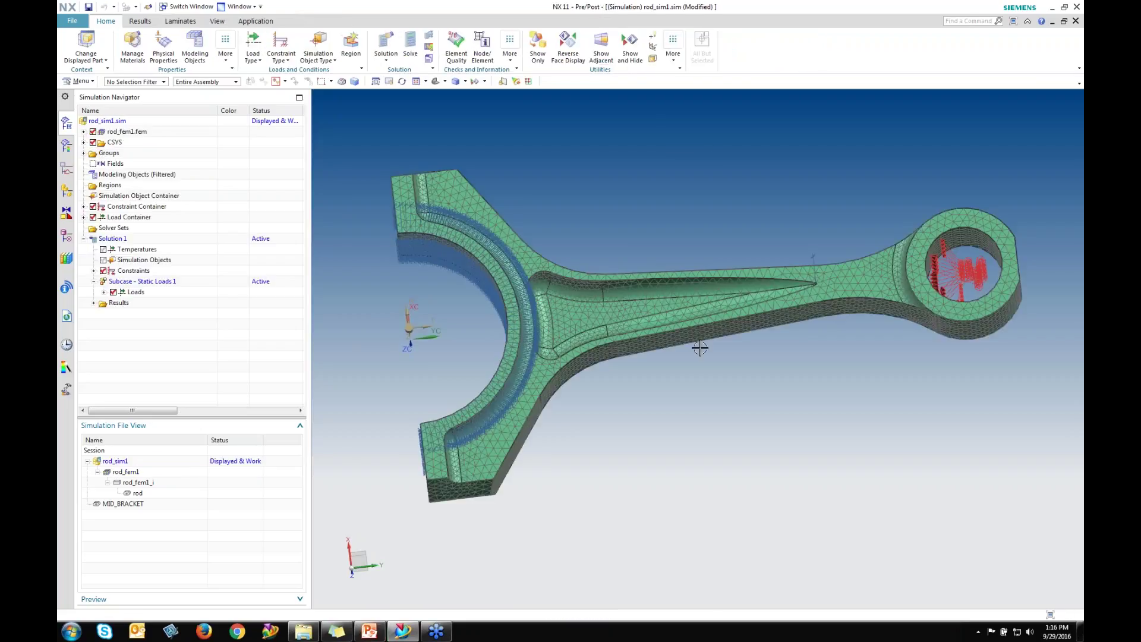
click(83, 217)
click(84, 207)
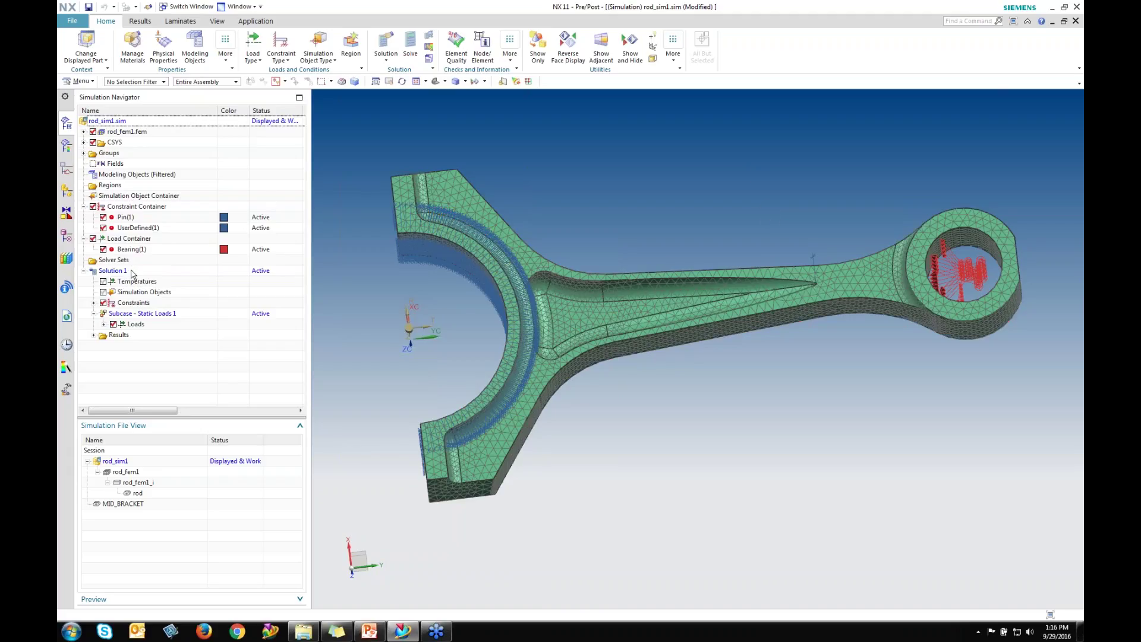
middle_drag(766, 440, 767, 441)
middle_drag(769, 399, 779, 456)
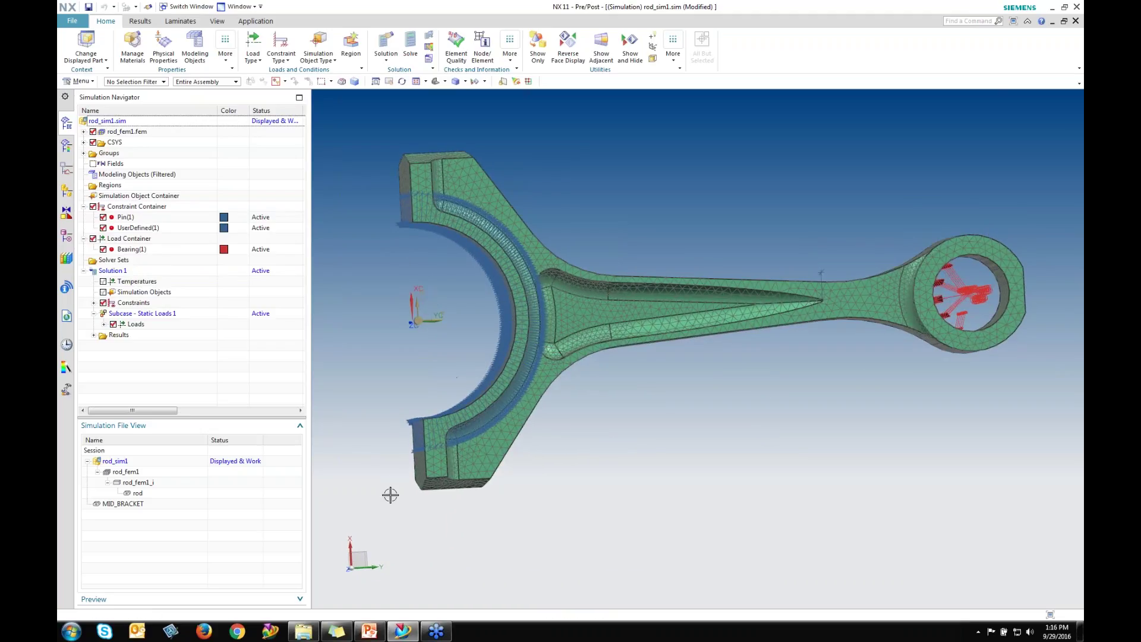
Clone Solution 1 to create a second solution with the same load and constraints
click(92, 271)
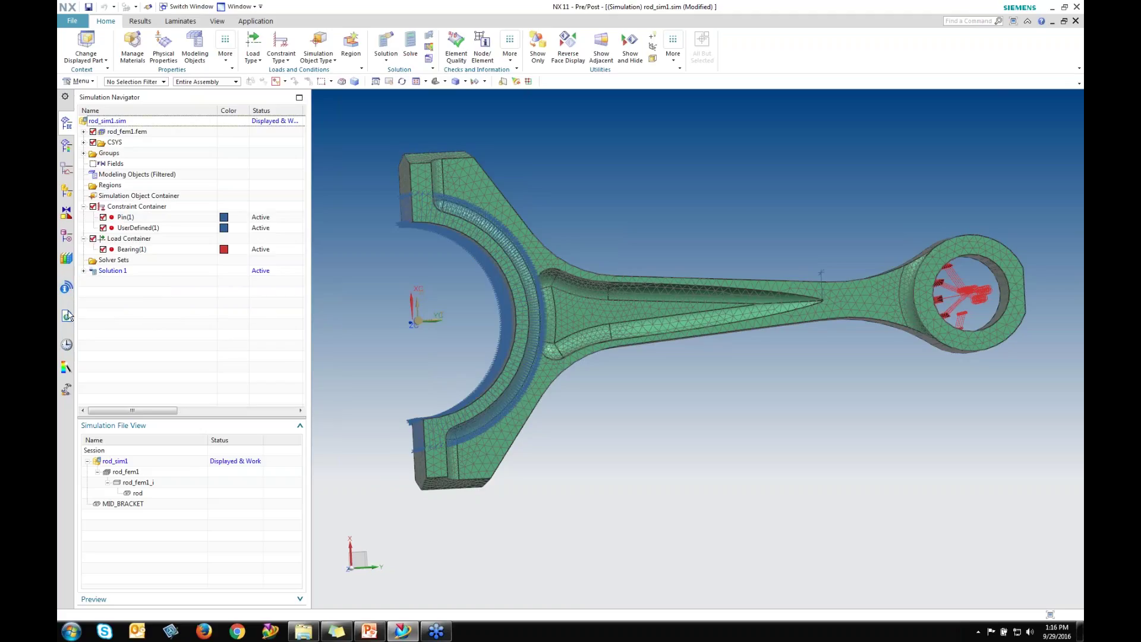
right_click(109, 272)
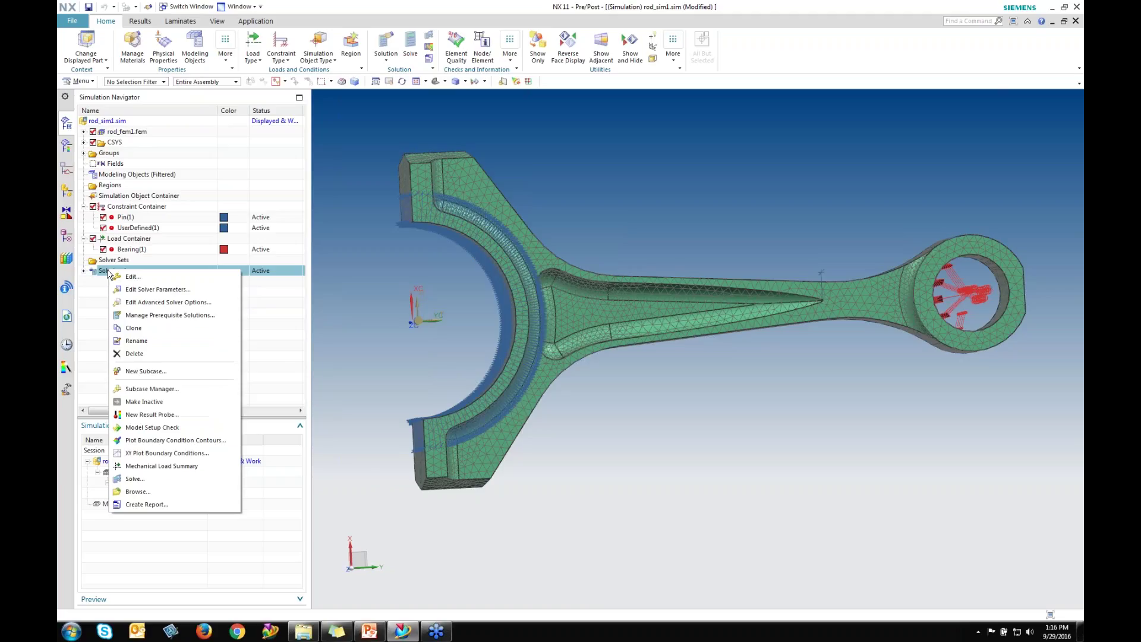
click(151, 328)
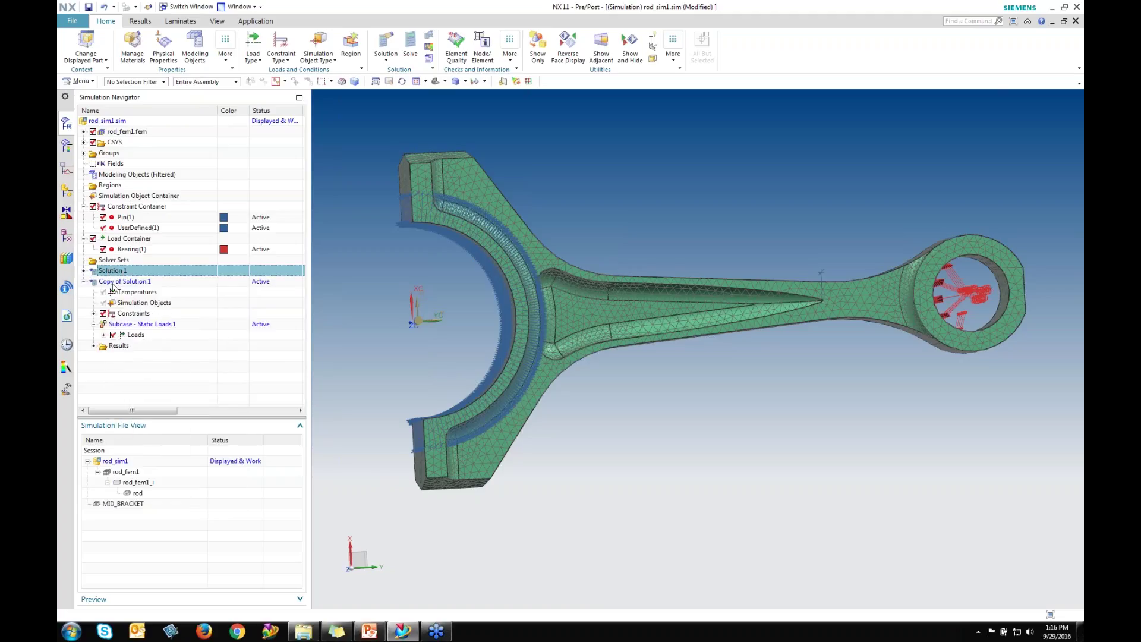
click(84, 282)
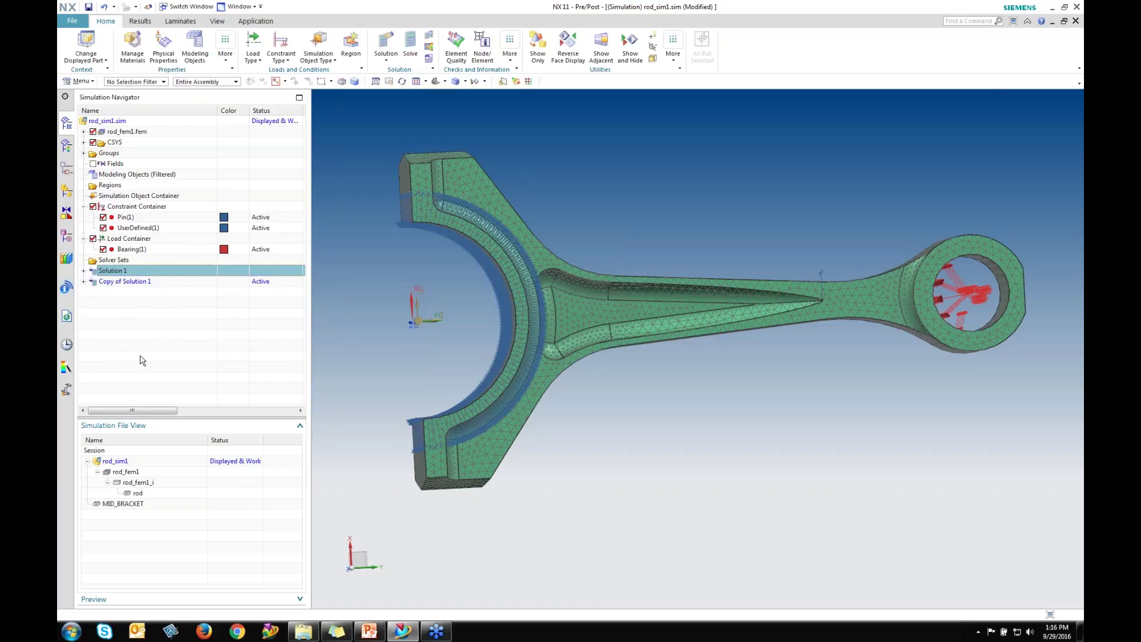
Submit Copy of Solution 1 to the solver with the model setup check enabled
double_click(112, 283)
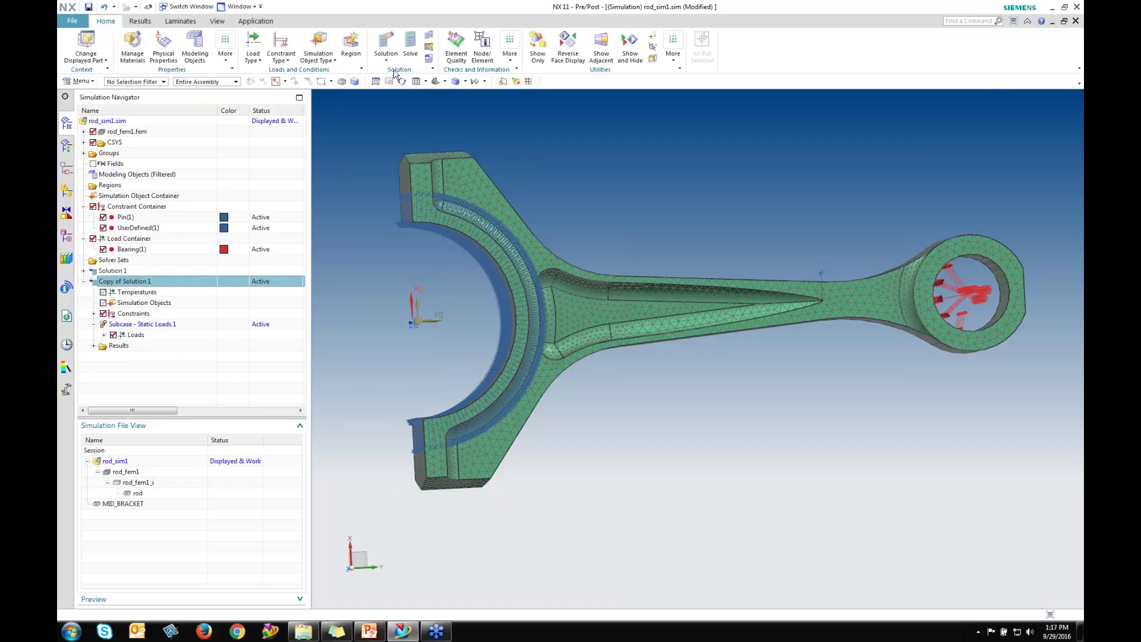
right_click(137, 288)
click(174, 510)
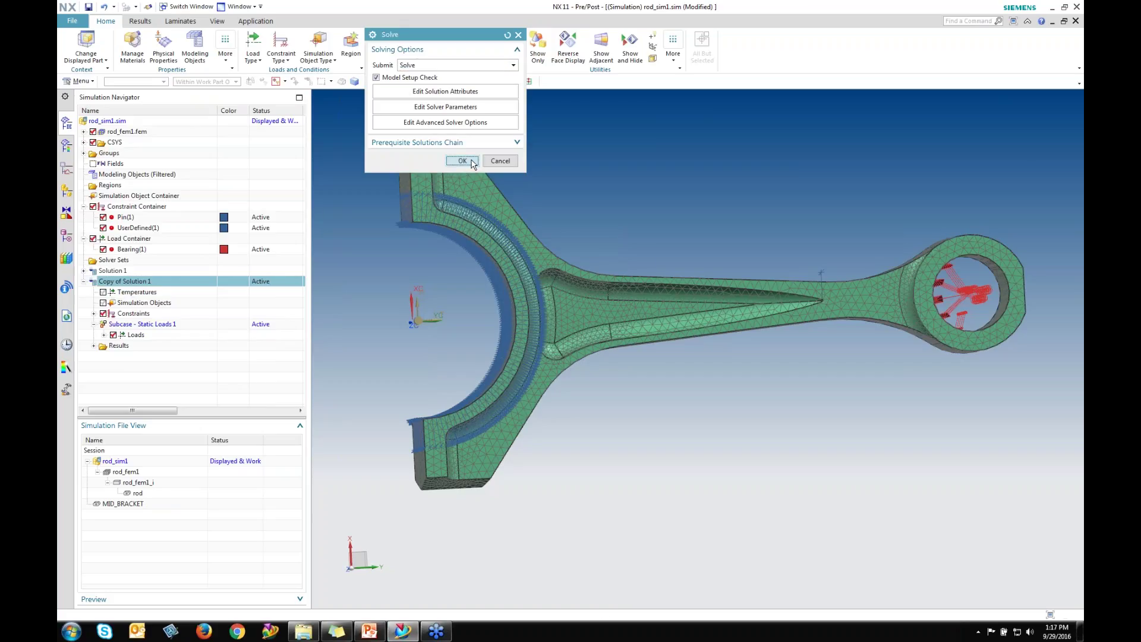
click(463, 159)
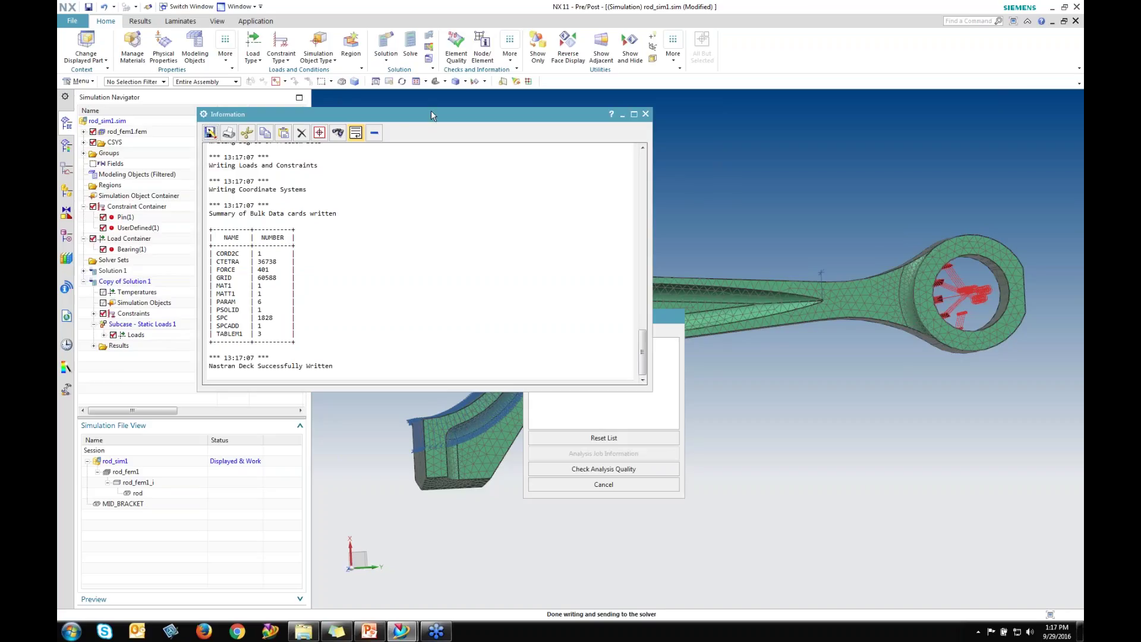
drag(430, 113, 366, 86)
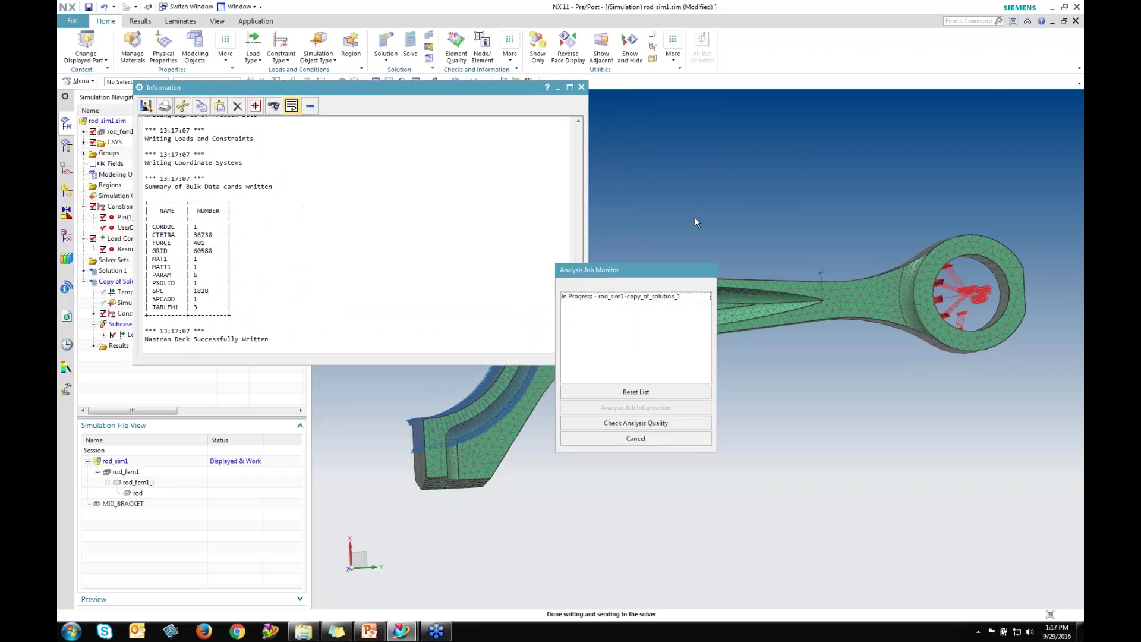
Close the job monitor and the solver information window after the Copy of Solution 1 run
drag(661, 270, 742, 138)
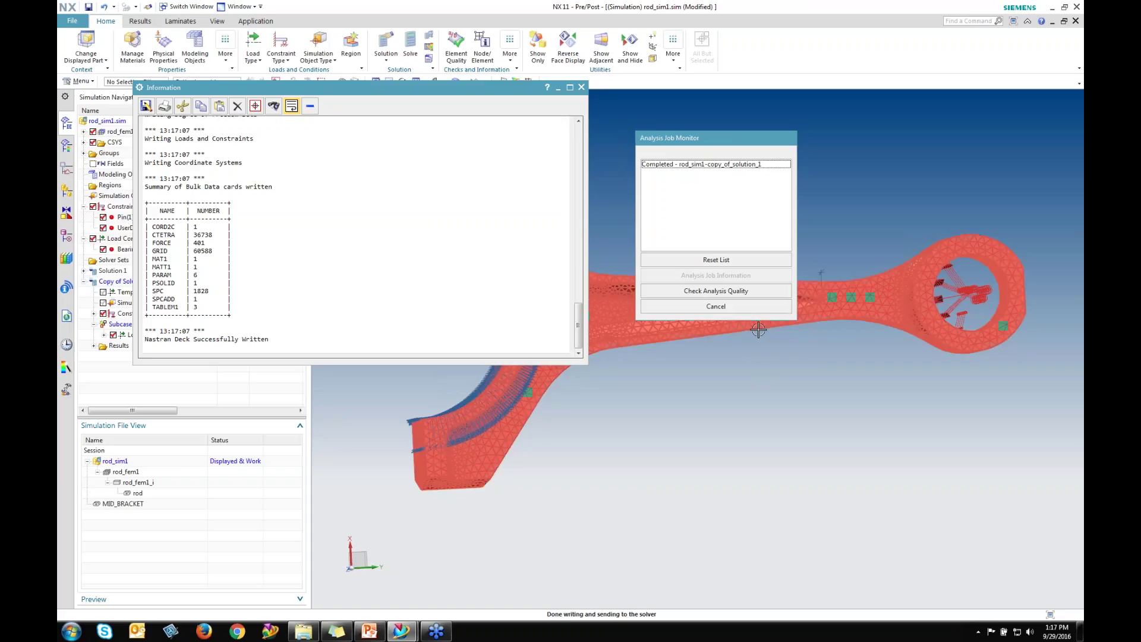
click(716, 306)
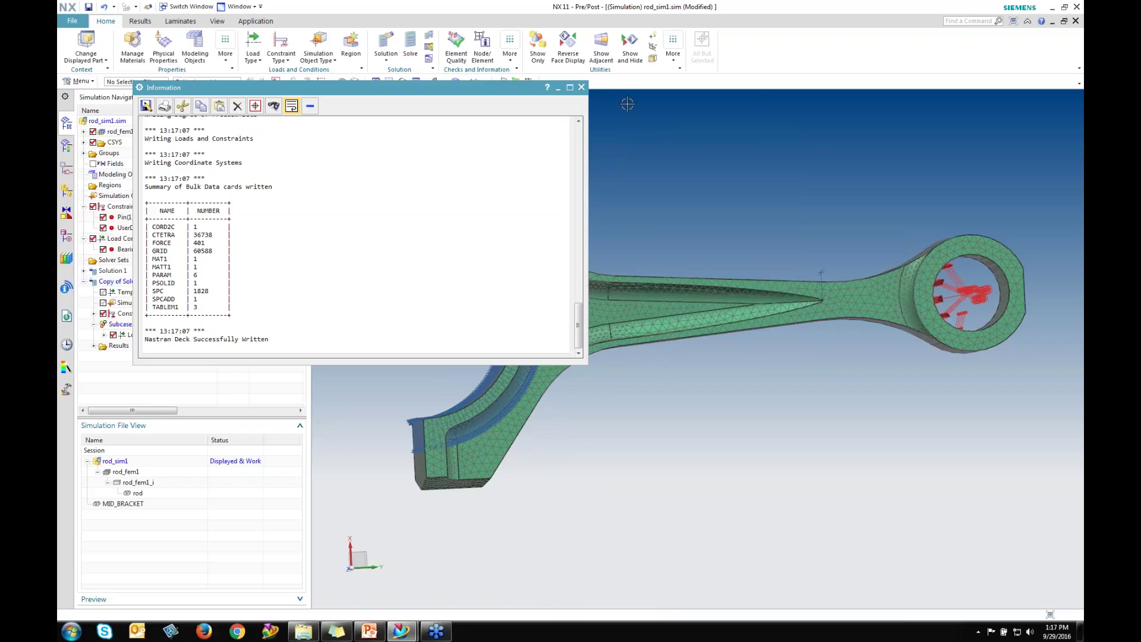
click(582, 86)
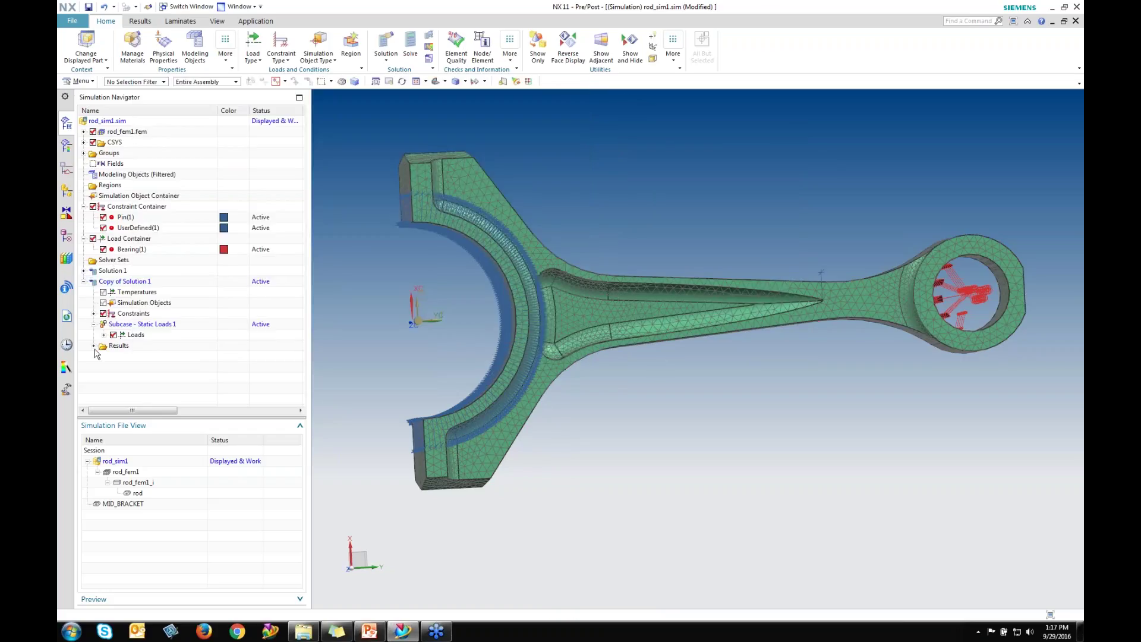
Load the structural results of Copy of Solution 1 and expand the result types of both solutions
click(66, 145)
double_click(136, 165)
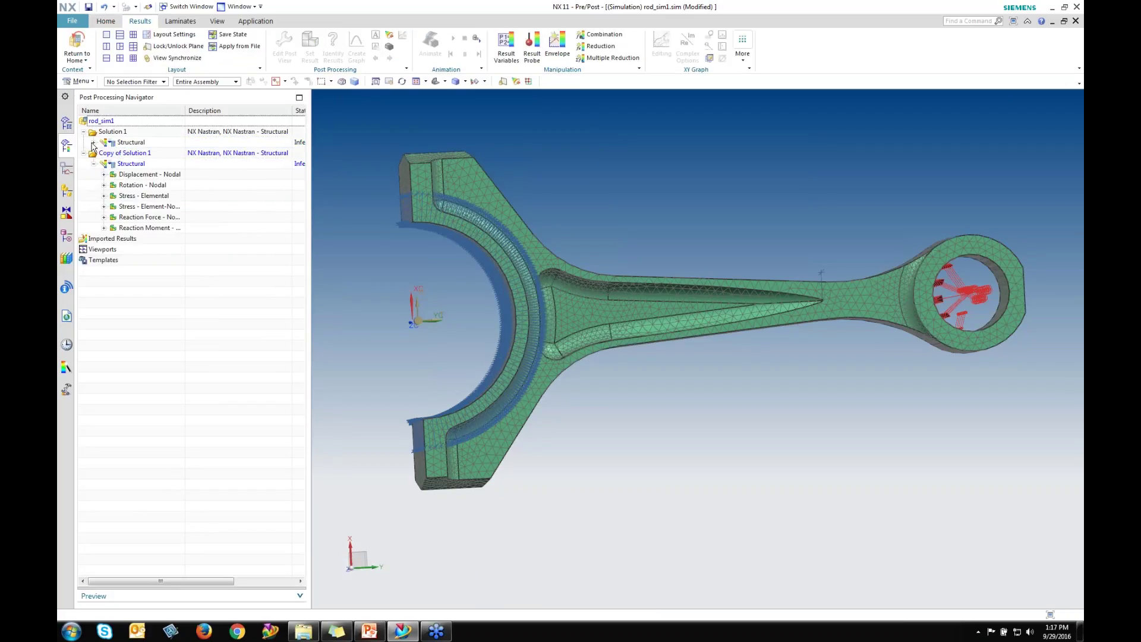
click(93, 143)
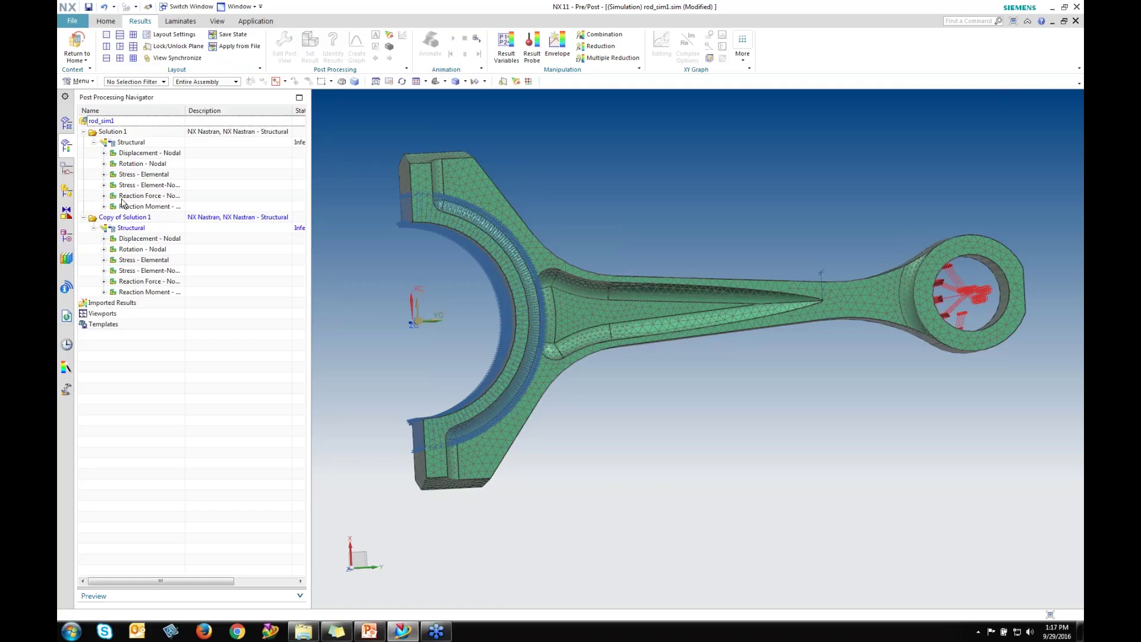
Plot the elemental Von-Mises stress of Solution 1 on the rod
click(104, 174)
double_click(145, 313)
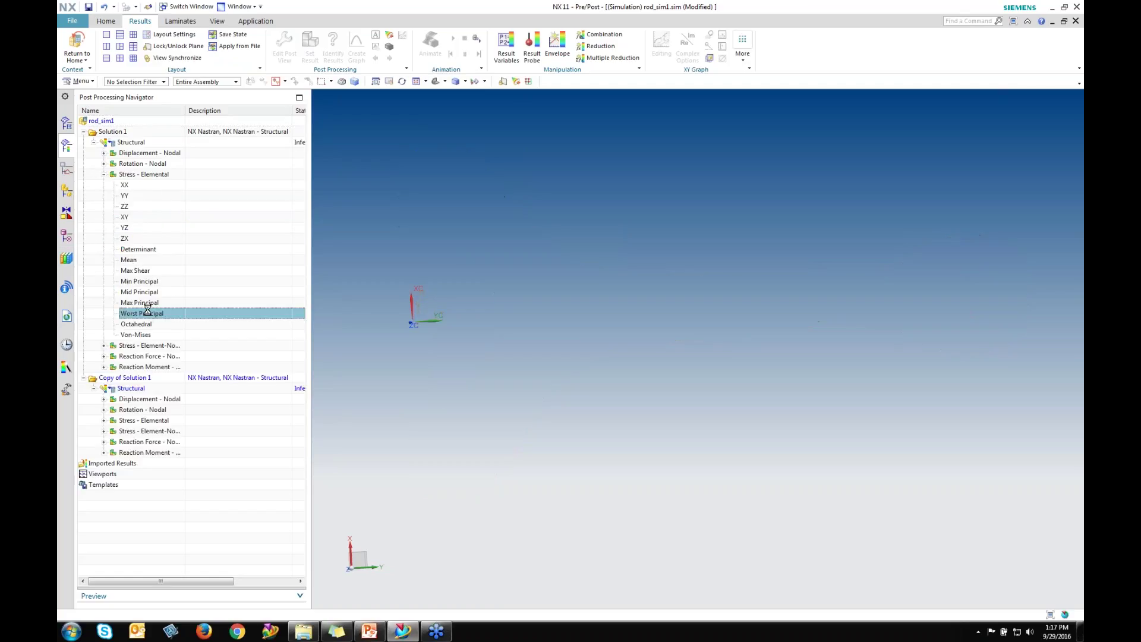
click(143, 336)
double_click(142, 336)
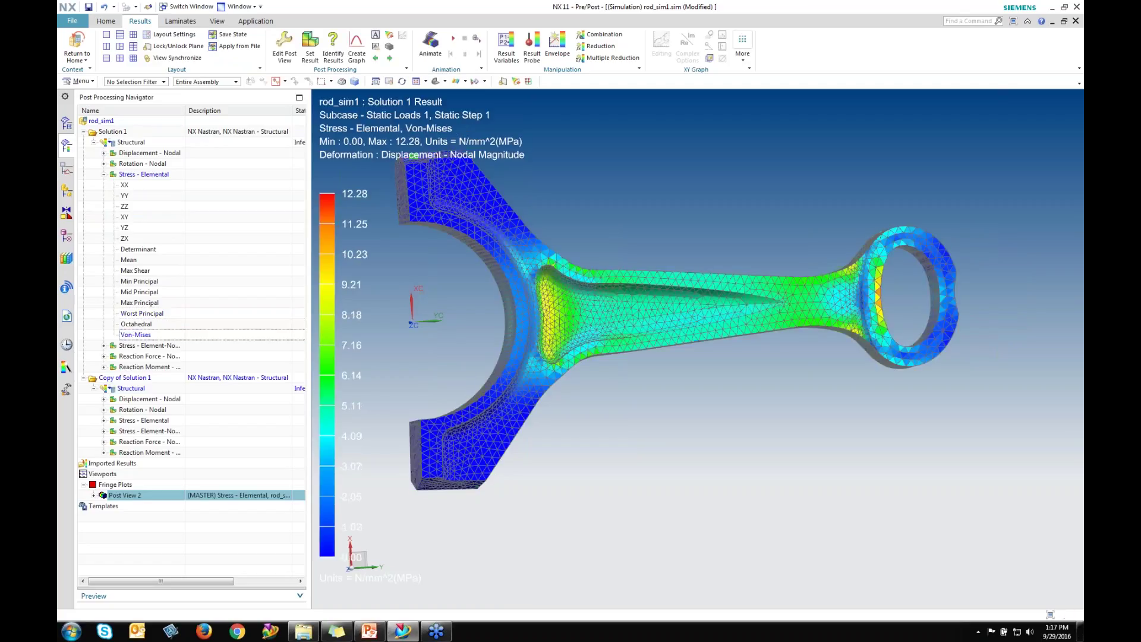
Split the display into two side-by-side viewports and plot Copy of Solution 1's element-nodal Von-Mises stress in the second one
click(107, 57)
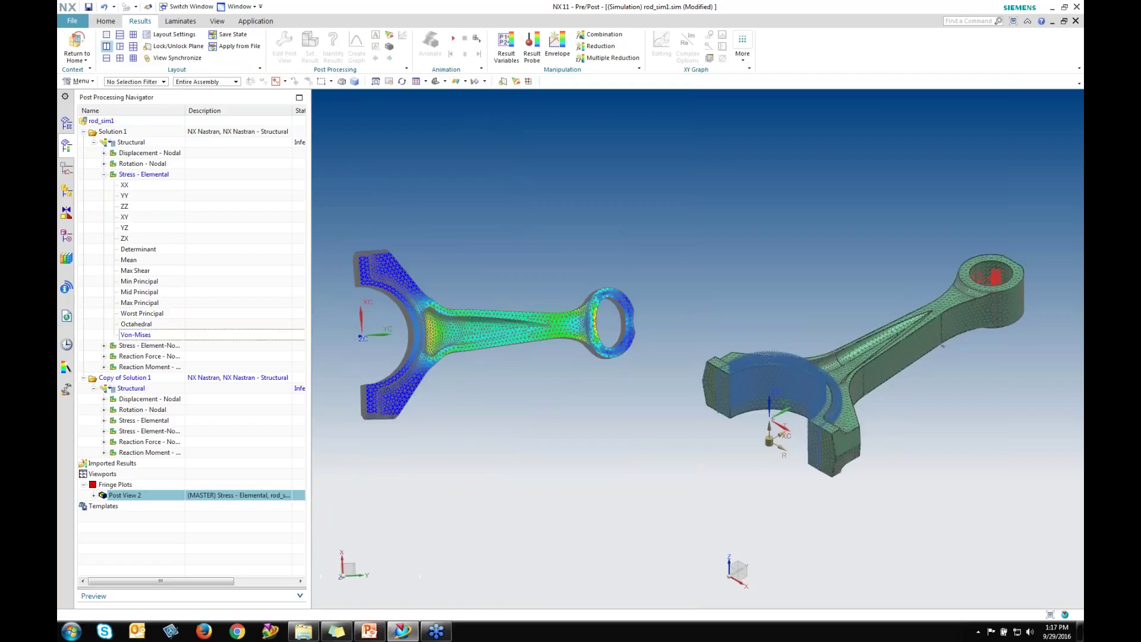
click(141, 335)
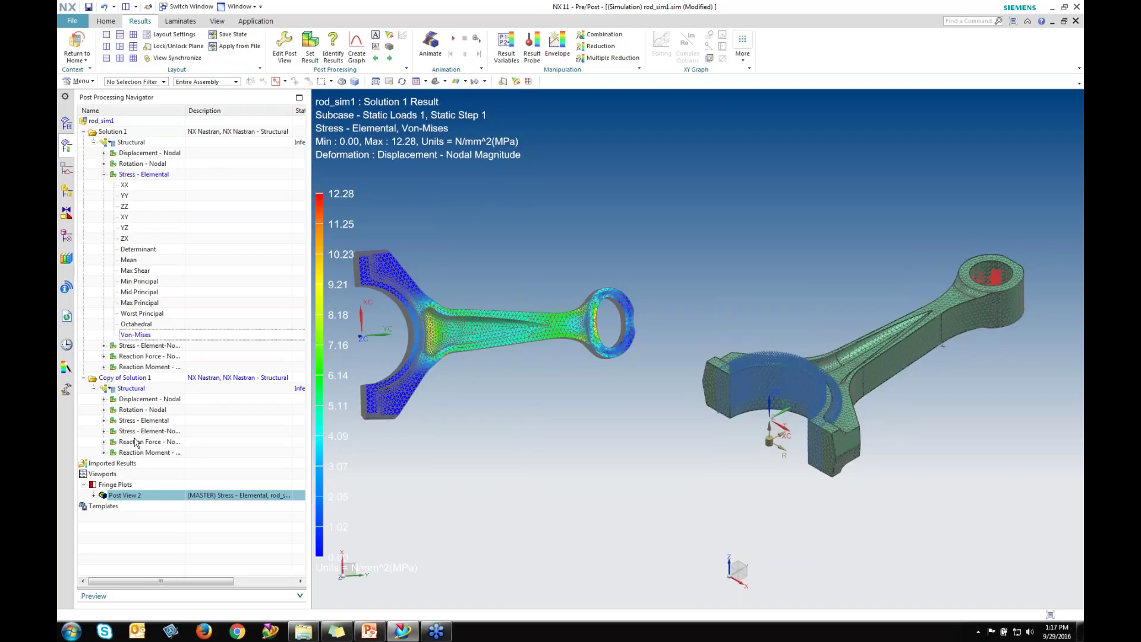
click(104, 431)
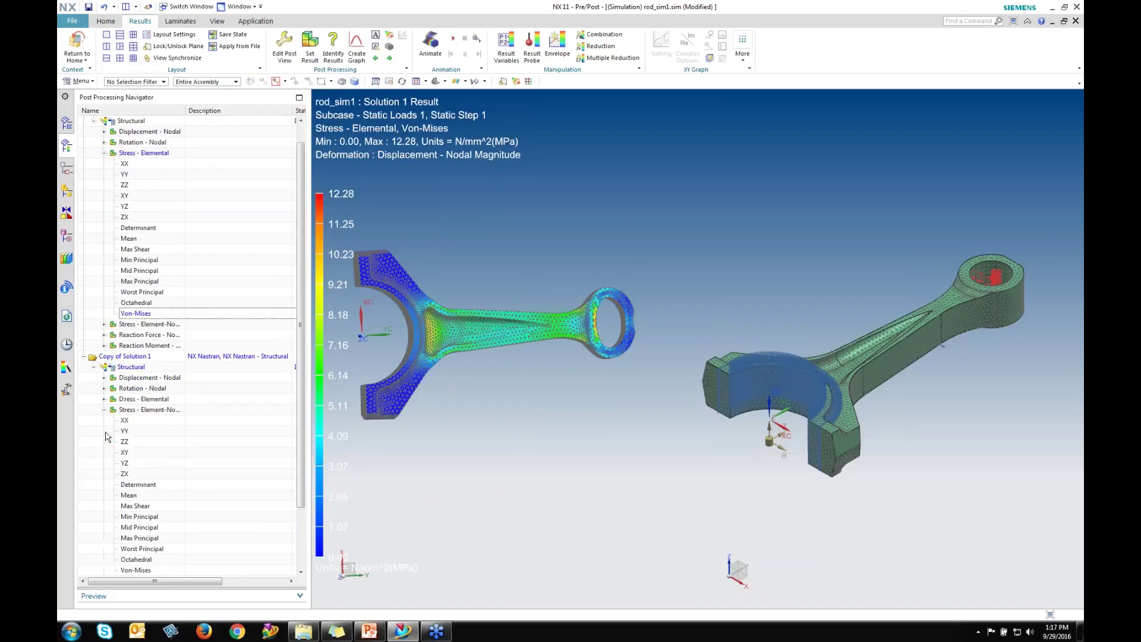
double_click(146, 571)
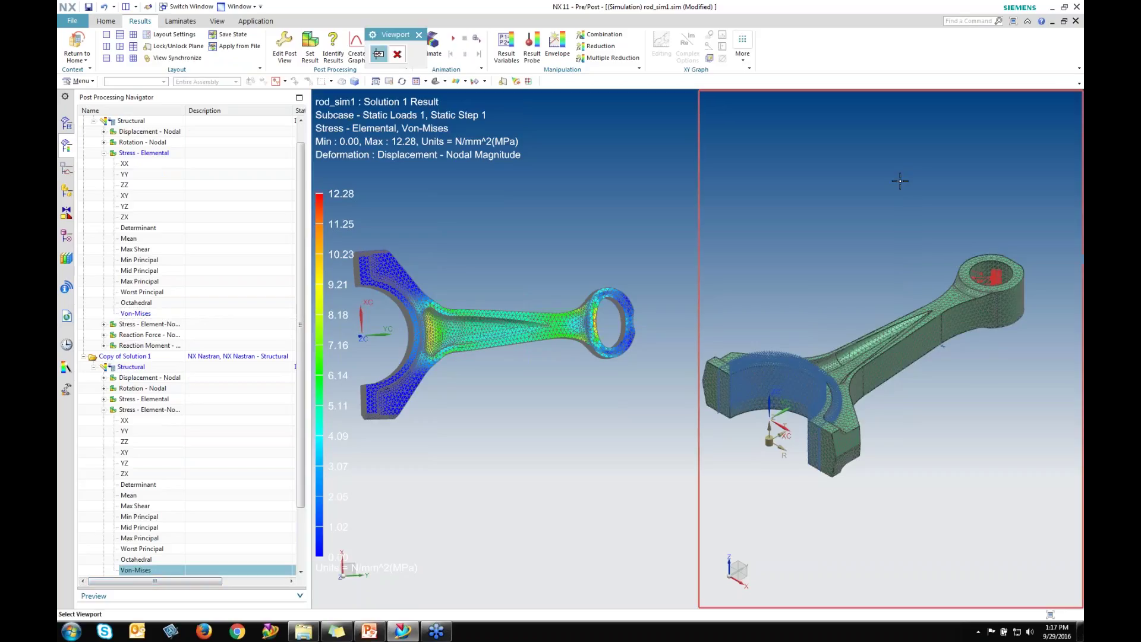
click(944, 346)
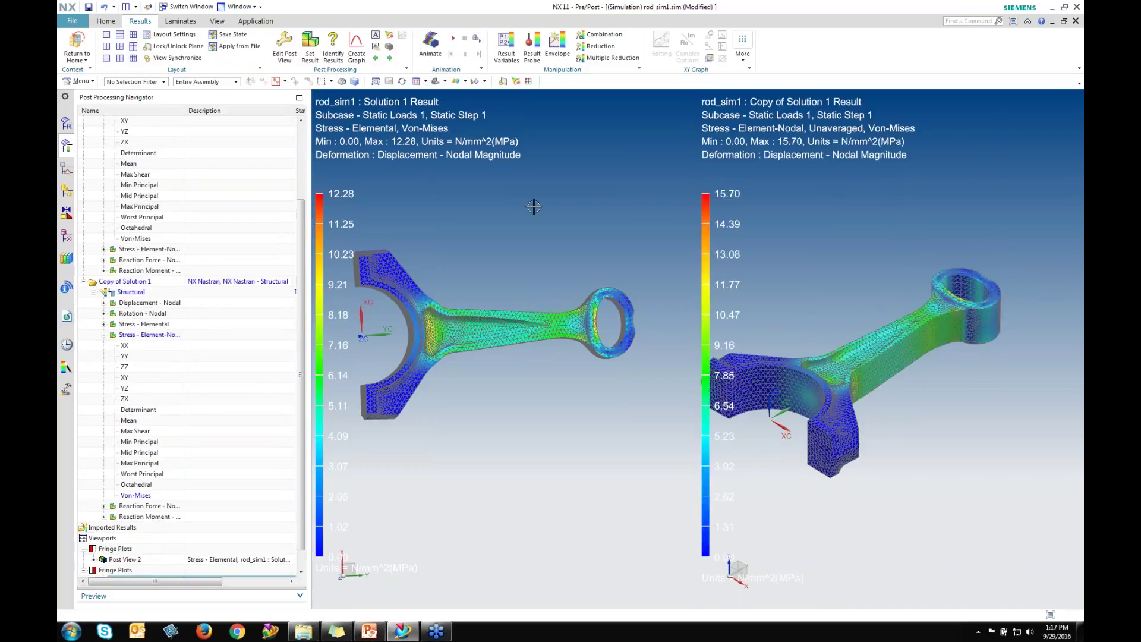
Synchronize the two result viewports and compare the Von-Mises stress of both rod designs from several angles
click(177, 58)
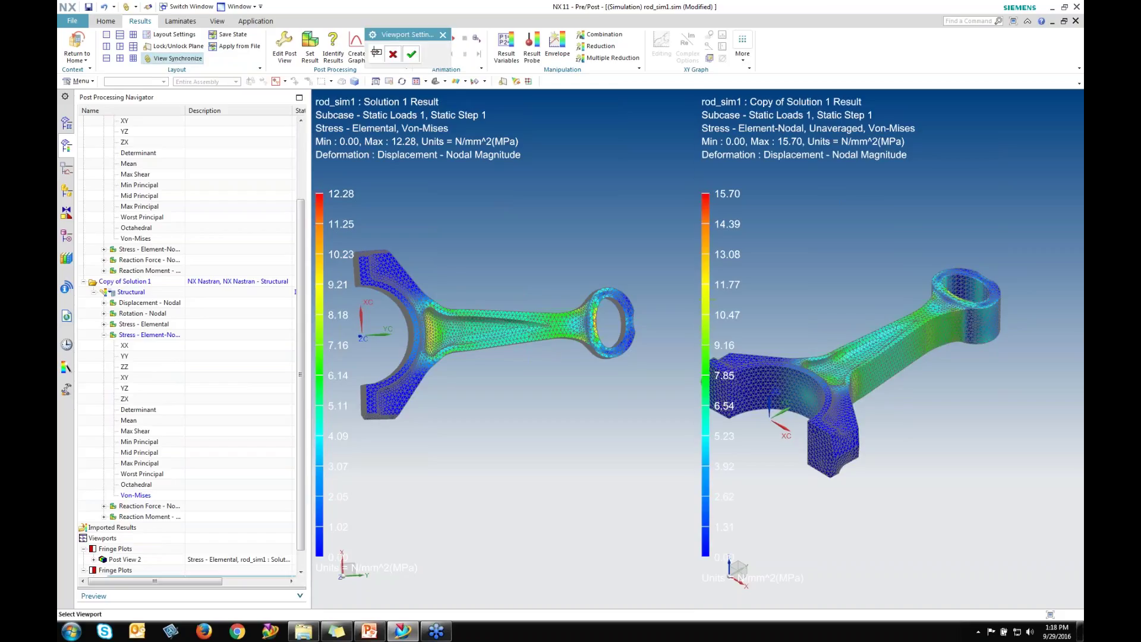
click(784, 272)
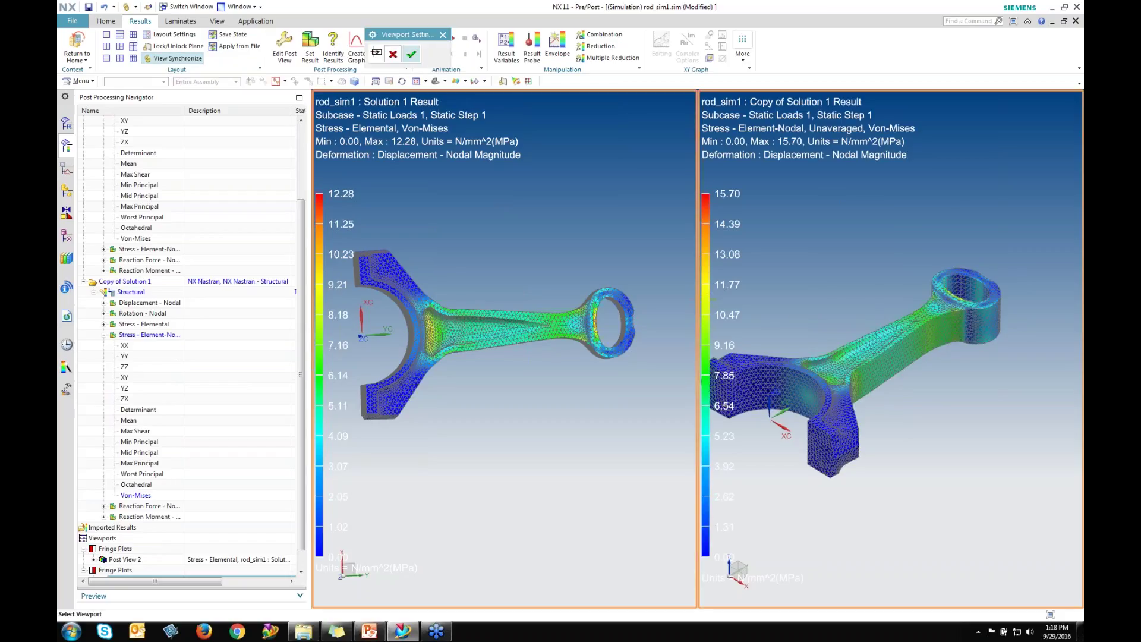
click(411, 54)
middle_drag(527, 318, 550, 346)
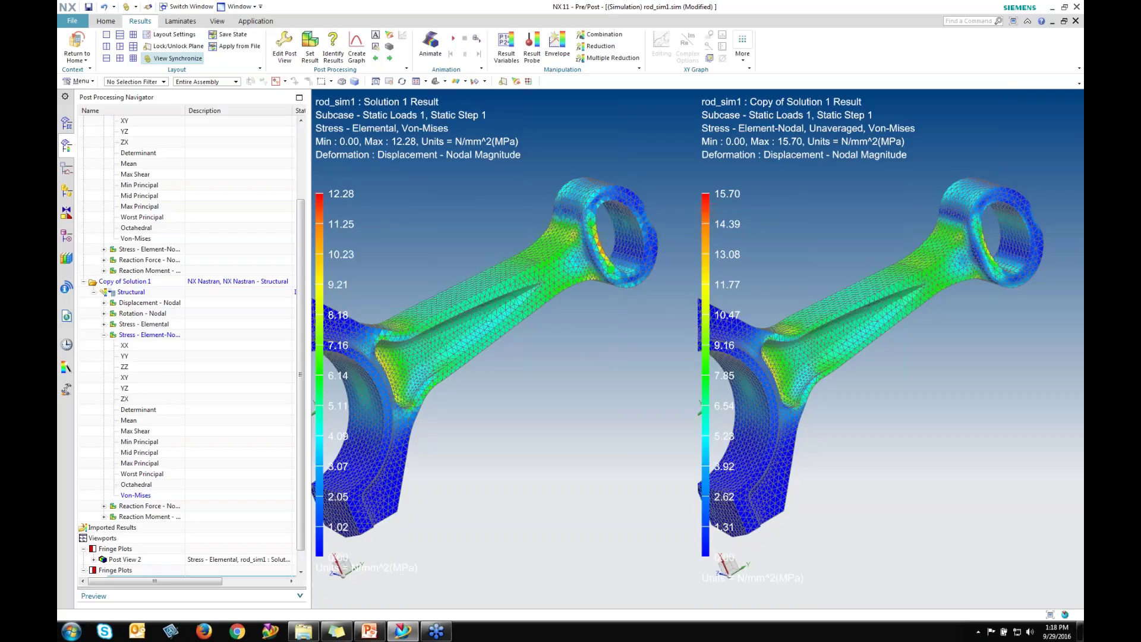
middle_drag(574, 351, 578, 319)
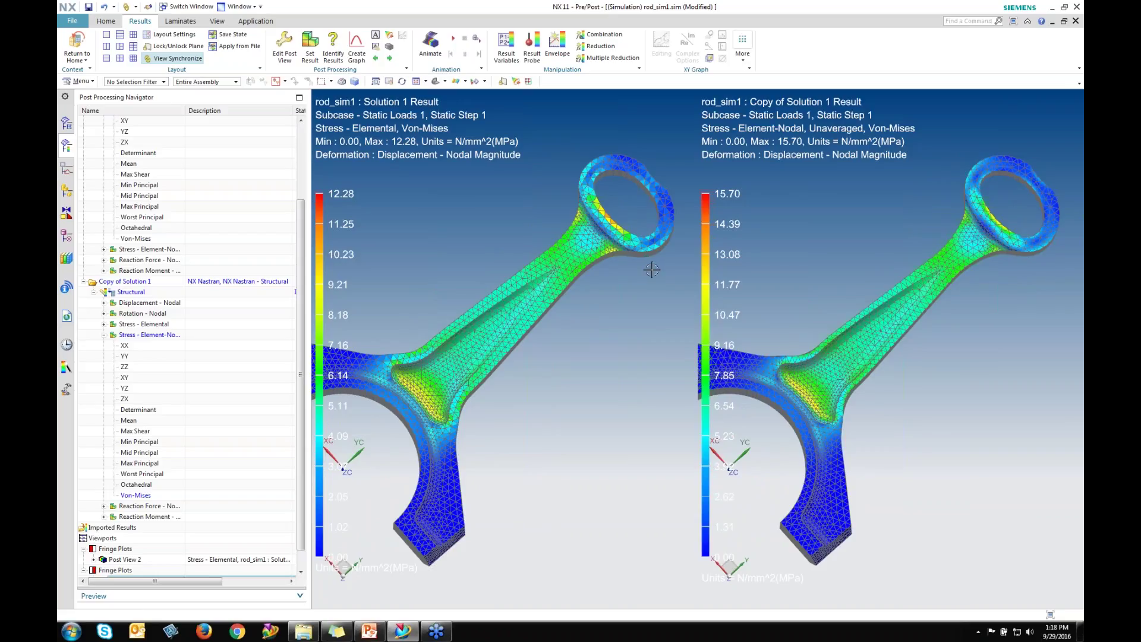
middle_drag(919, 262, 880, 377)
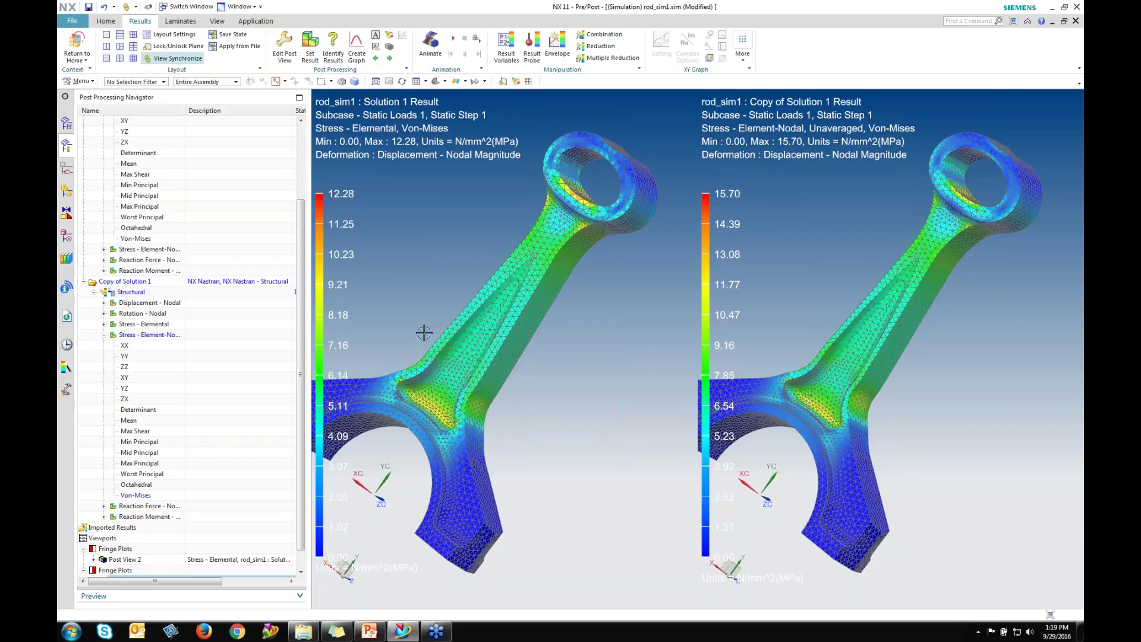
Return to a single view, leave the results, and make MID_BRACKET the displayed part to inspect its geometry
click(107, 34)
click(76, 42)
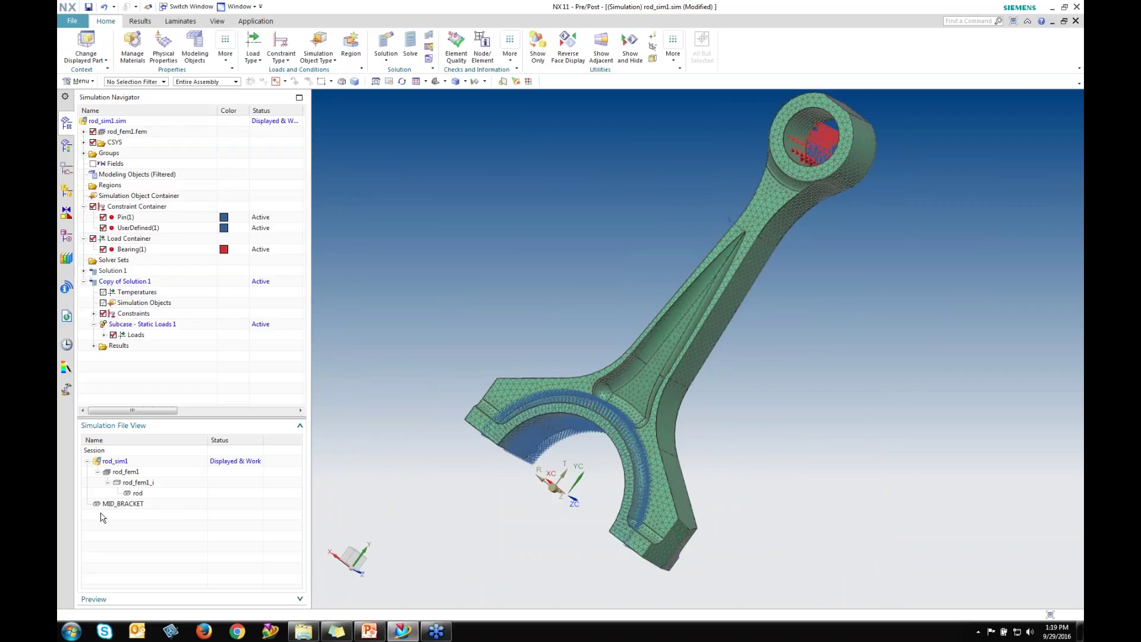
double_click(130, 506)
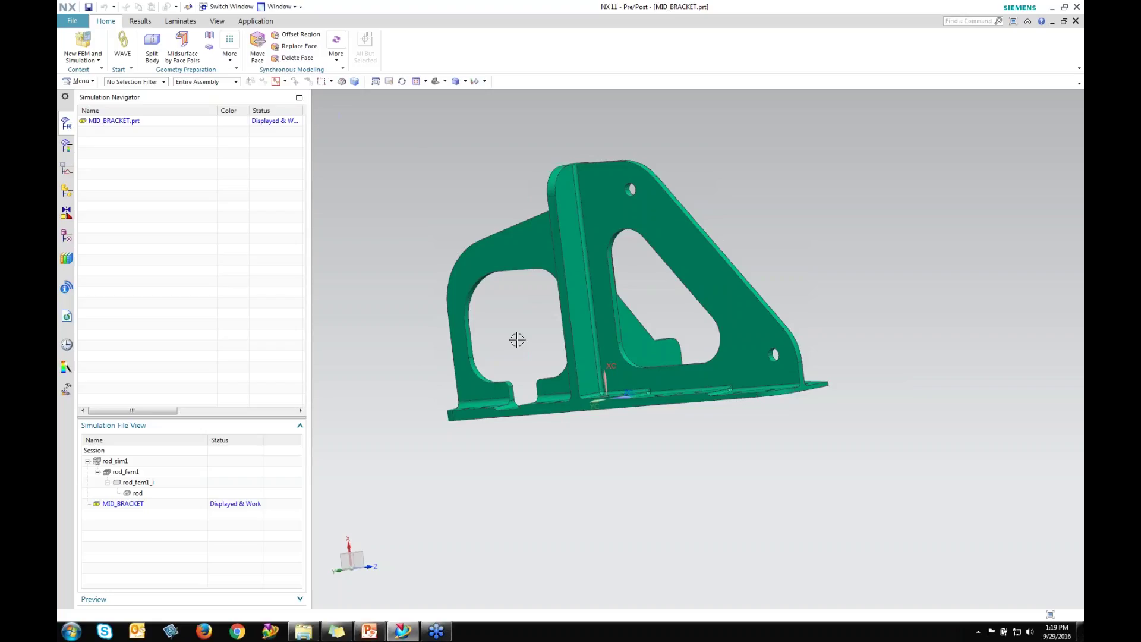
middle_drag(541, 290, 565, 297)
scroll(570, 334, up, 2)
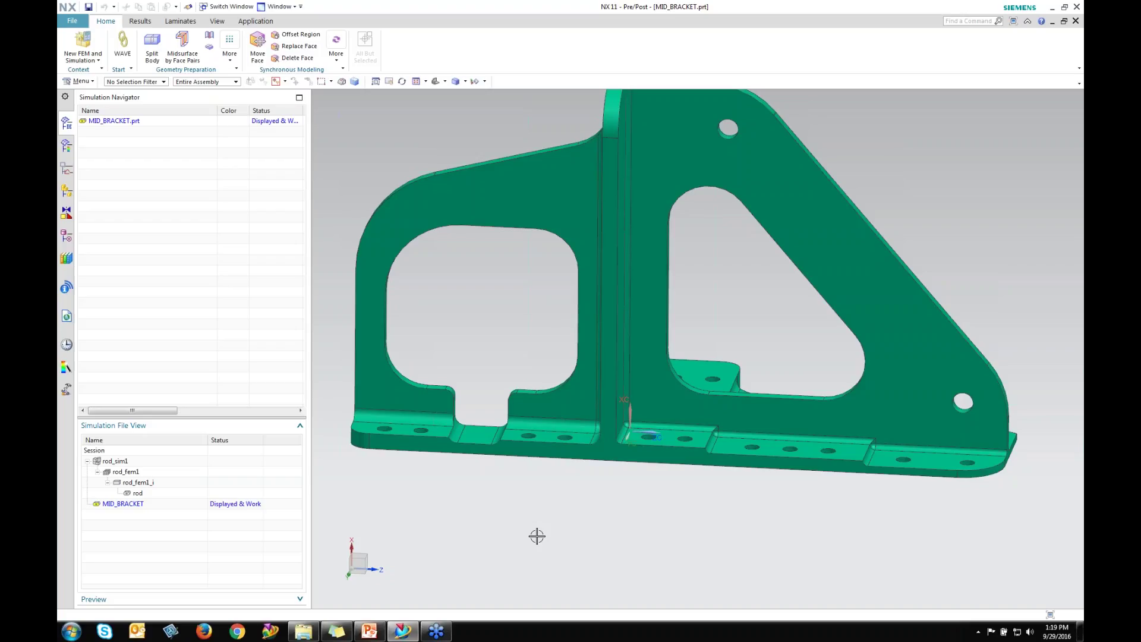
Create a new FEM and simulation for MID_BRACKET with an idealized part and an NX Nastran SOL 101 Linear Statics solution
click(82, 45)
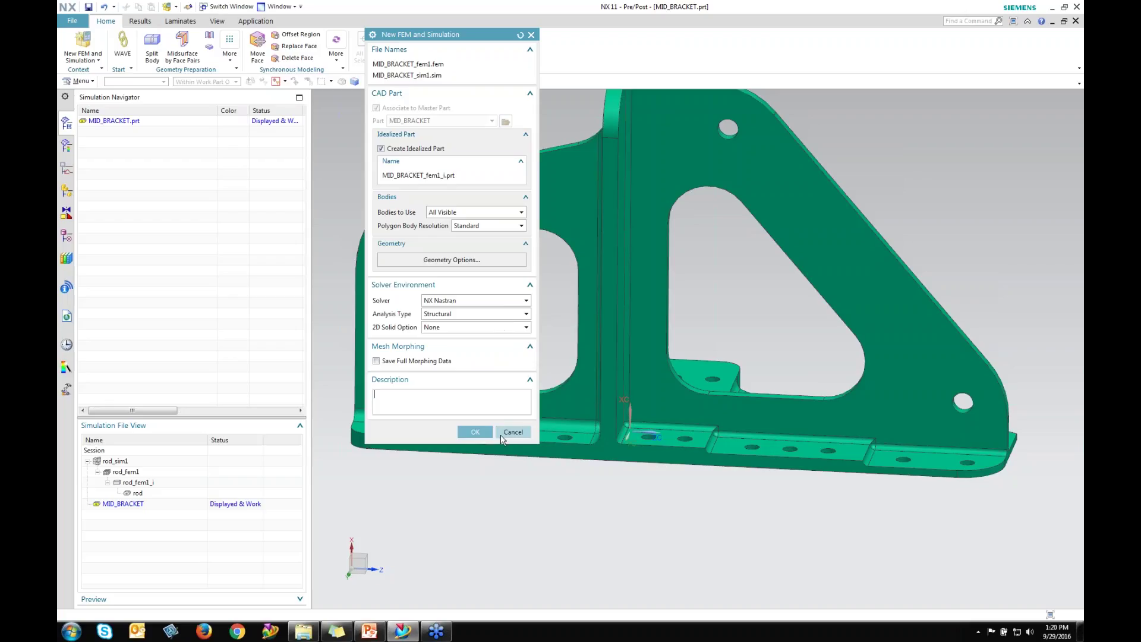
click(475, 431)
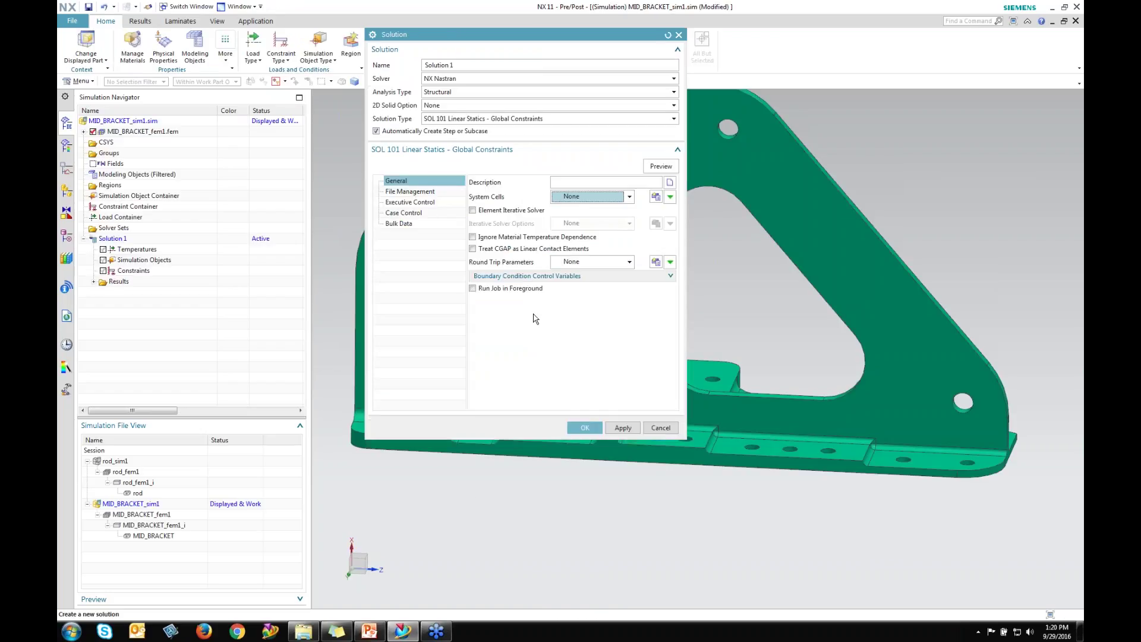
click(585, 427)
Make the idealized part MID_BRACKET_fem1_i the displayed part and dismiss the idealized part warning
double_click(142, 514)
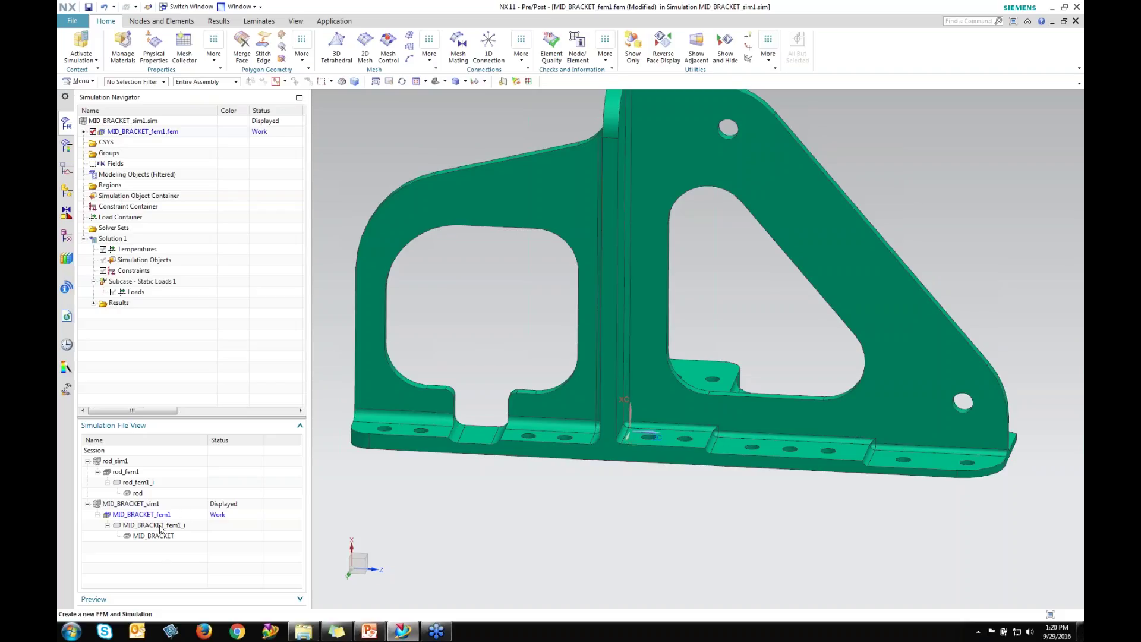
double_click(161, 526)
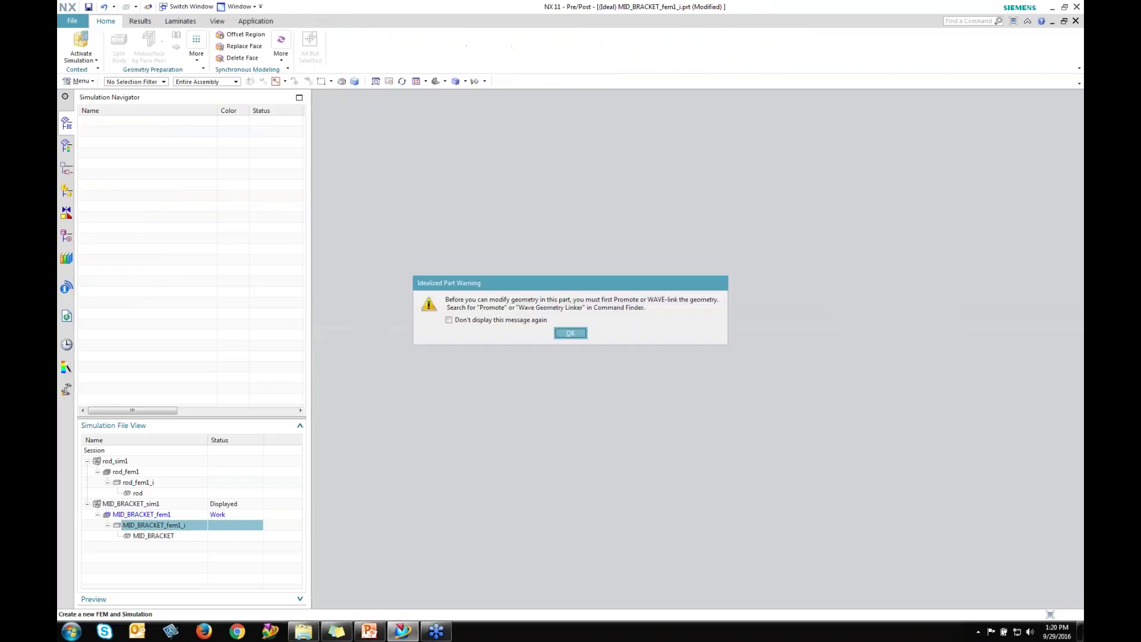
click(572, 334)
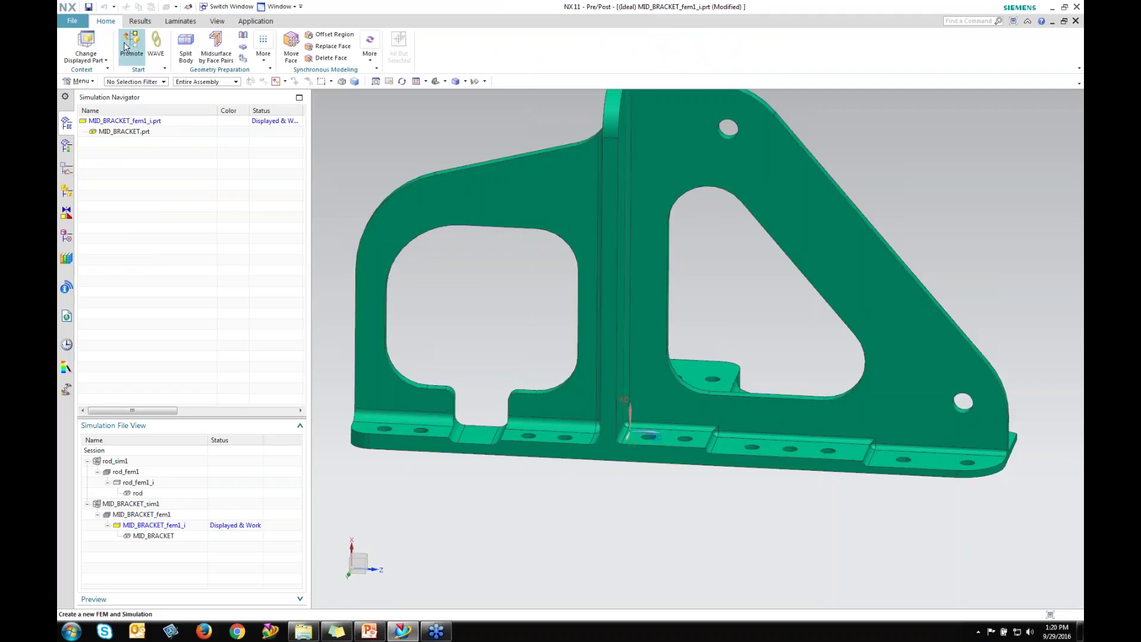
Promote the bracket's solid body into the idealized part
click(131, 43)
click(384, 195)
click(424, 101)
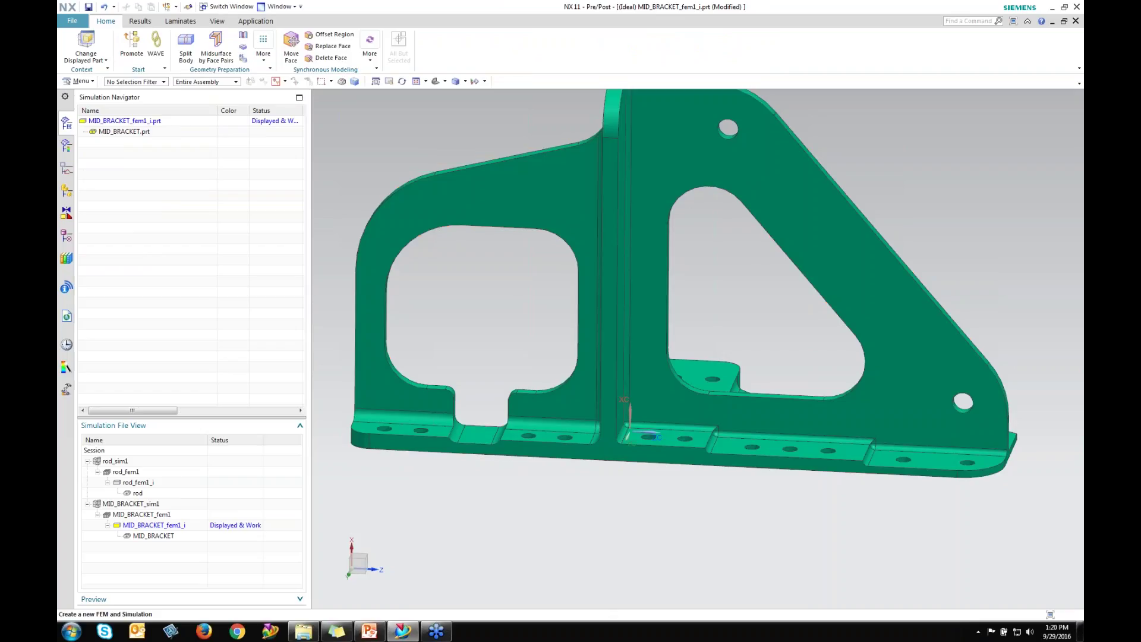
Start Midsurface by Face Pairs and select the whole bracket as the solid body
scroll(378, 273, down, 4)
scroll(477, 300, up, 2)
shift+middle_drag(456, 309, 510, 331)
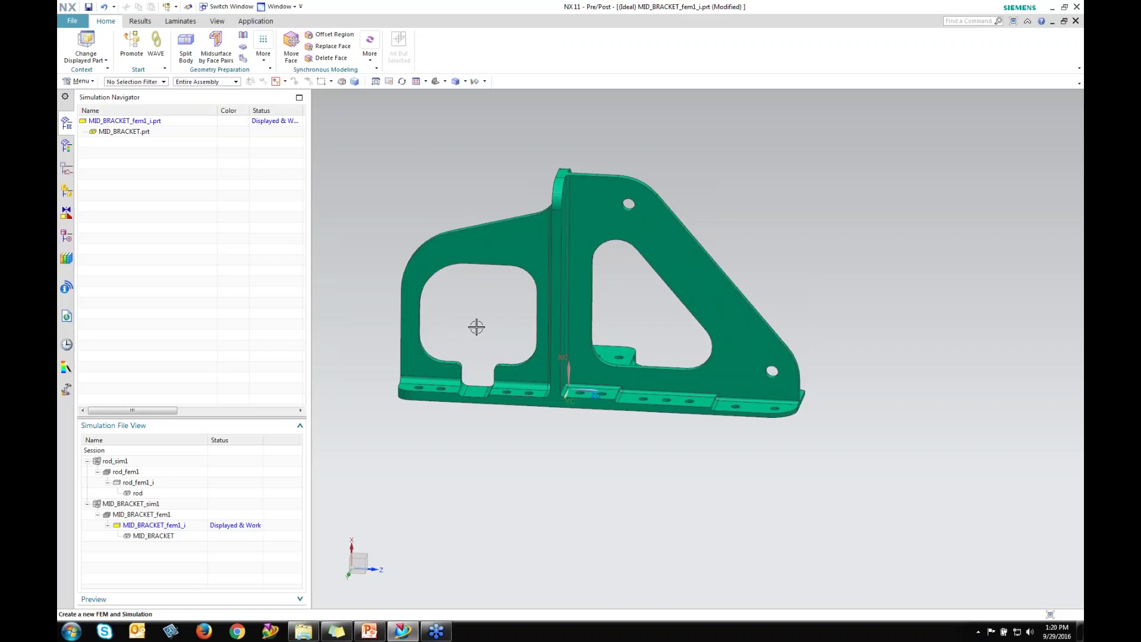
click(218, 55)
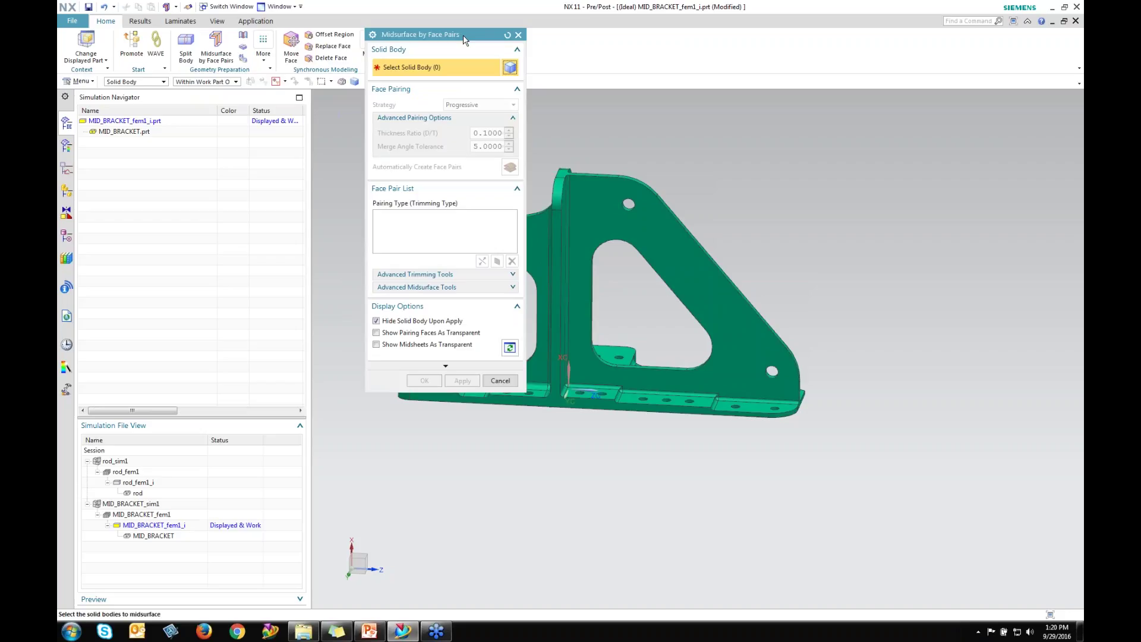
drag(463, 39, 248, 79)
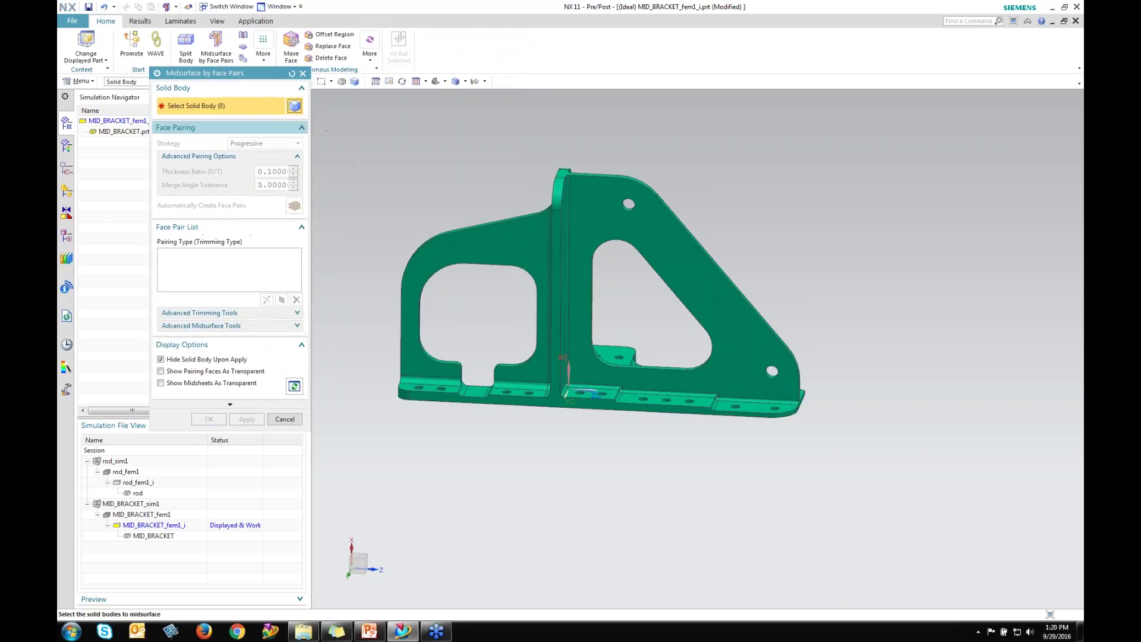
drag(346, 106, 870, 471)
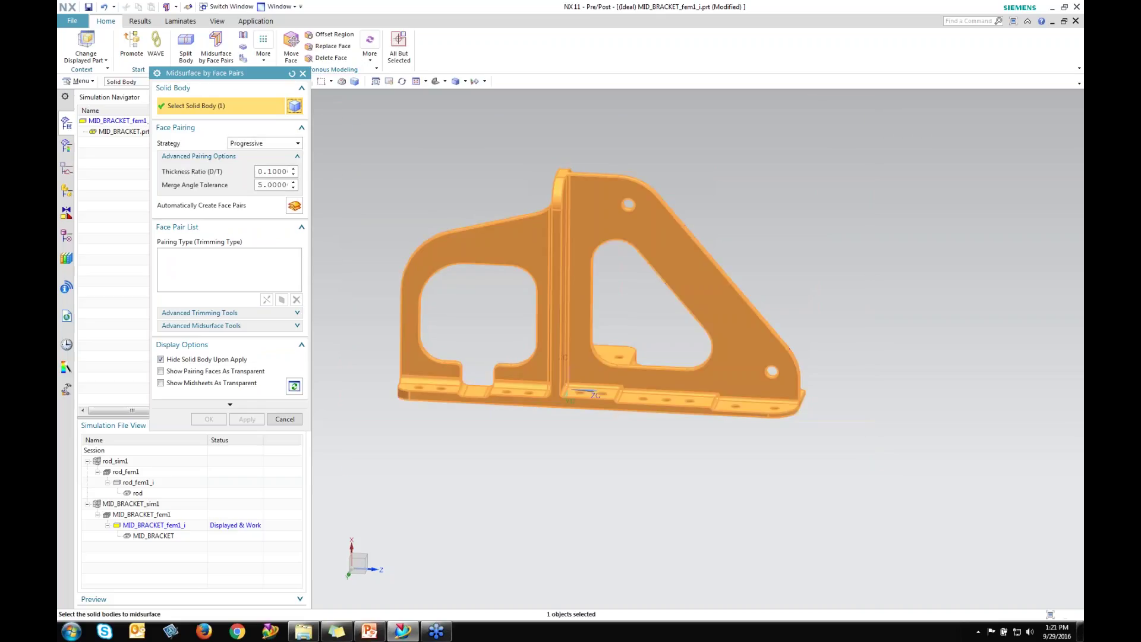
Create the bracket's face pairs automatically with the Progressive pairing strategy
click(294, 144)
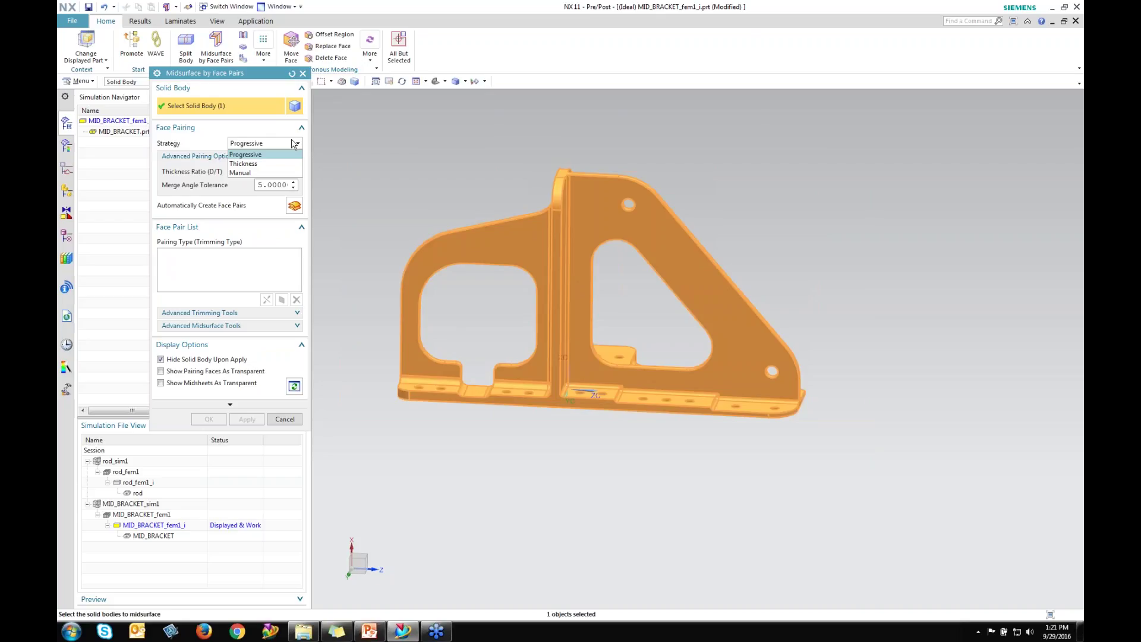
click(294, 144)
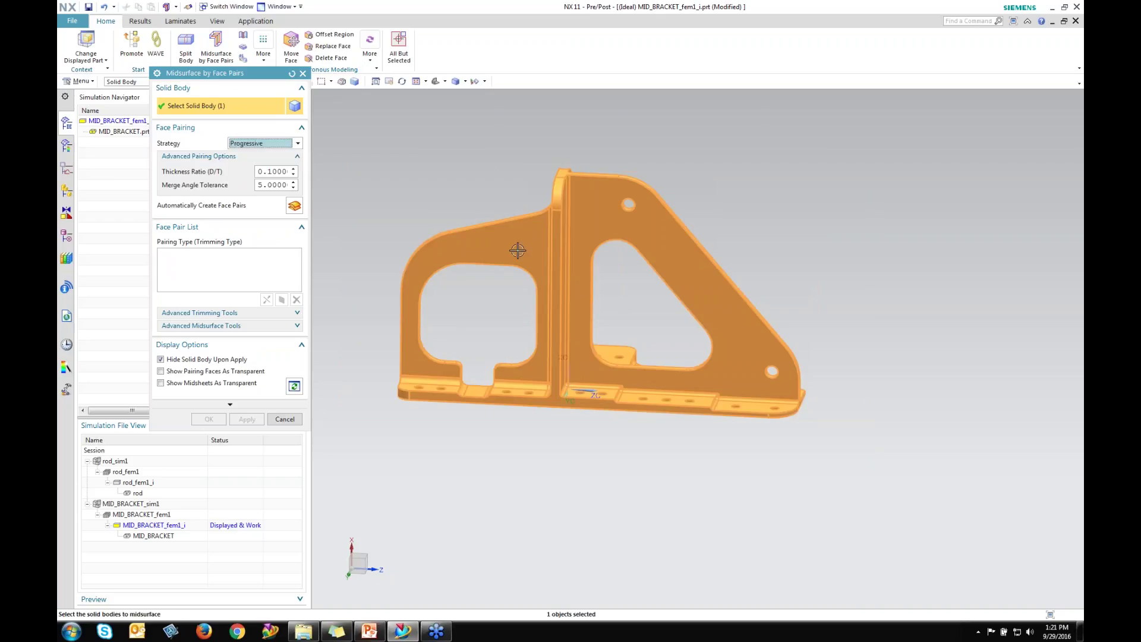
middle_drag(516, 276, 601, 263)
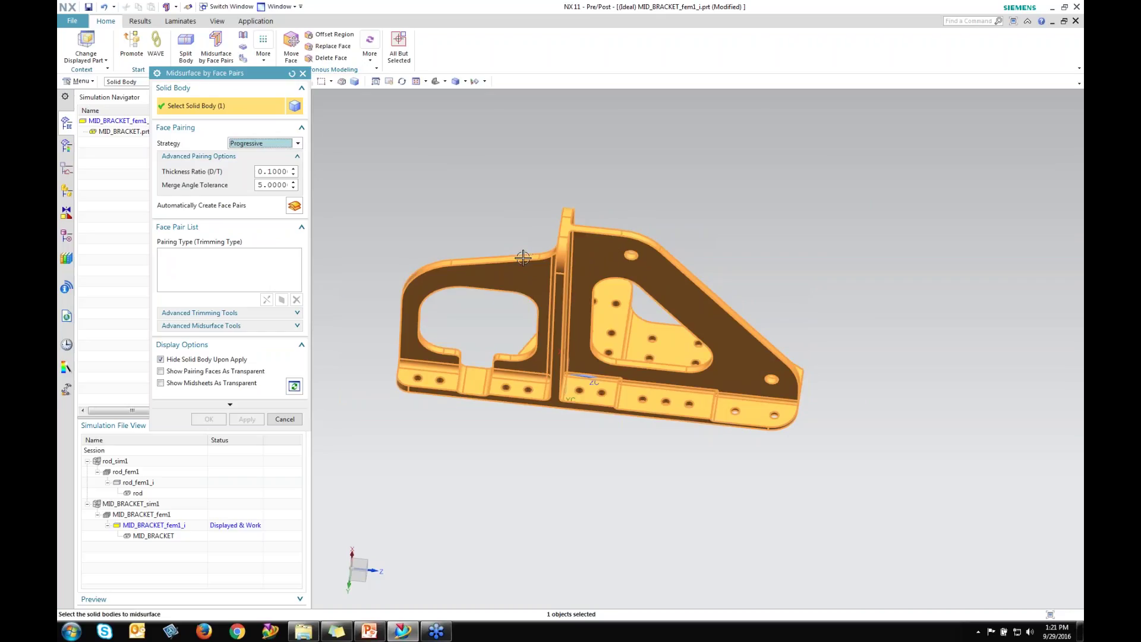
click(297, 143)
click(297, 144)
click(295, 205)
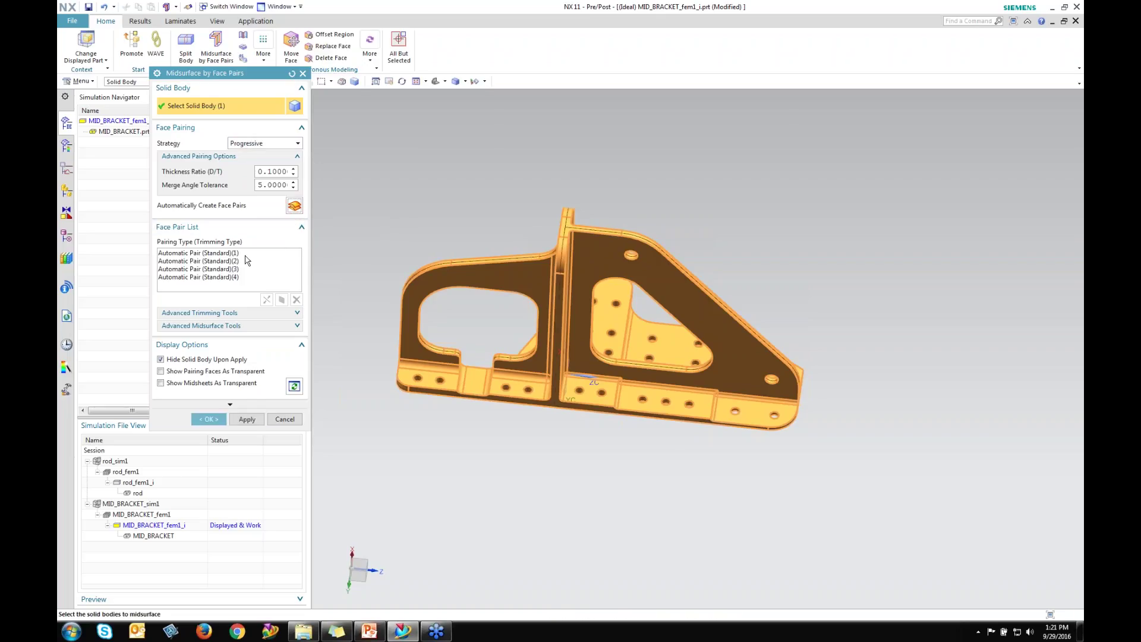
Examine each of the automatic face pairs on the bracket to check which faces are matched
click(231, 261)
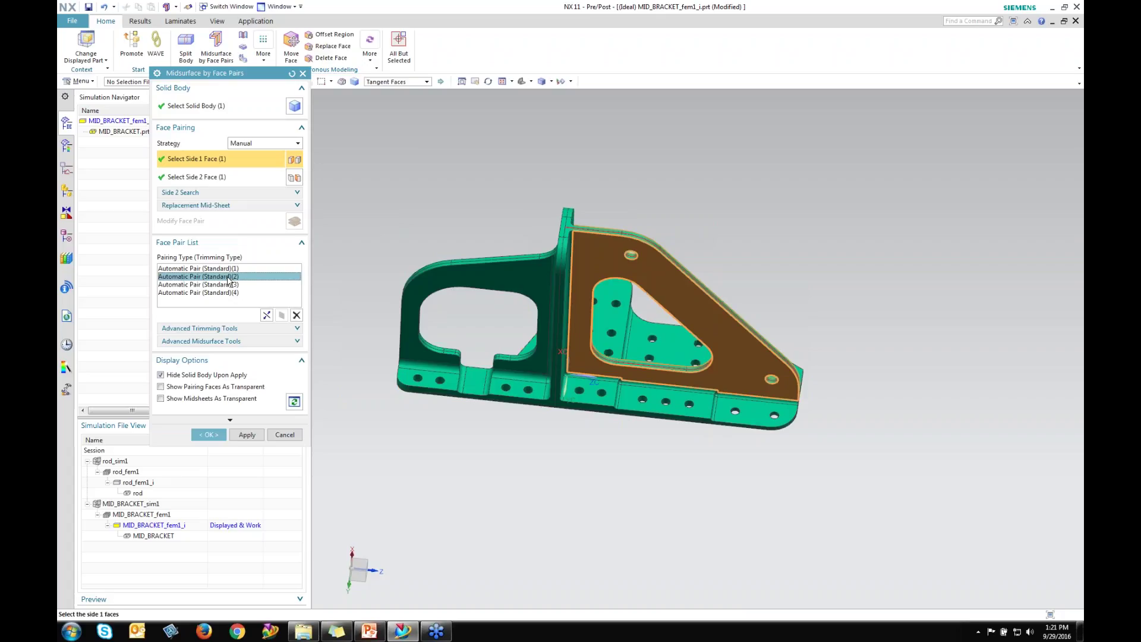
middle_drag(660, 286, 623, 287)
scroll(653, 264, up, 4)
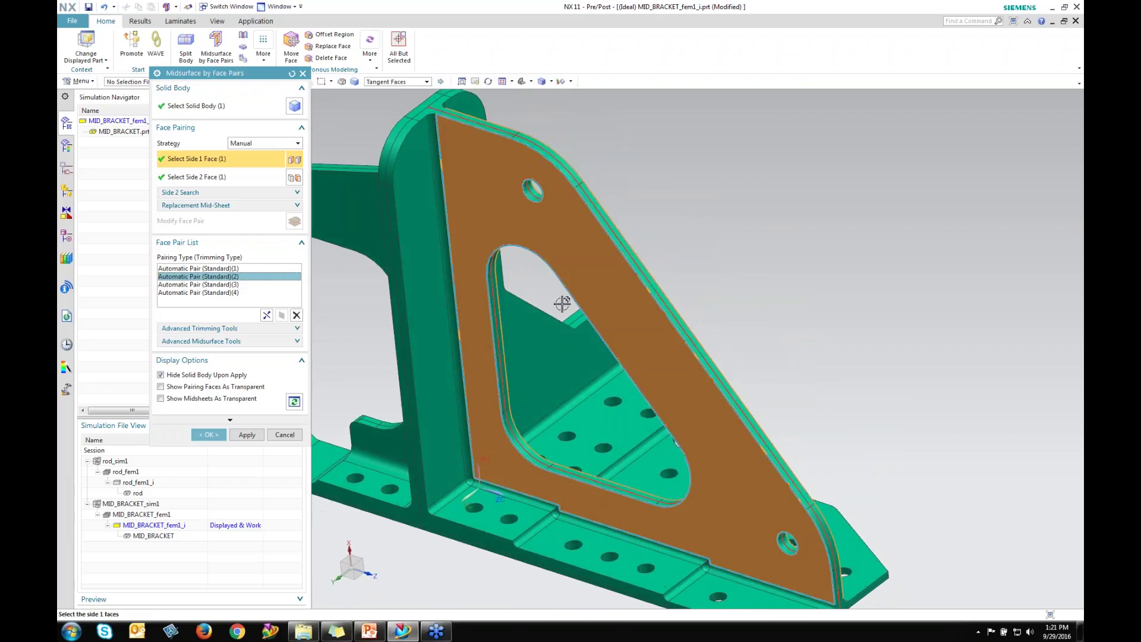
click(236, 284)
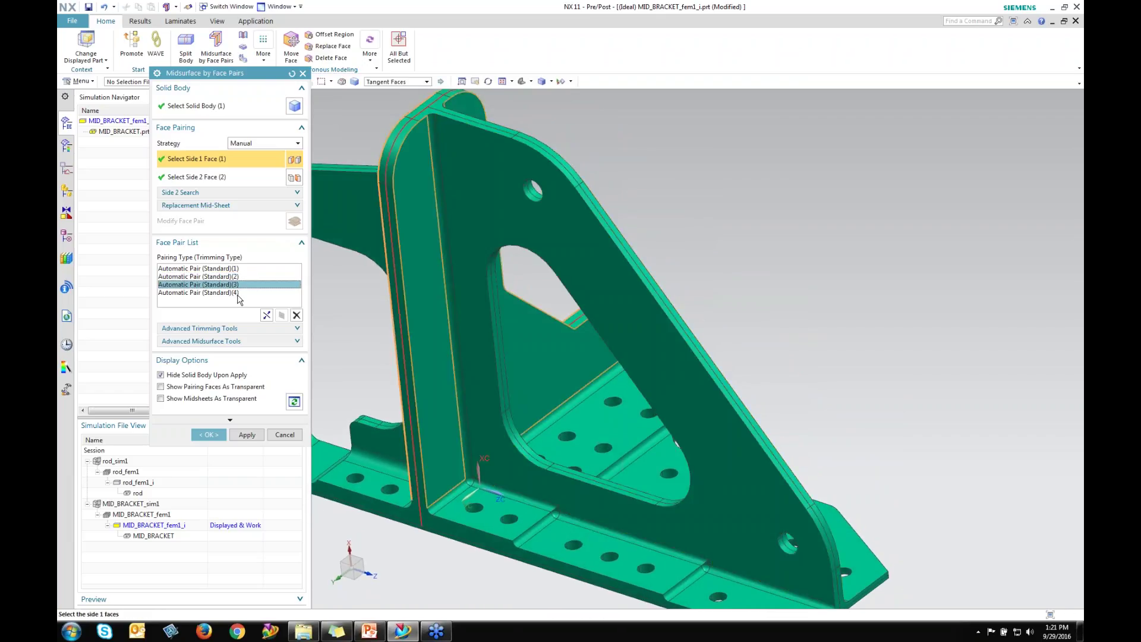
click(237, 293)
scroll(371, 334, down, 2)
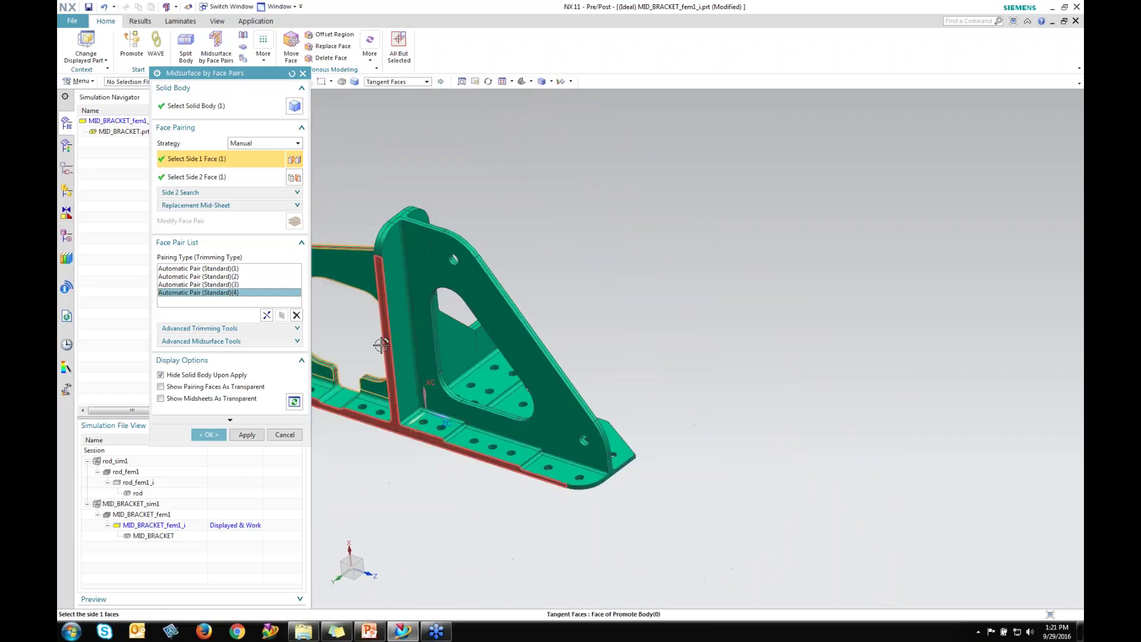
shift+middle_drag(361, 336, 493, 318)
click(229, 268)
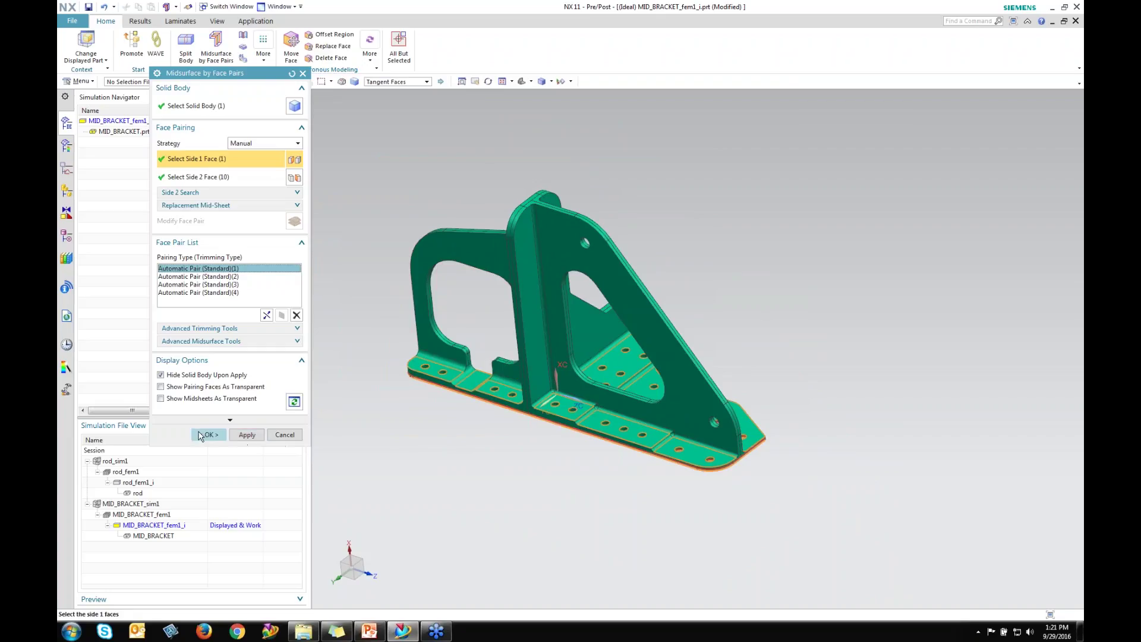
Return the pairing strategy to Progressive and create the midsurfaces, hiding the solid body
click(285, 144)
click(284, 157)
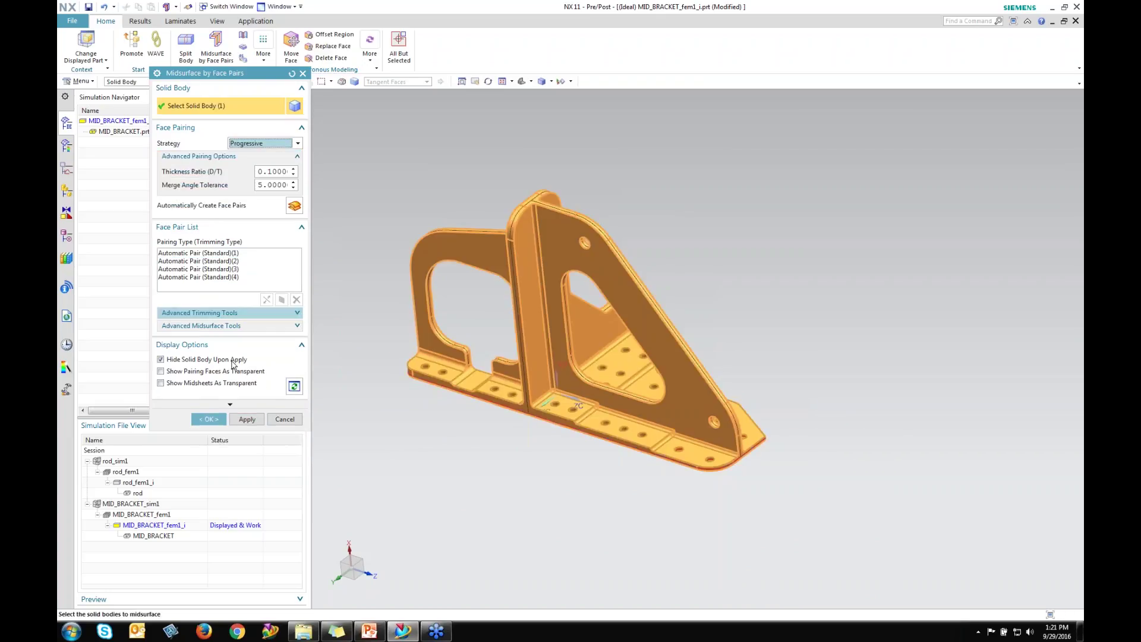
click(212, 420)
middle_drag(419, 364, 451, 347)
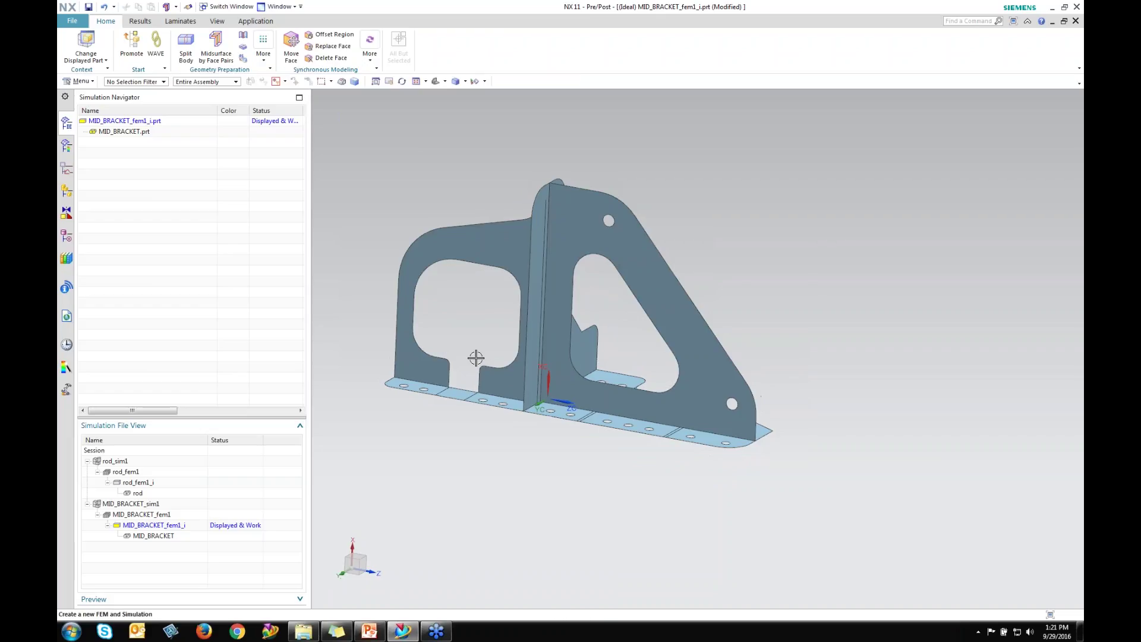
scroll(476, 359, up, 2)
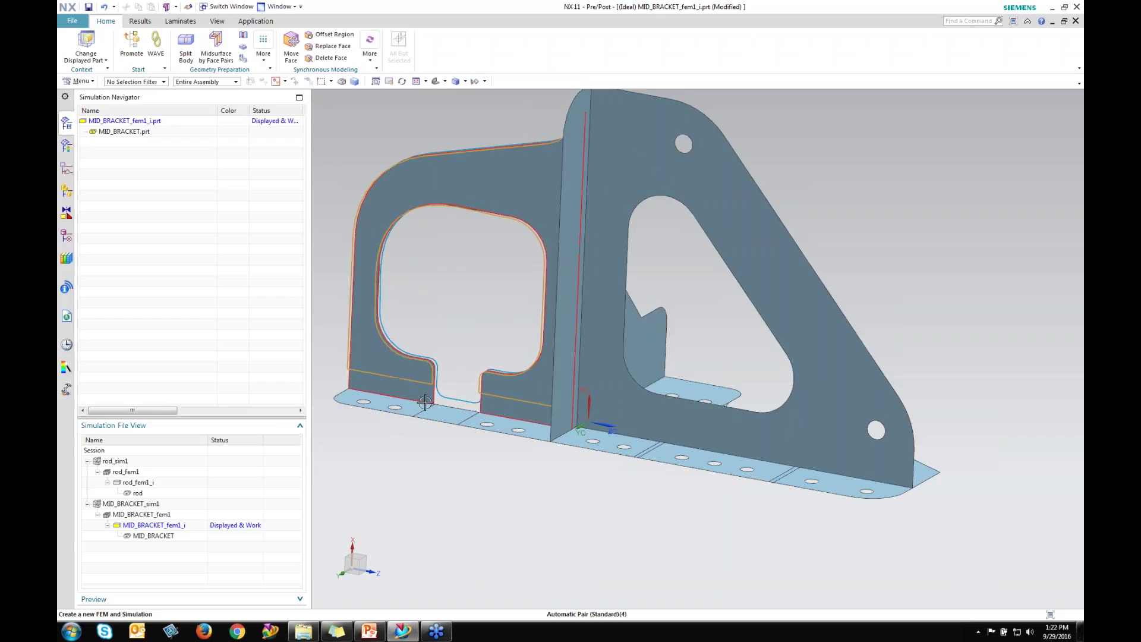
Make MID_BRACKET_fem1 the displayed part and hide the solid Polygon Body (1), leaving the midsurface bodies shown
double_click(152, 515)
middle_drag(602, 482, 581, 502)
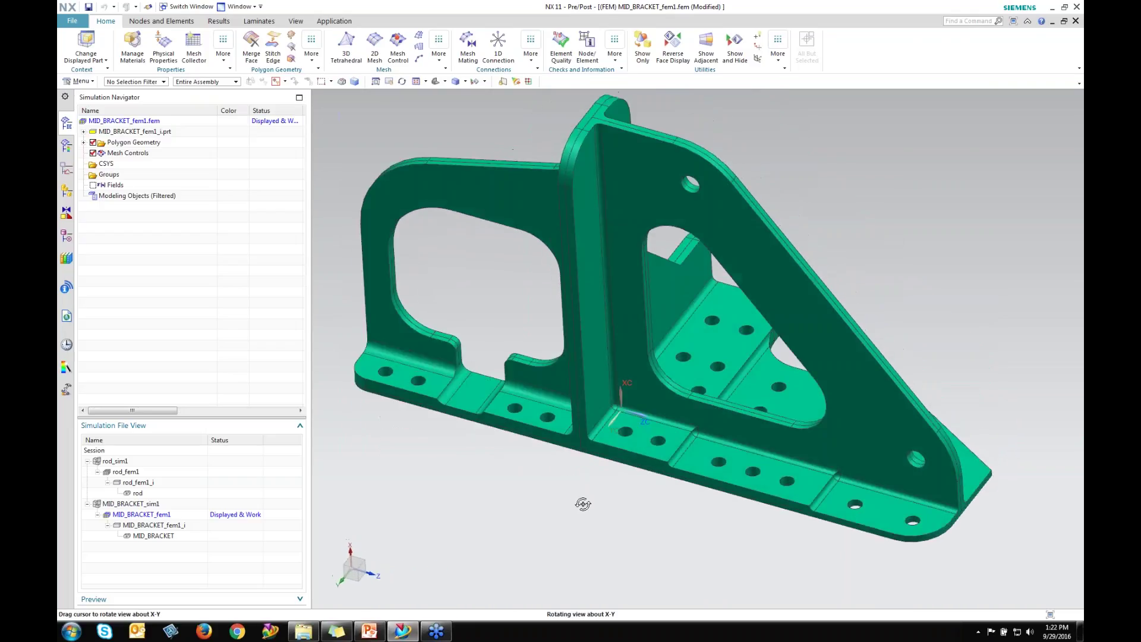
click(83, 142)
click(103, 153)
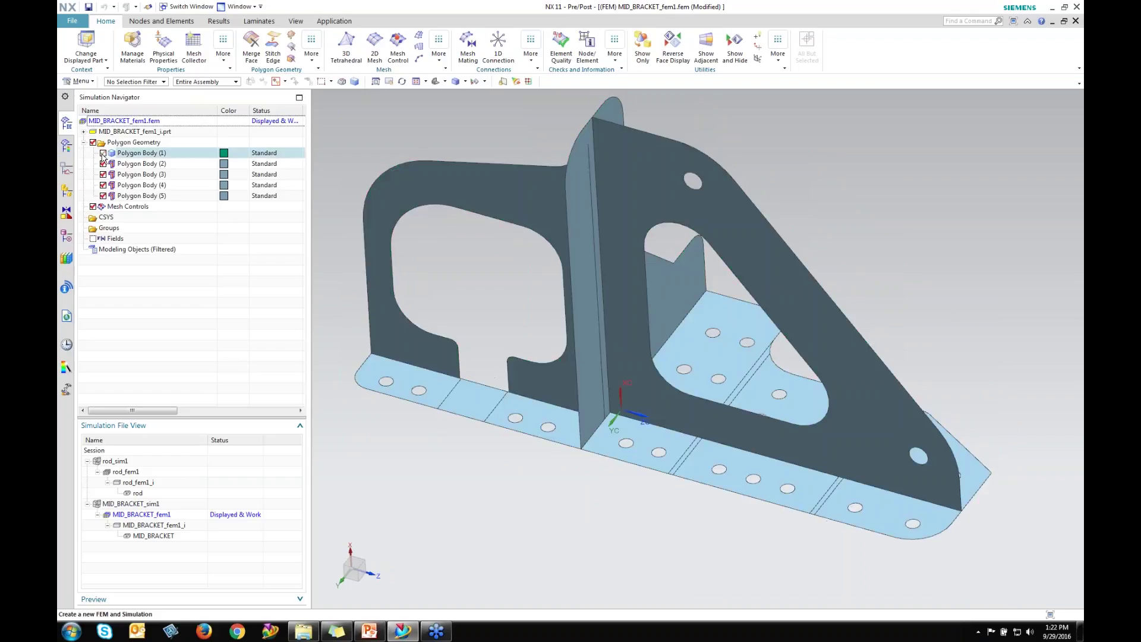
mouse_move(494, 353)
middle_down()
mouse_move(504, 331)
mouse_move(483, 357)
middle_up()
scroll(481, 361, down, 1)
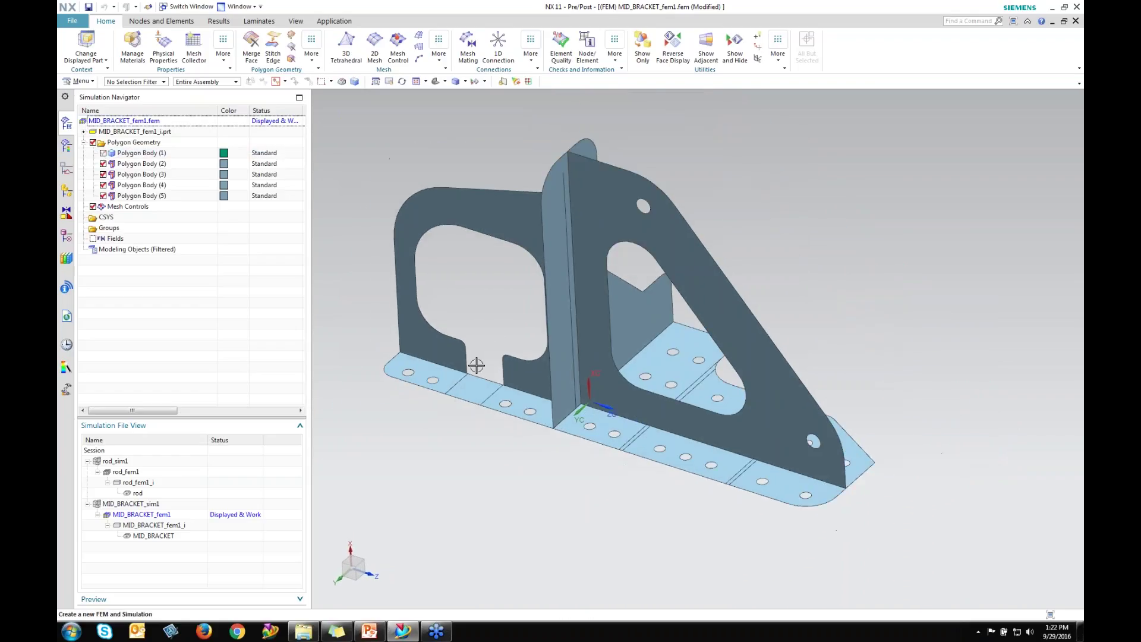
scroll(474, 364, down, 1)
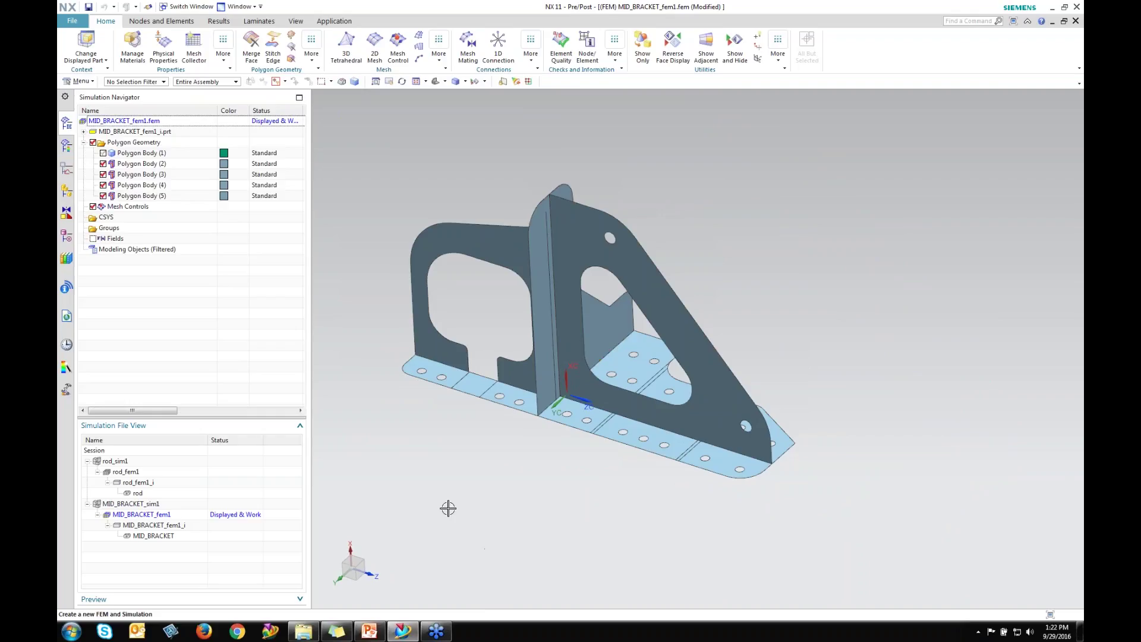
Stitch the edges of all four midsurface bodies with the Automatic method, geometry set to Both and a 0.1 mm search distance
click(271, 54)
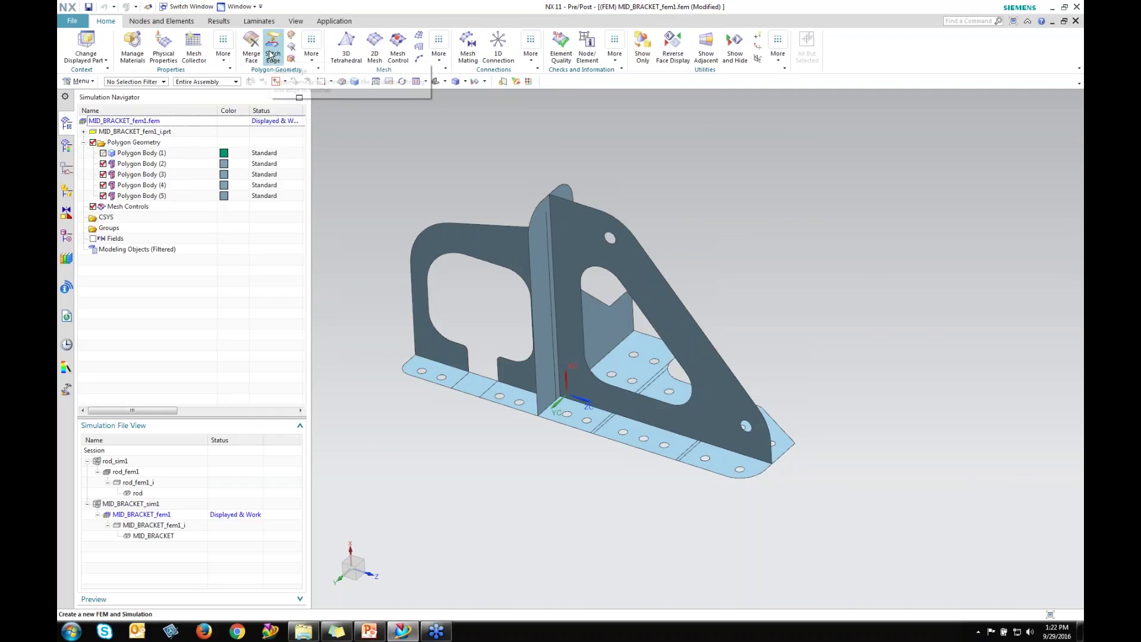
drag(367, 114, 857, 510)
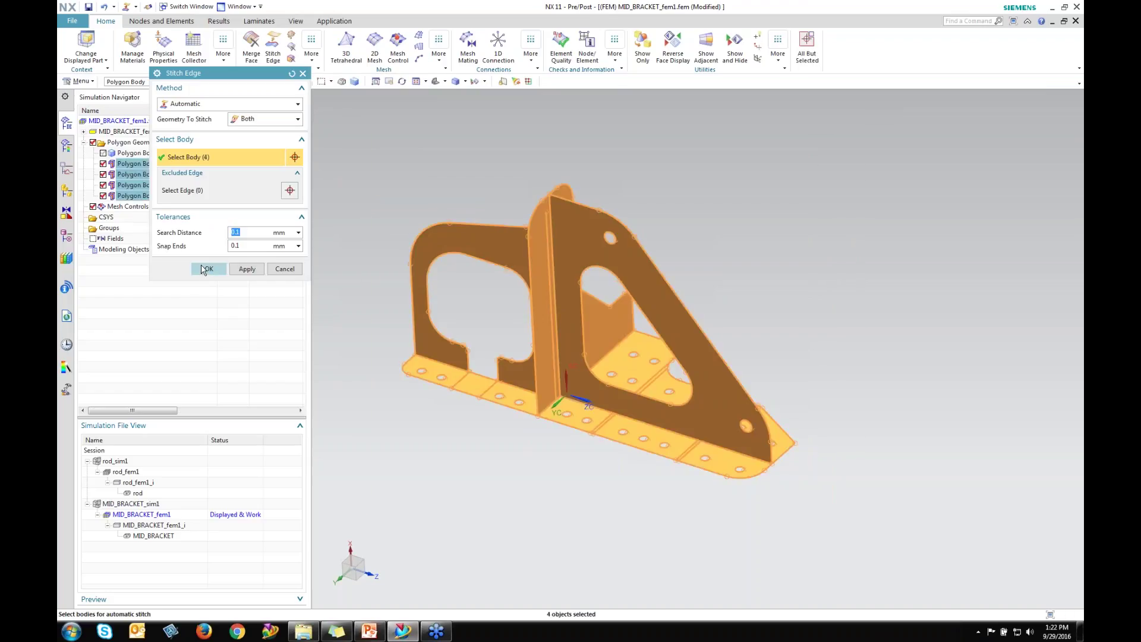
click(209, 268)
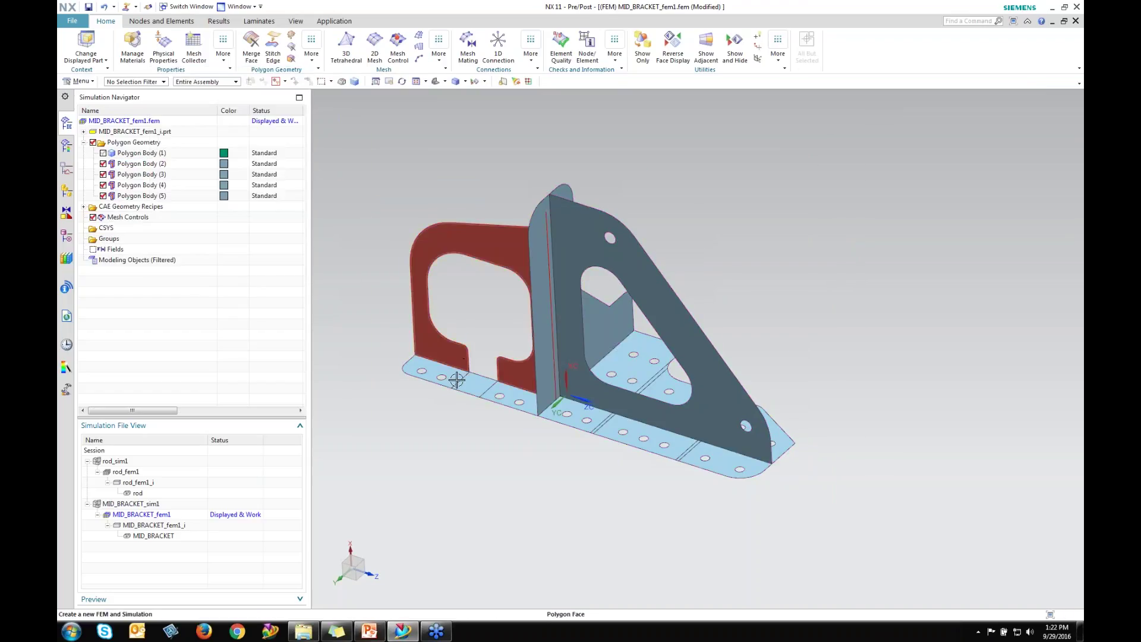
scroll(457, 403, up, 5)
scroll(453, 371, down, 3)
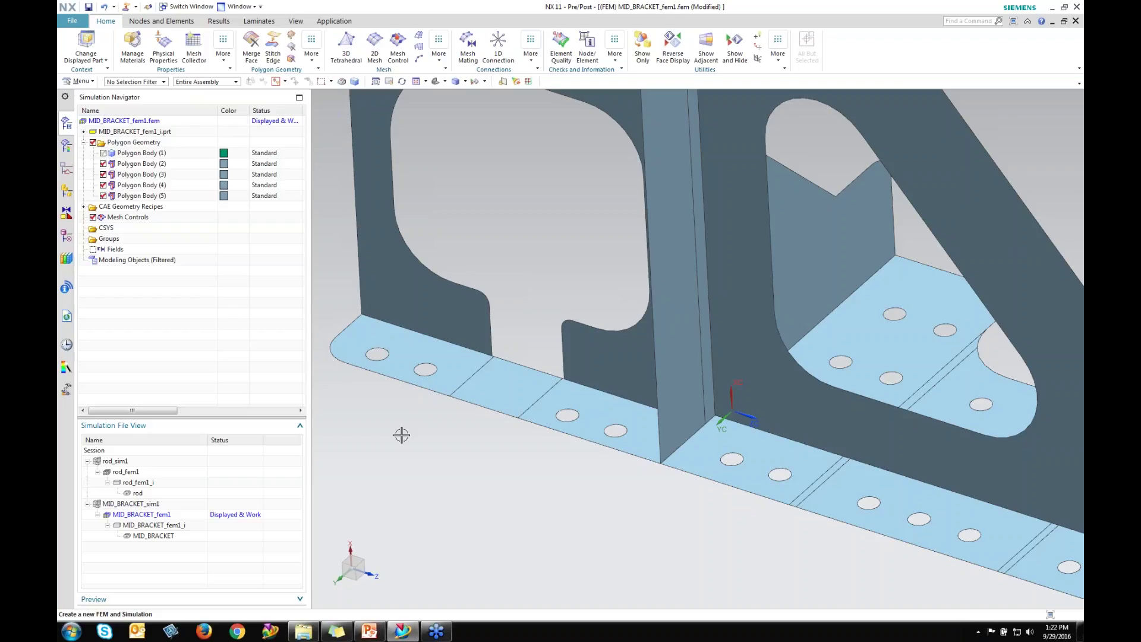
scroll(399, 438, down, 3)
mouse_move(440, 475)
middle_down()
mouse_move(372, 484)
mouse_move(458, 469)
middle_up()
Start a 2D mesh and create a thin shell mesh collector for it with a new PSHELL property using library Steel as Material 1
click(375, 53)
drag(267, 73, 185, 78)
click(284, 373)
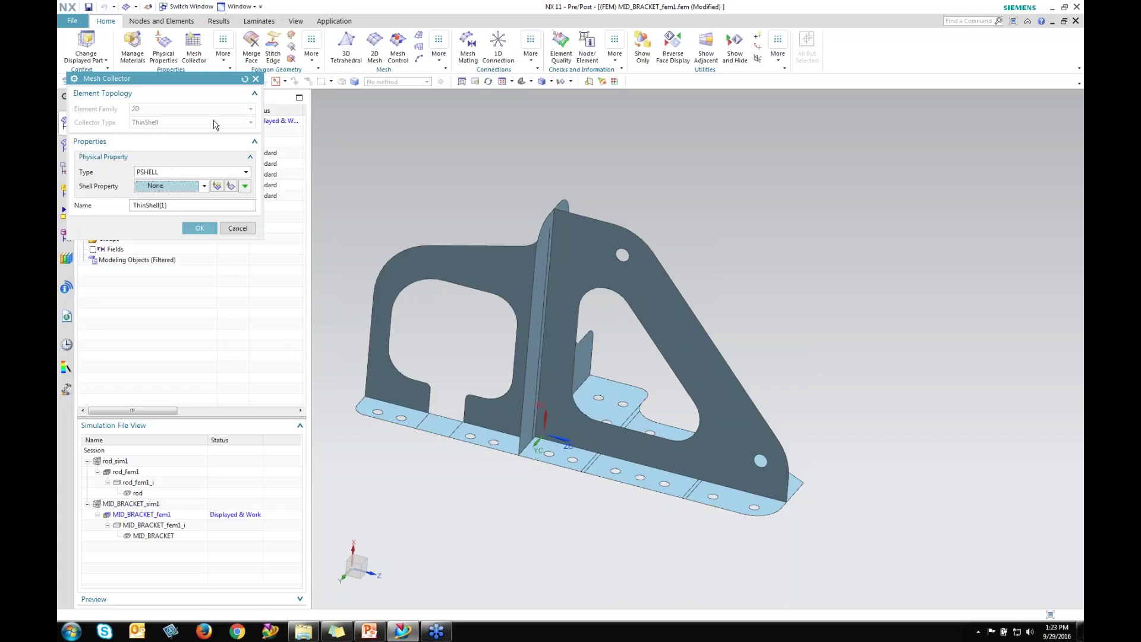
click(217, 186)
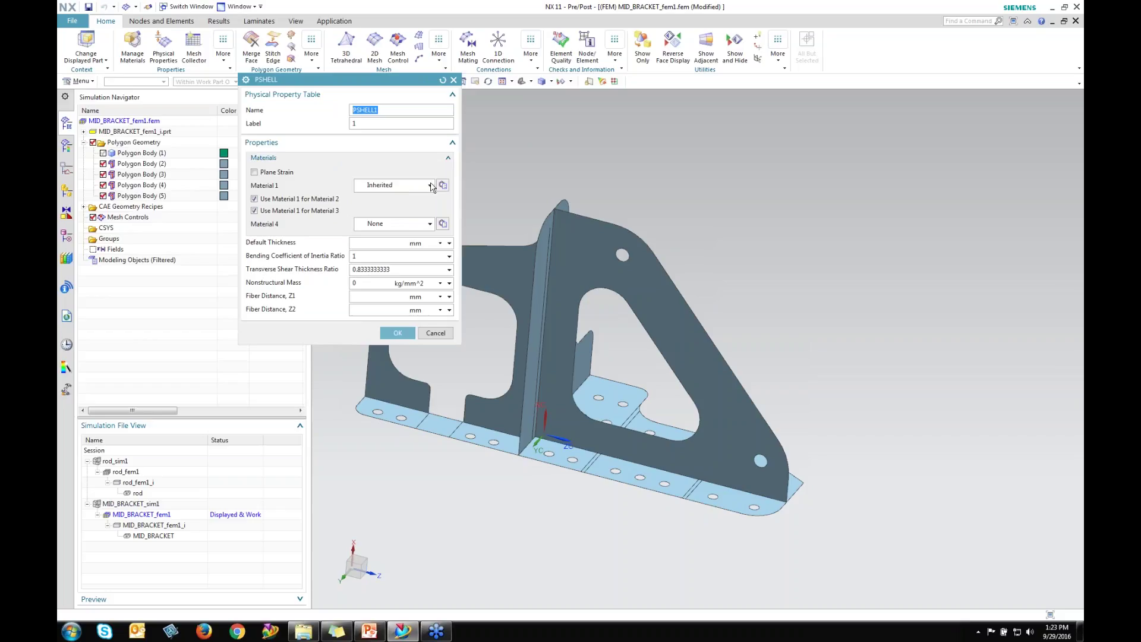
click(442, 186)
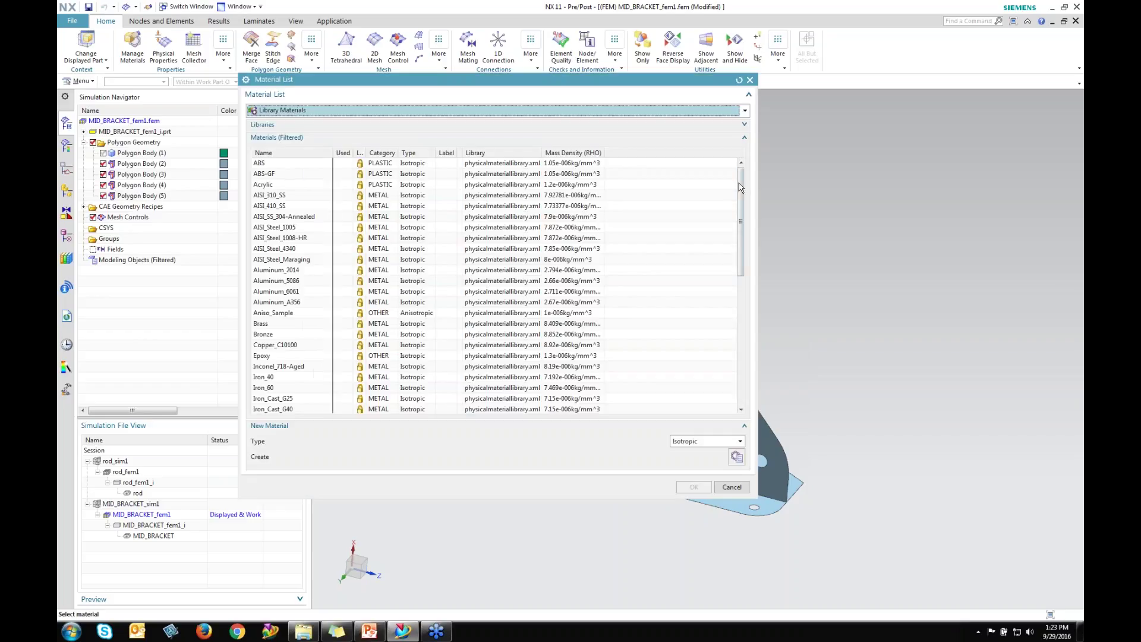
scroll(730, 244, down, 8)
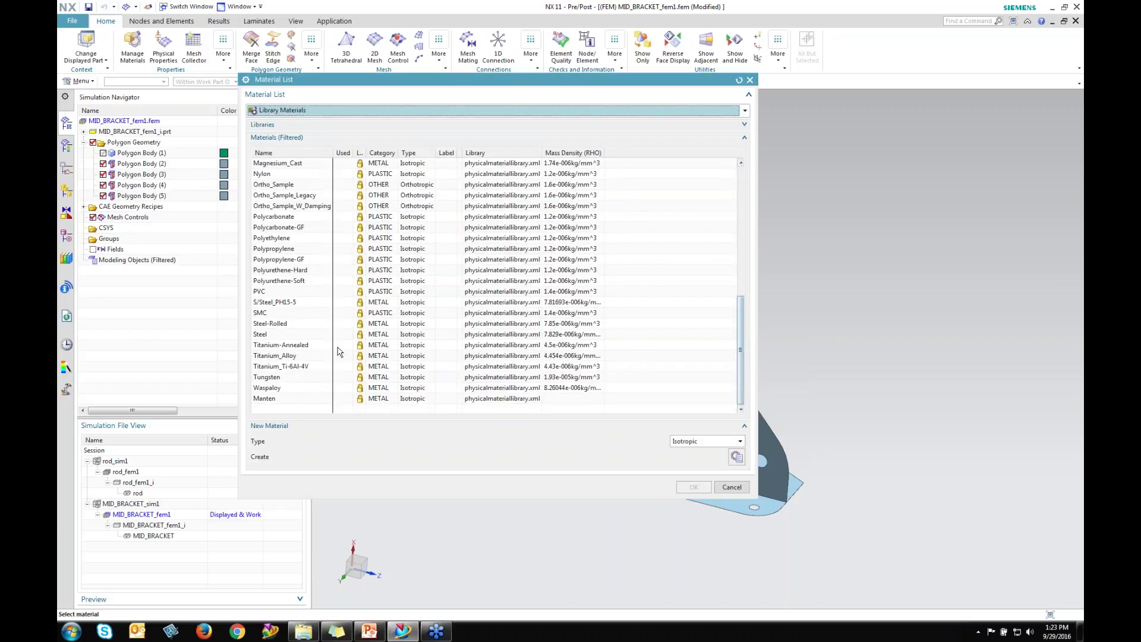
click(300, 335)
click(694, 487)
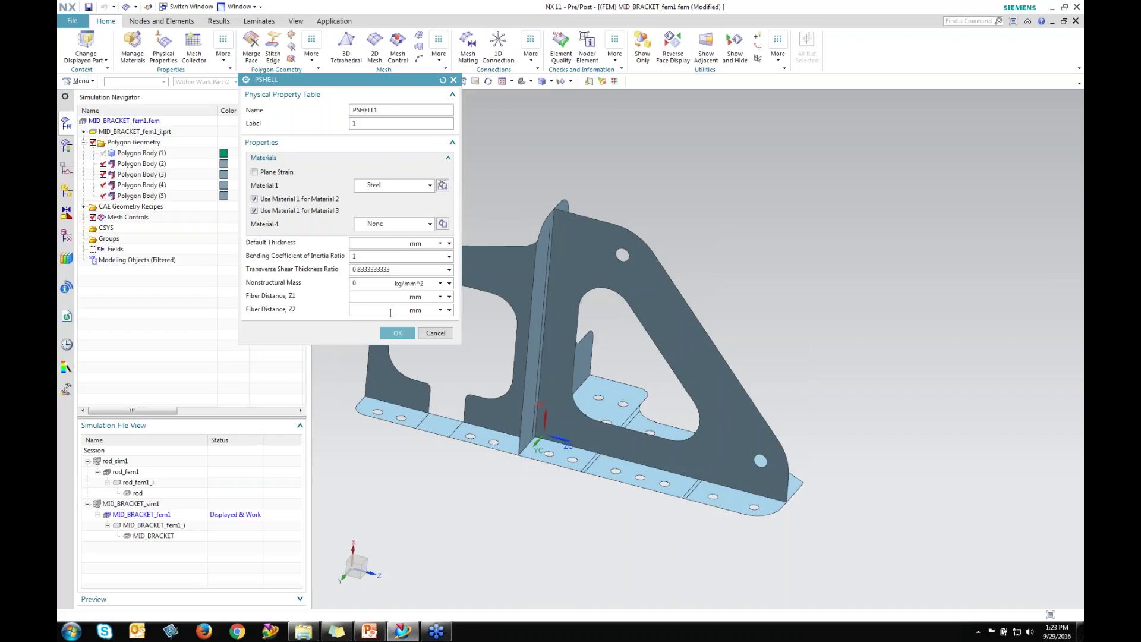
click(397, 333)
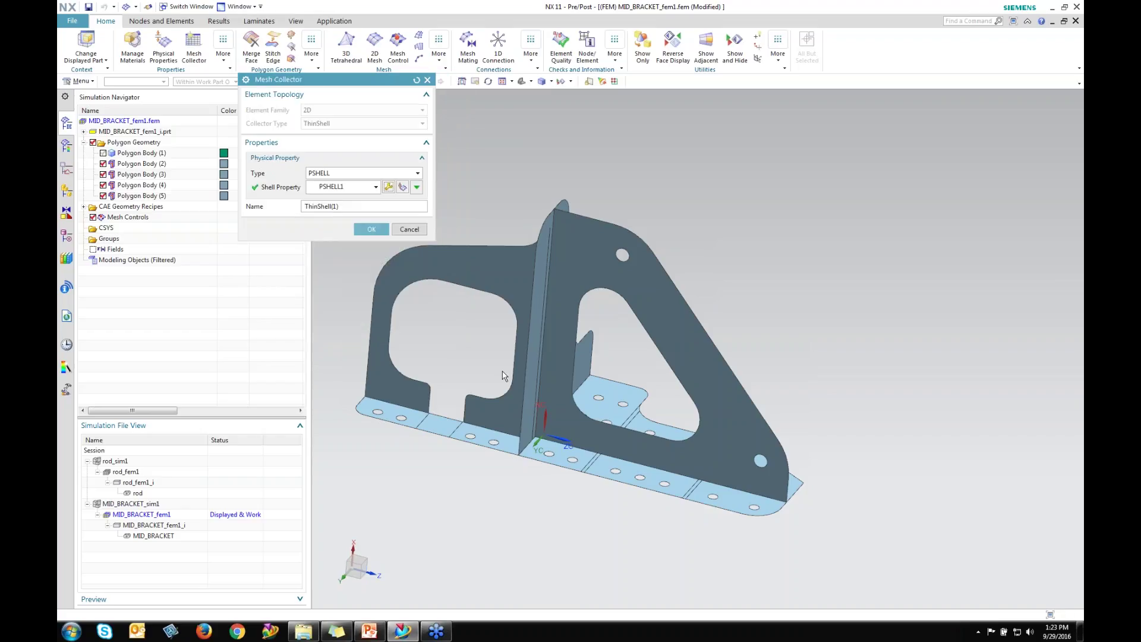
click(373, 230)
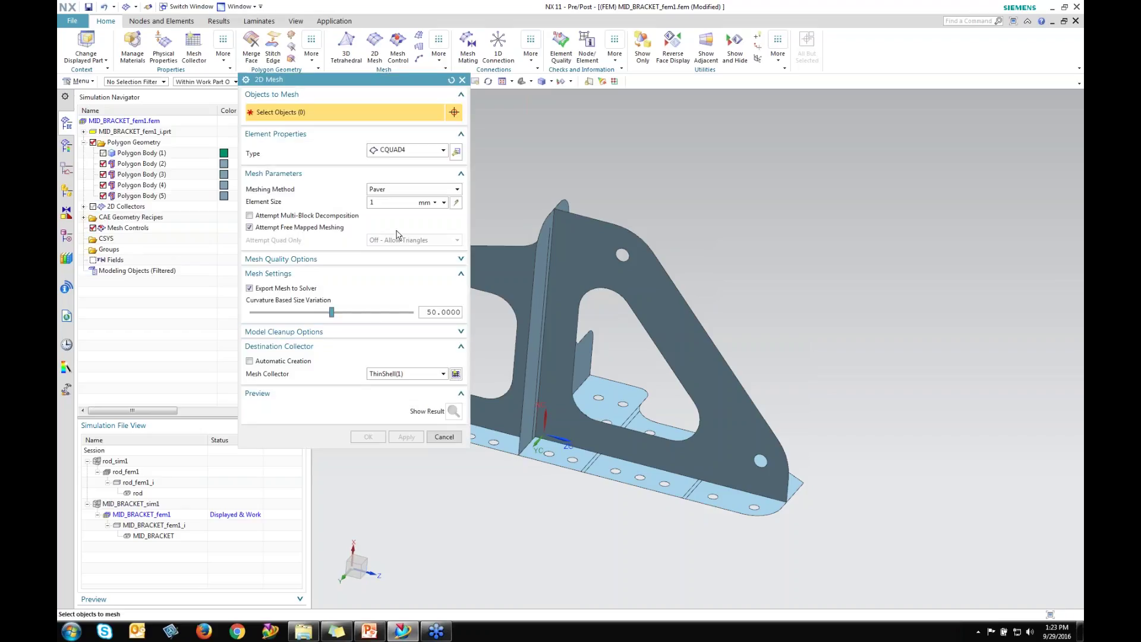
Mesh all the bracket's midsurface faces with CQUAD4 elements at a 1 mm element size
scroll(540, 303, down, 4)
scroll(540, 304, down, 1)
drag(484, 245, 666, 383)
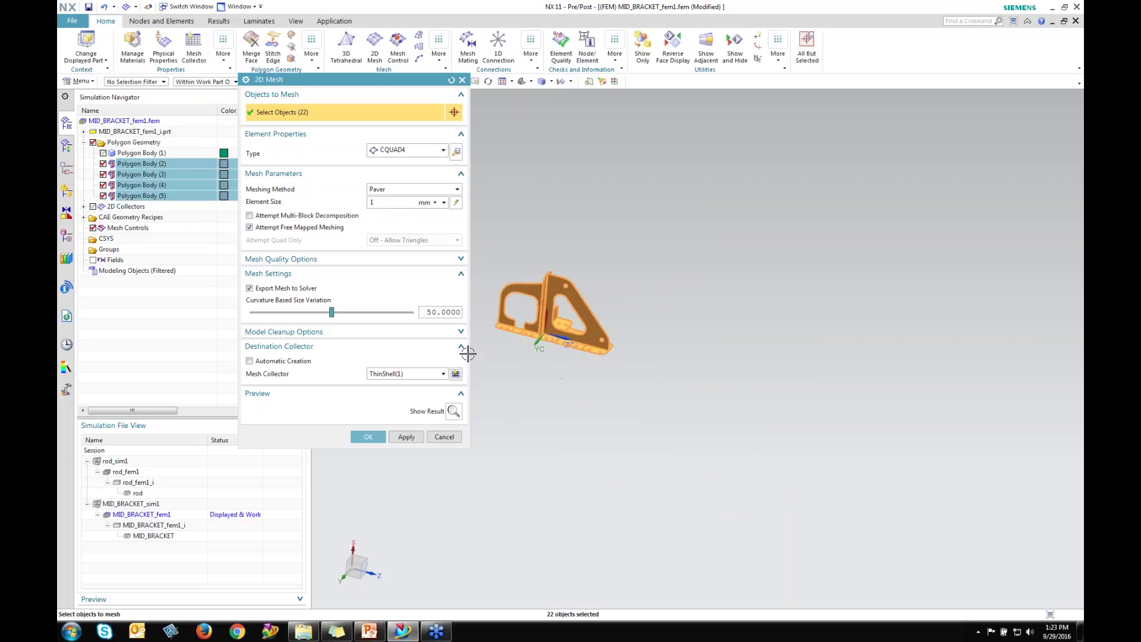
click(456, 203)
double_click(374, 203)
text(1)
click(368, 439)
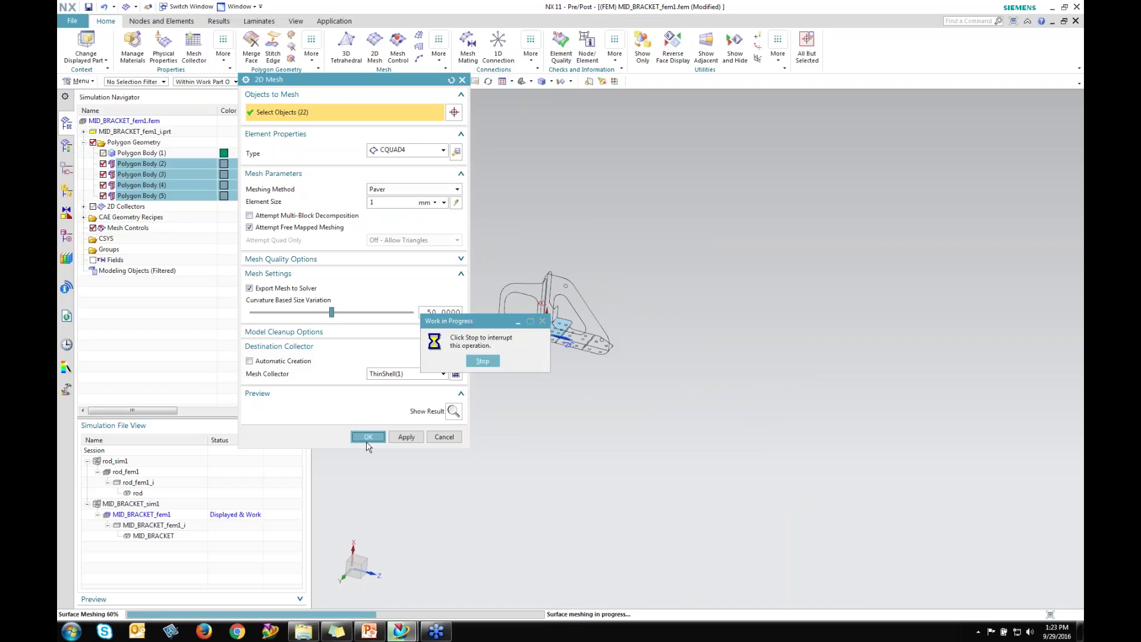
scroll(510, 334, up, 8)
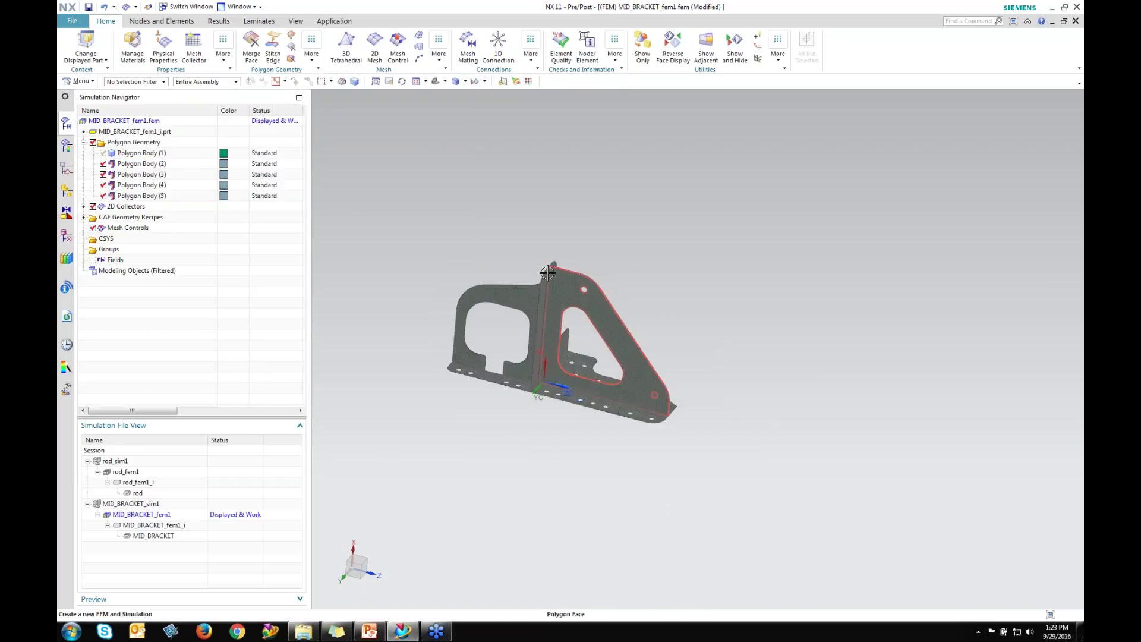
scroll(536, 337, up, 2)
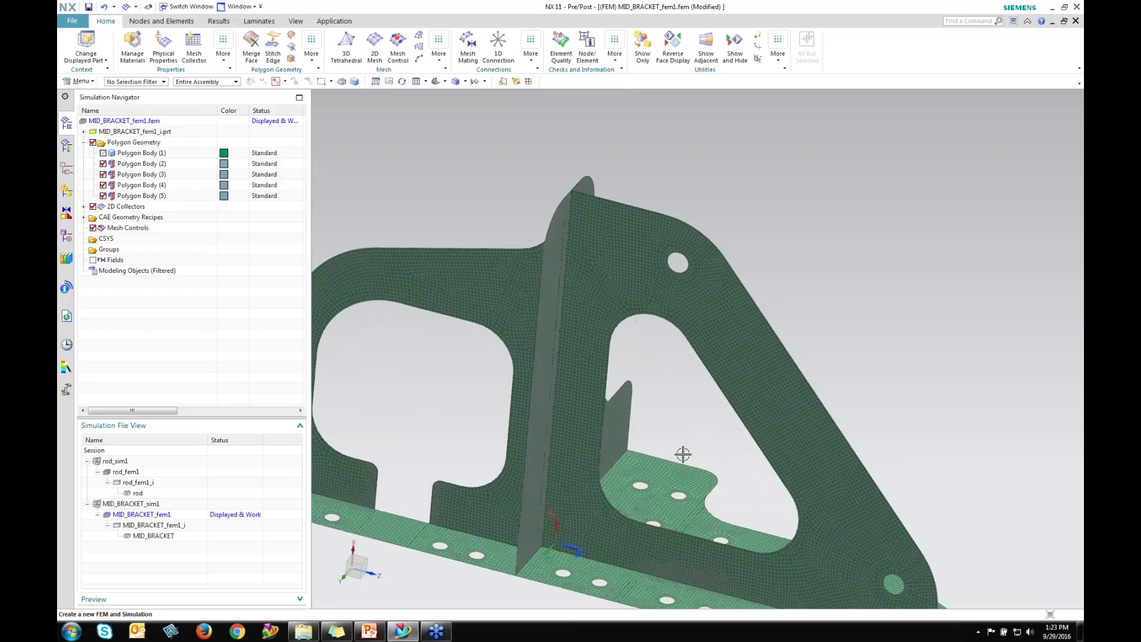
Check all nodes of the bracket mesh for duplicates and list the results, ignoring nodes in the same mesh
scroll(664, 454, down, 3)
shift+middle_drag(664, 454, 726, 388)
click(615, 49)
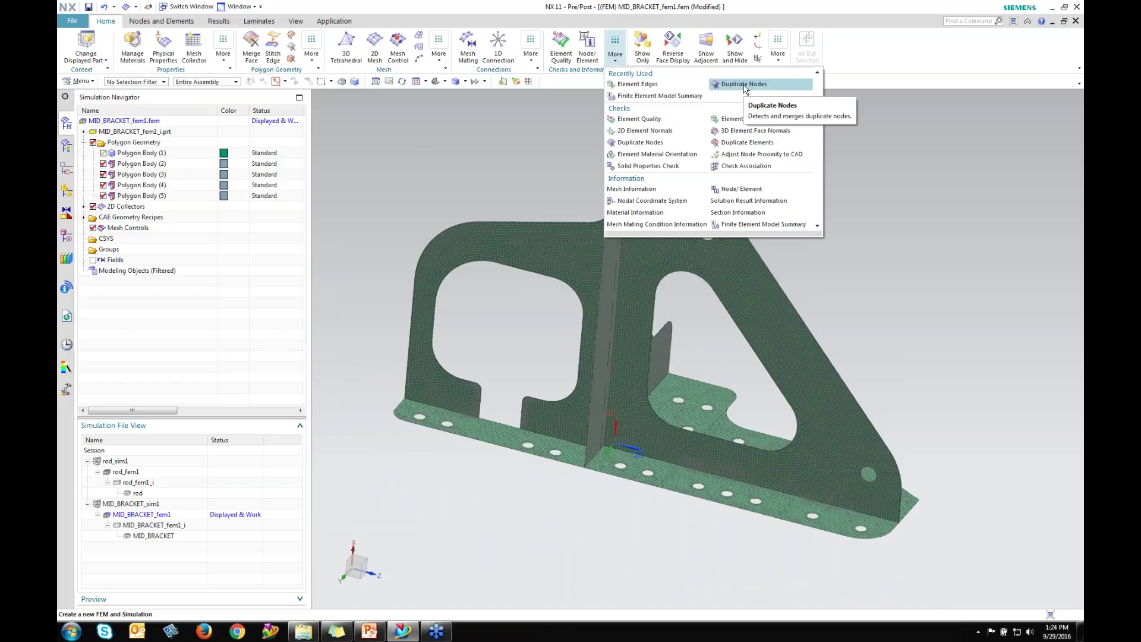
click(744, 85)
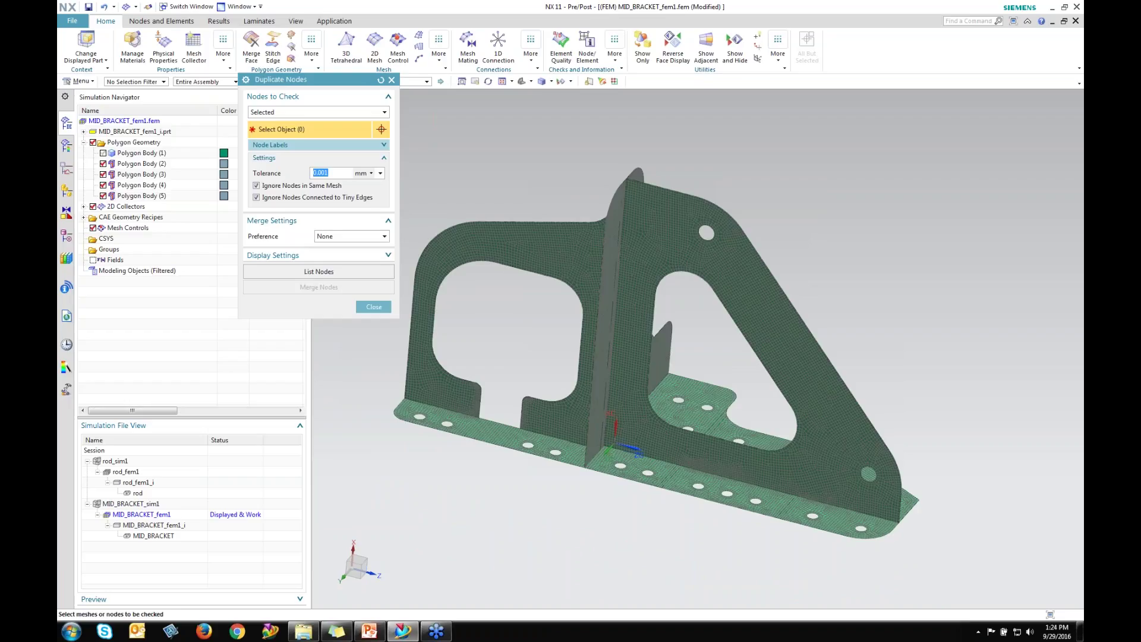
drag(865, 130, 387, 545)
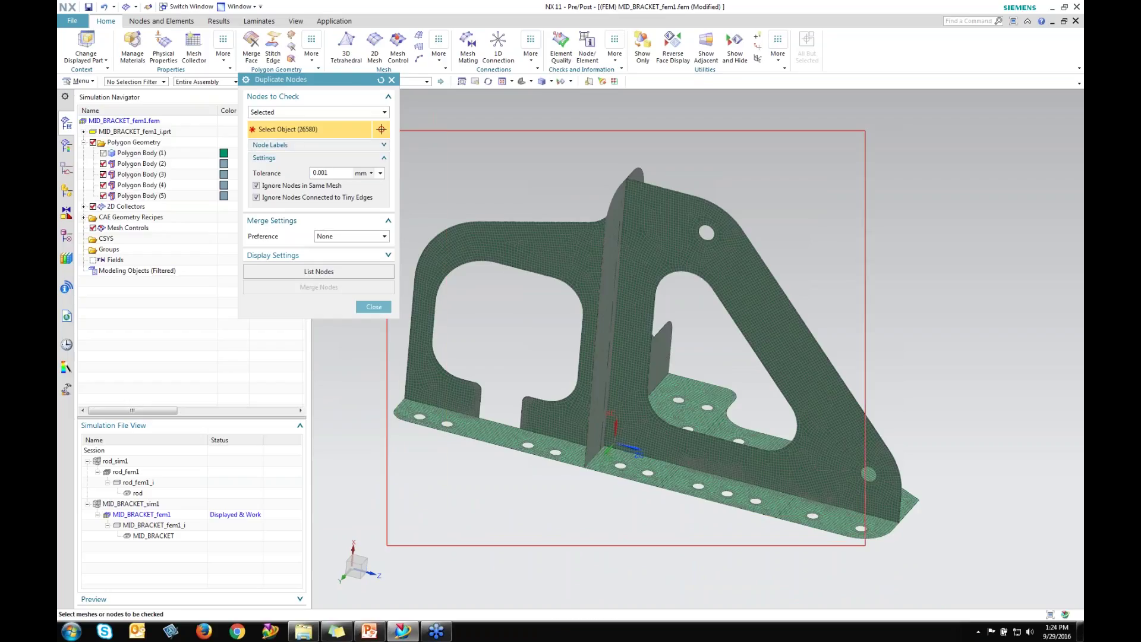
drag(792, 430, 1001, 577)
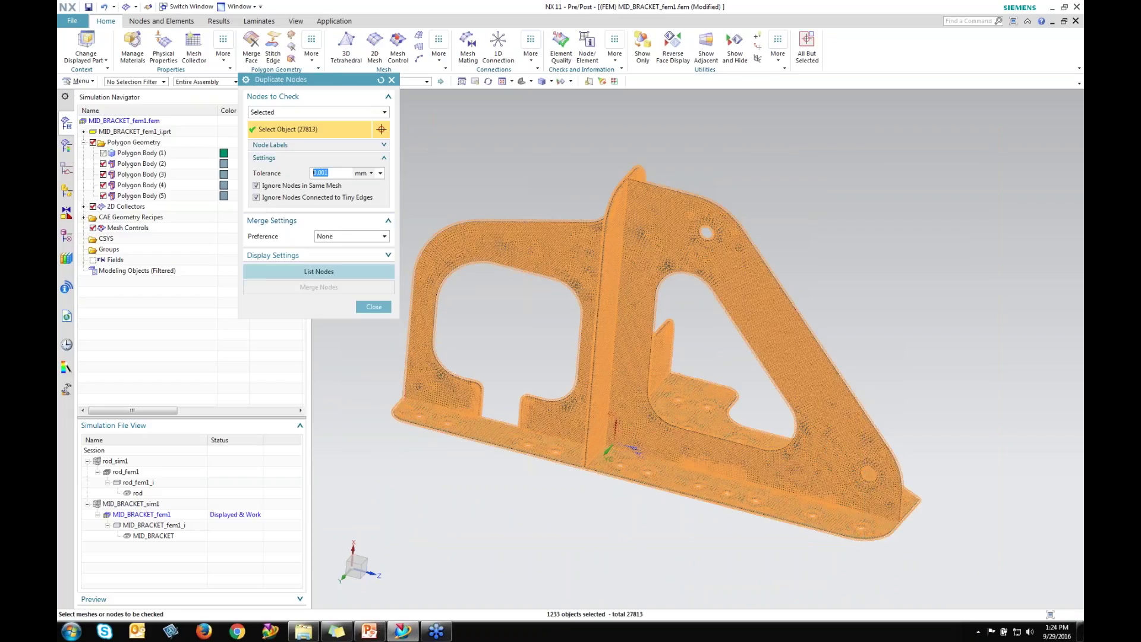
click(319, 271)
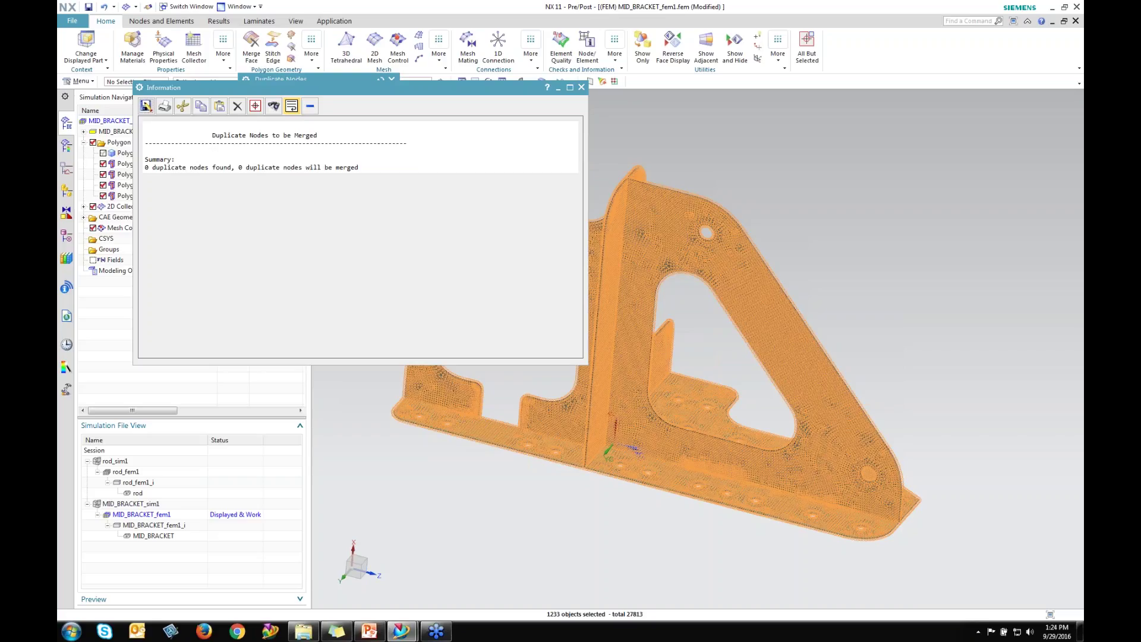
click(582, 87)
click(374, 306)
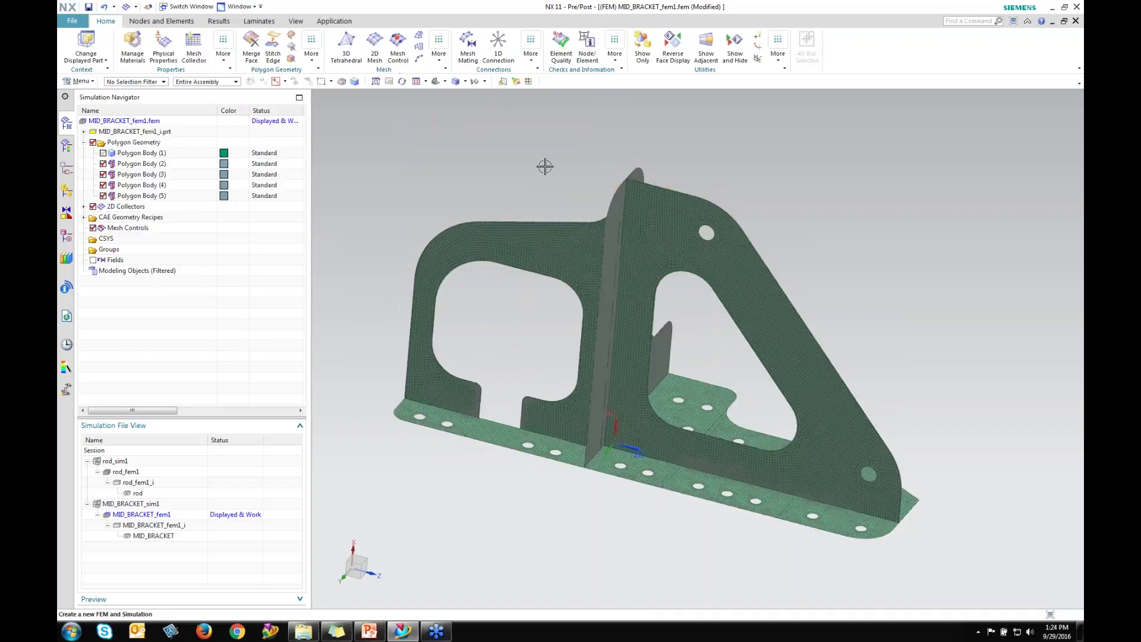
Run an element edge check on the whole bracket mesh and generate element outlines for its free edges
click(618, 57)
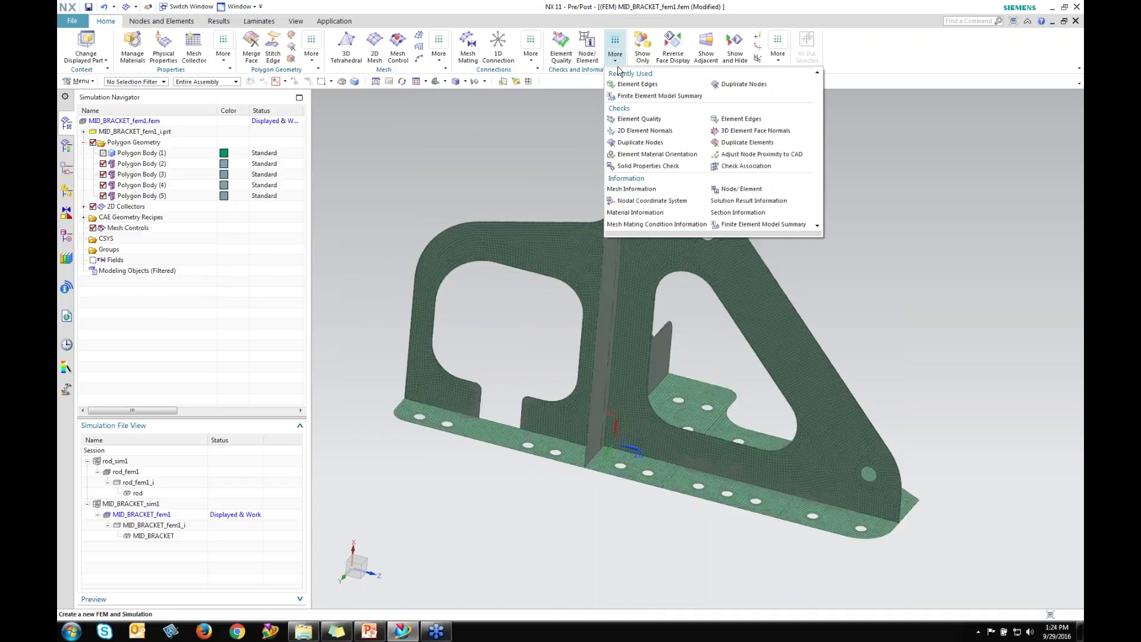
click(638, 97)
drag(943, 152, 348, 590)
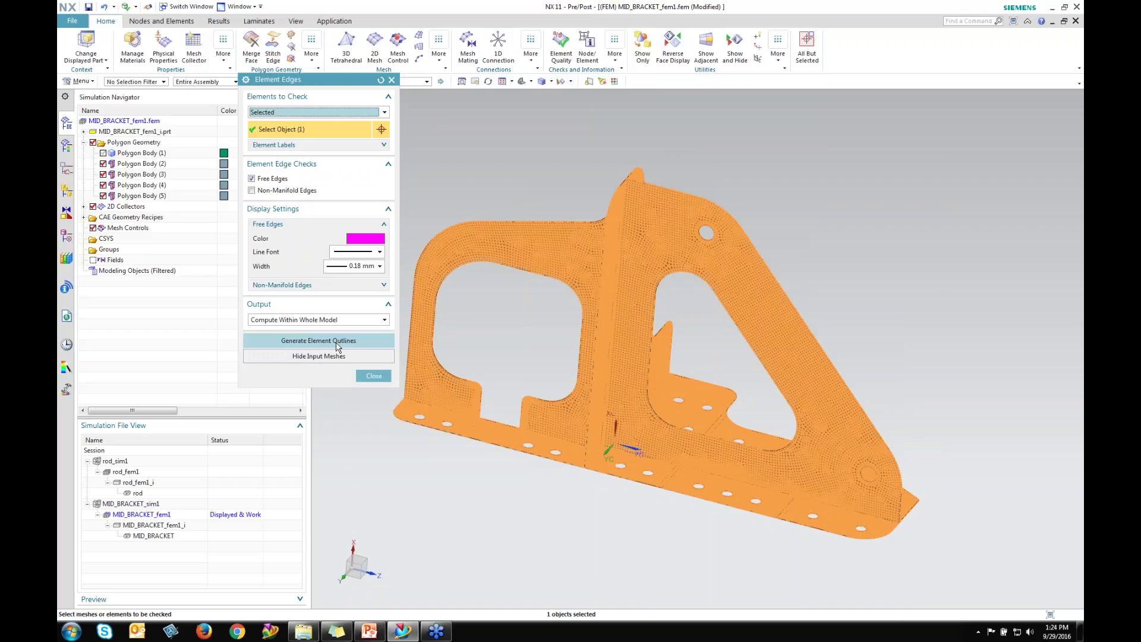
click(336, 347)
click(373, 377)
Examine the free-edge outlines with the 2D collectors and polygon geometry hidden, then show the mesh and geometry again
middle_drag(510, 326, 504, 288)
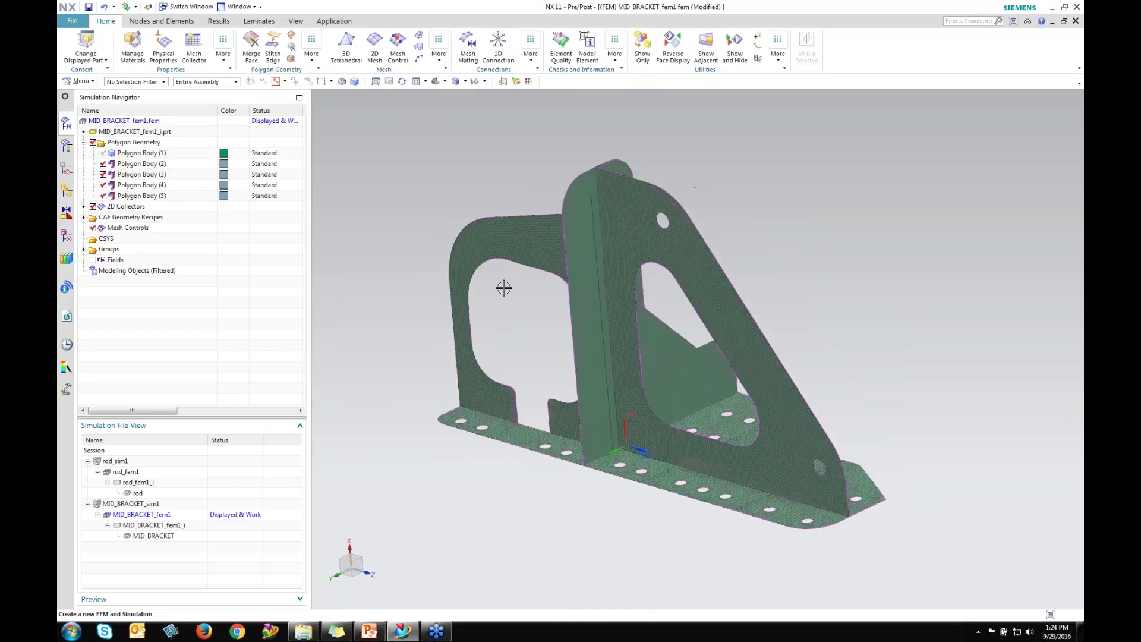
scroll(505, 284, down, 4)
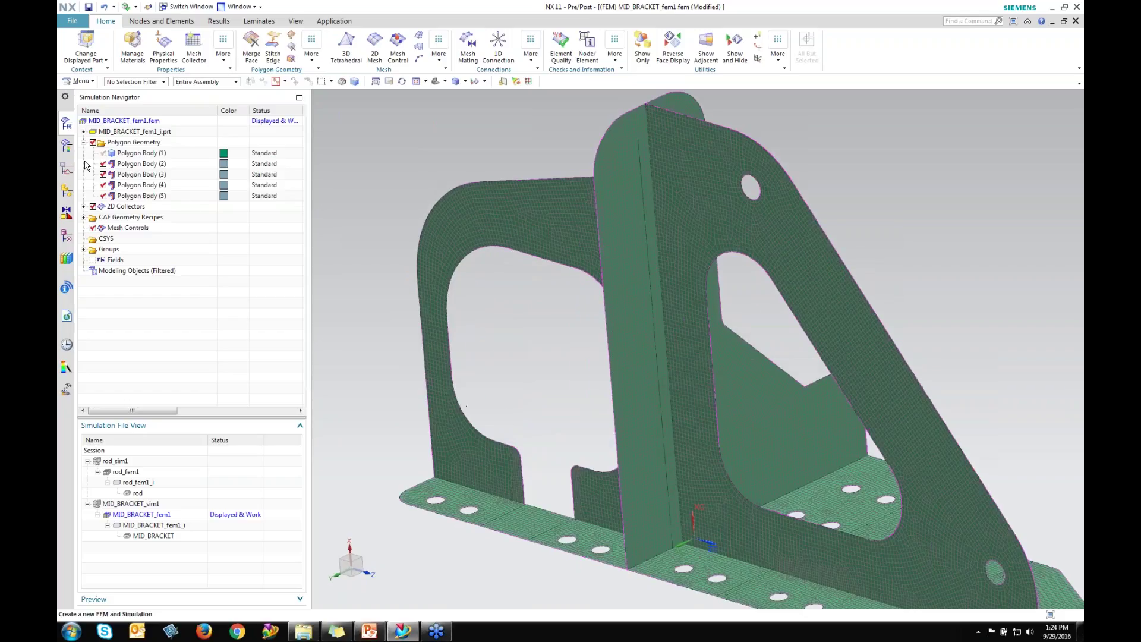
click(93, 206)
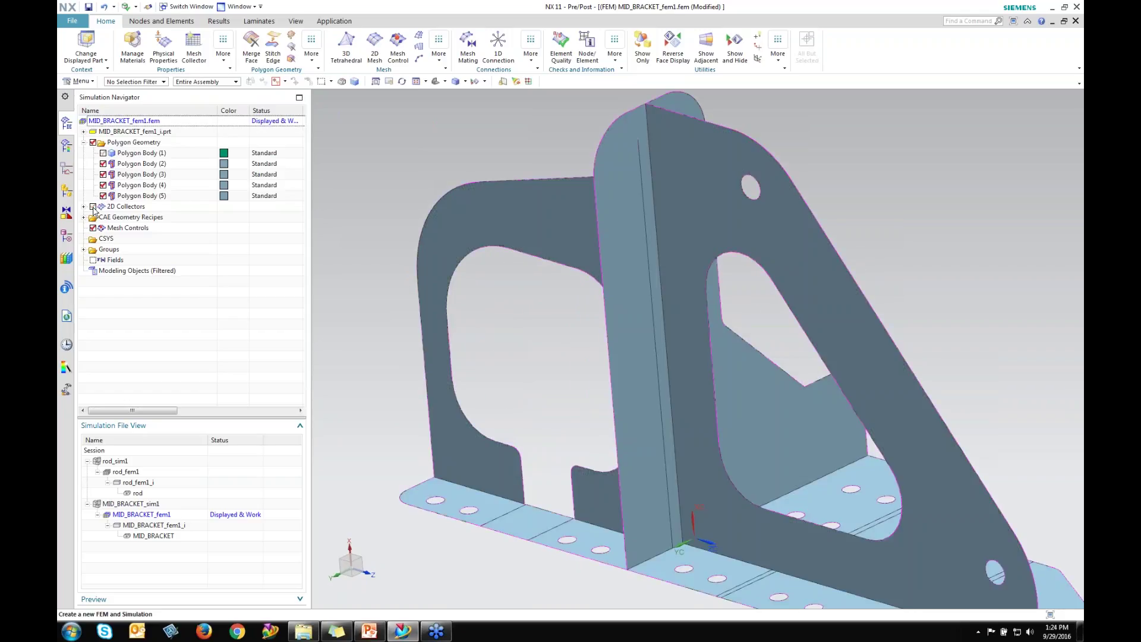
click(93, 143)
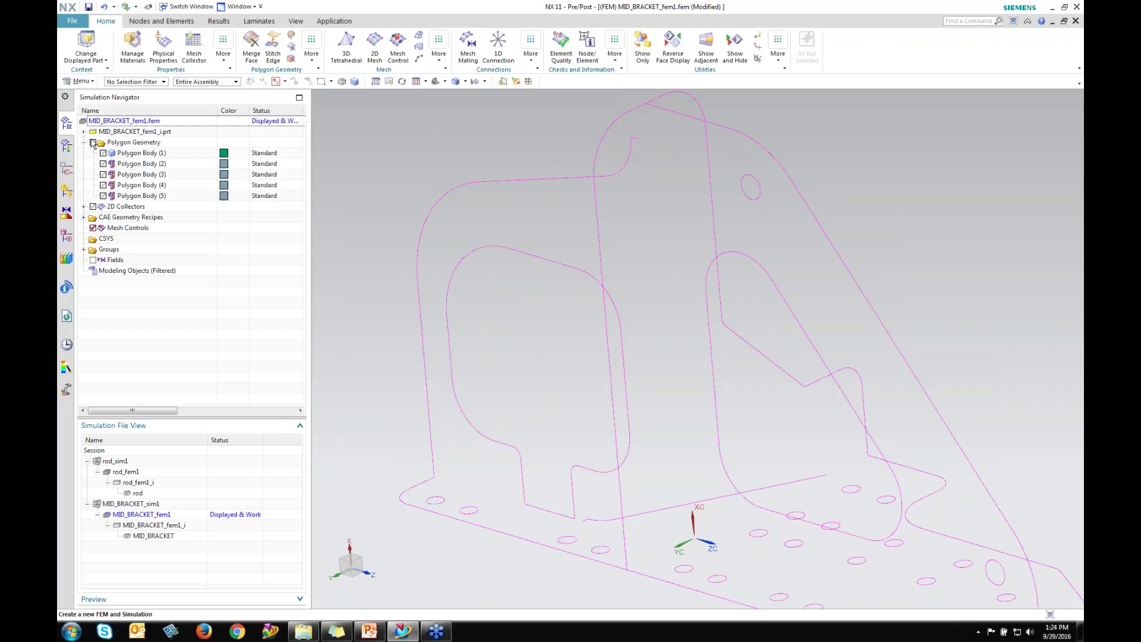
click(93, 143)
click(94, 207)
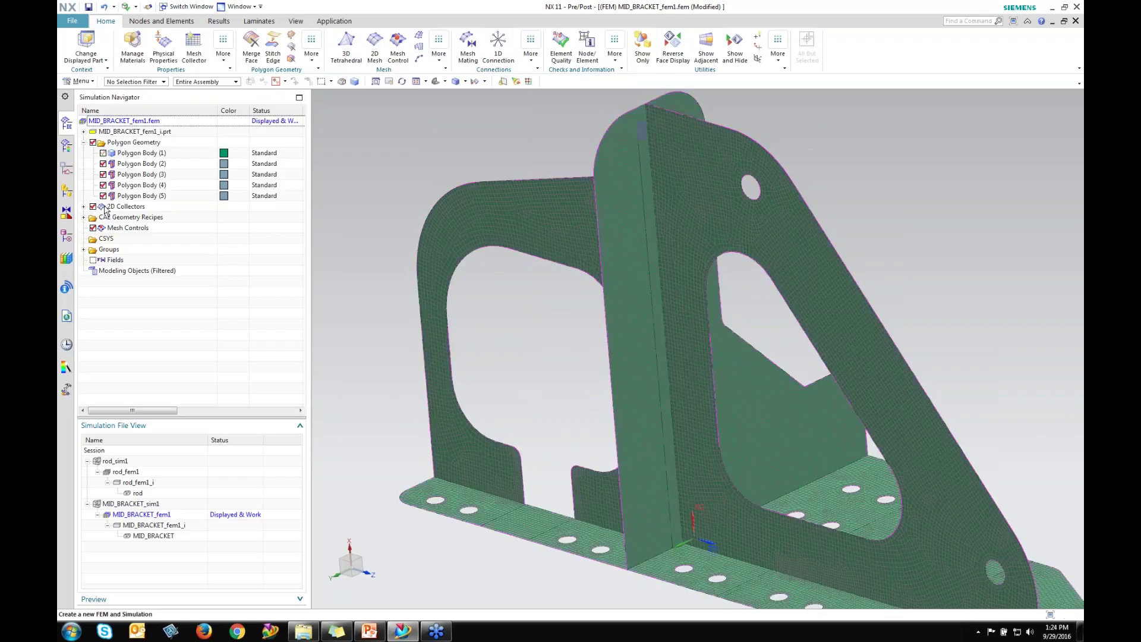
click(611, 309)
middle_drag(547, 370, 517, 368)
scroll(497, 323, up, 4)
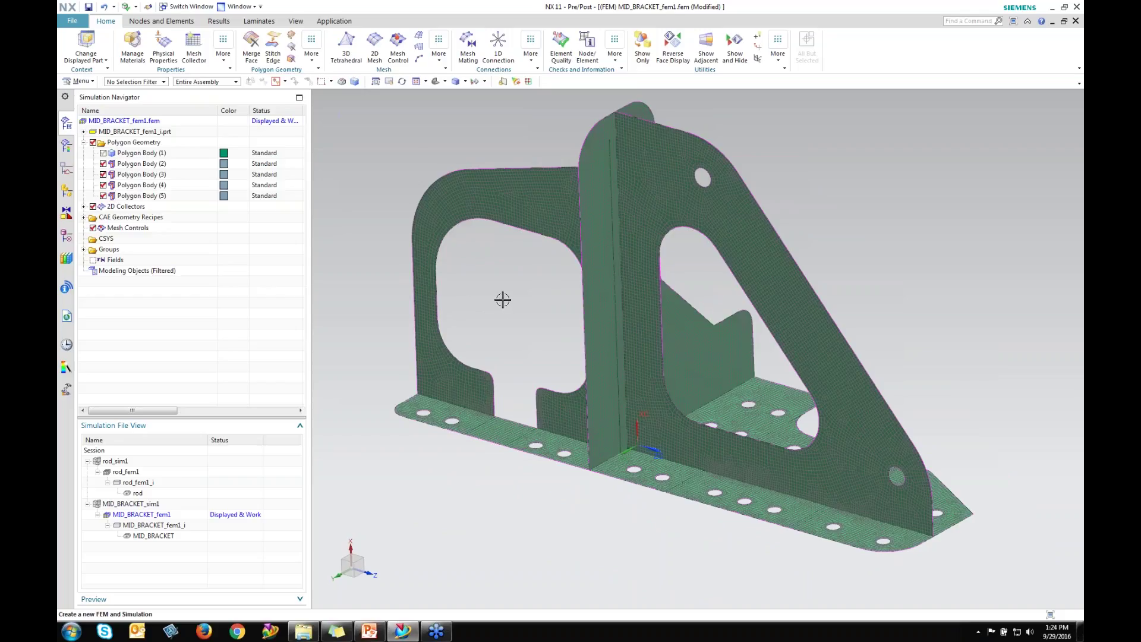
Set the 2d_mesh(1) thickness source to Midsurface, evaluated at every node, in the mesh associated data
click(84, 208)
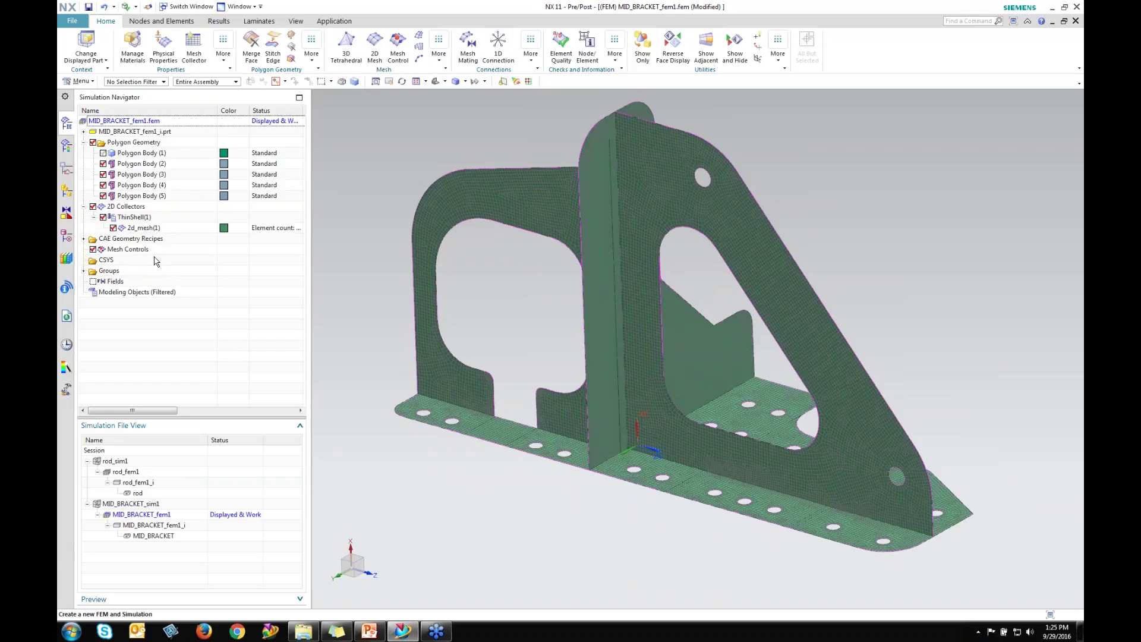
right_click(143, 231)
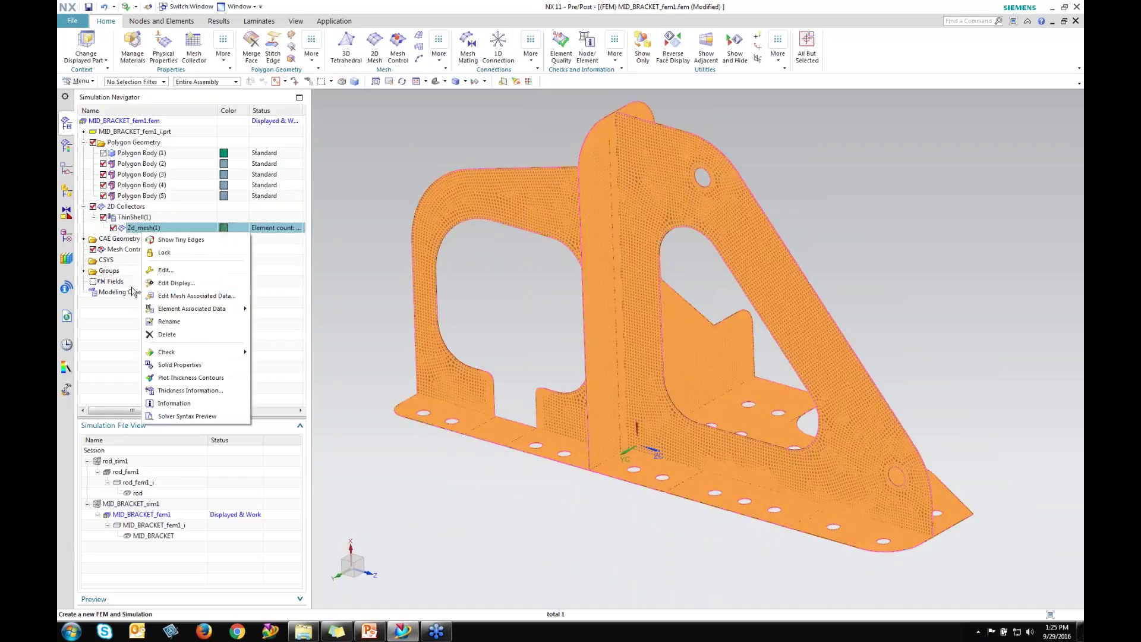
click(187, 296)
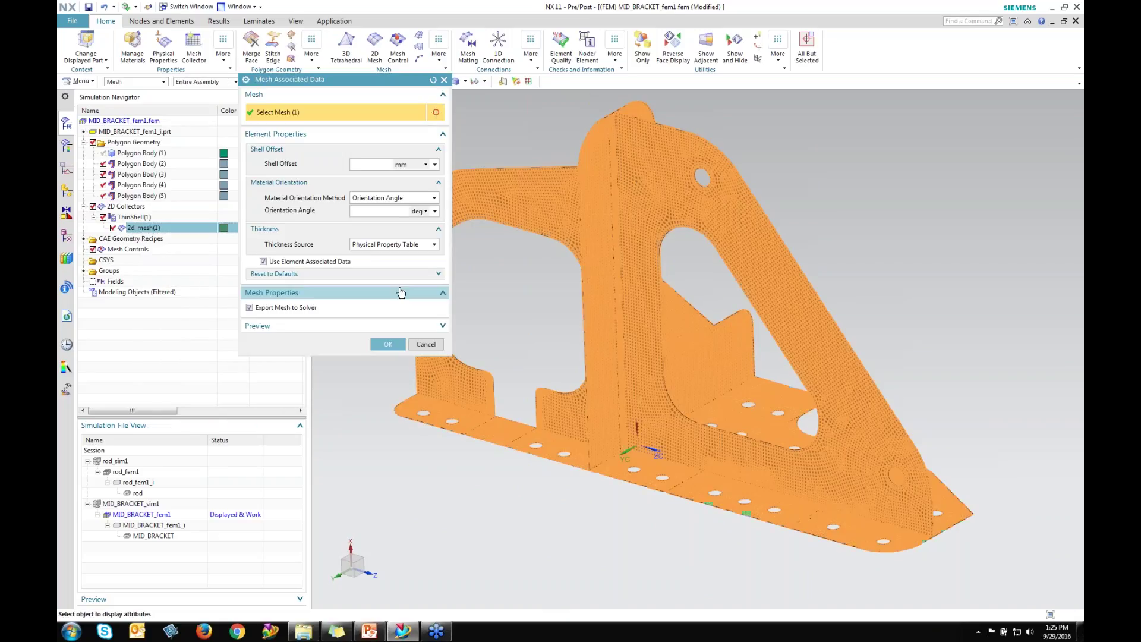
click(434, 245)
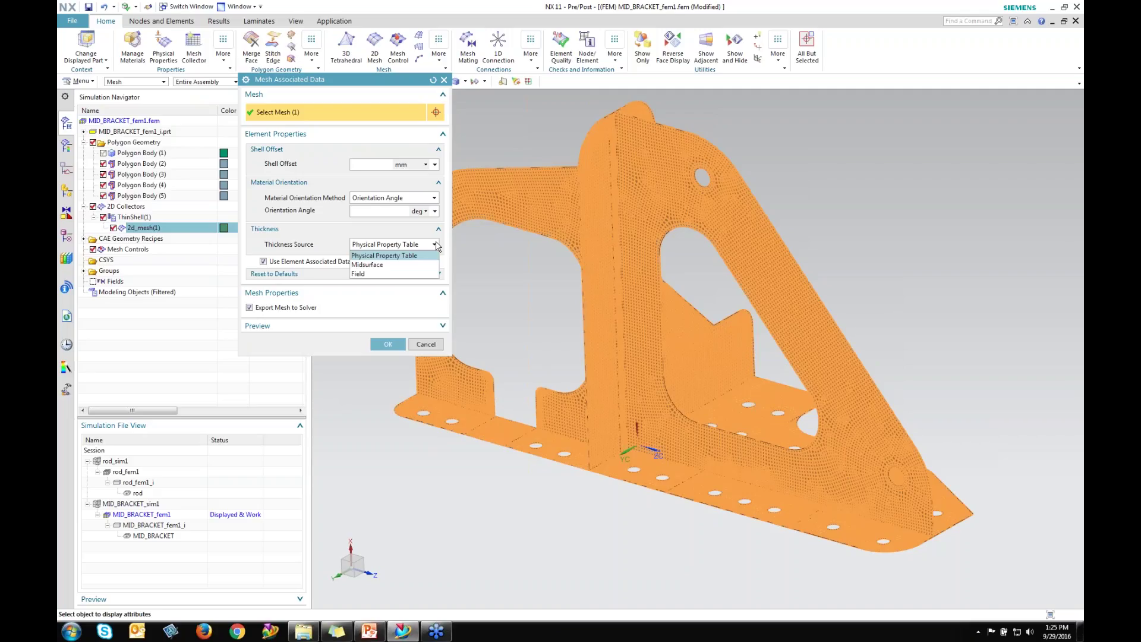
click(387, 265)
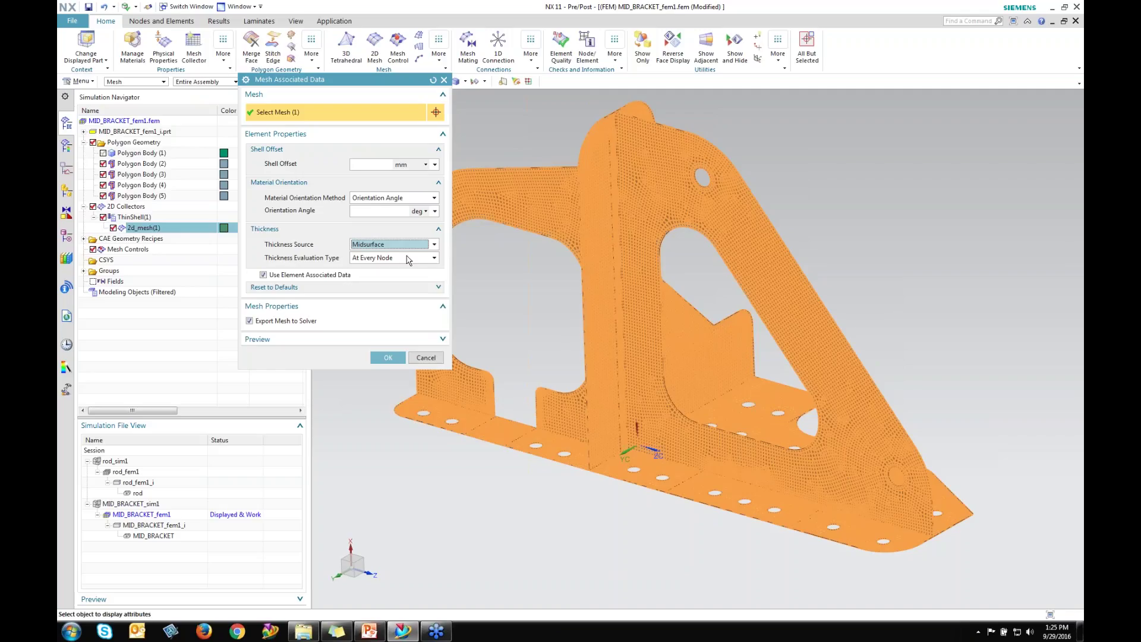
click(433, 258)
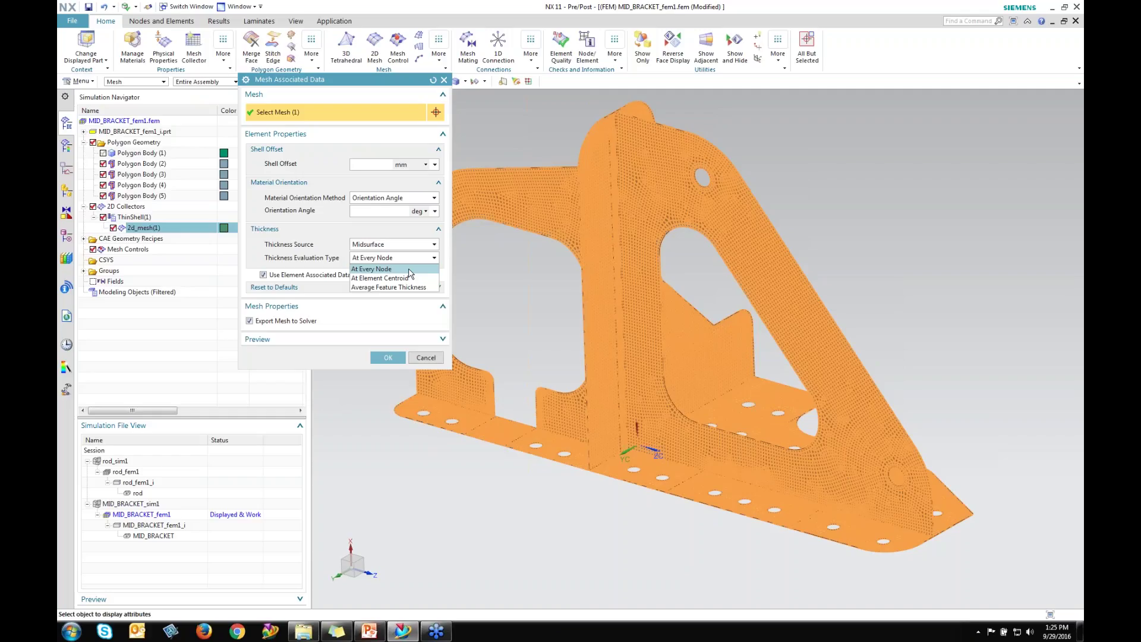
click(410, 271)
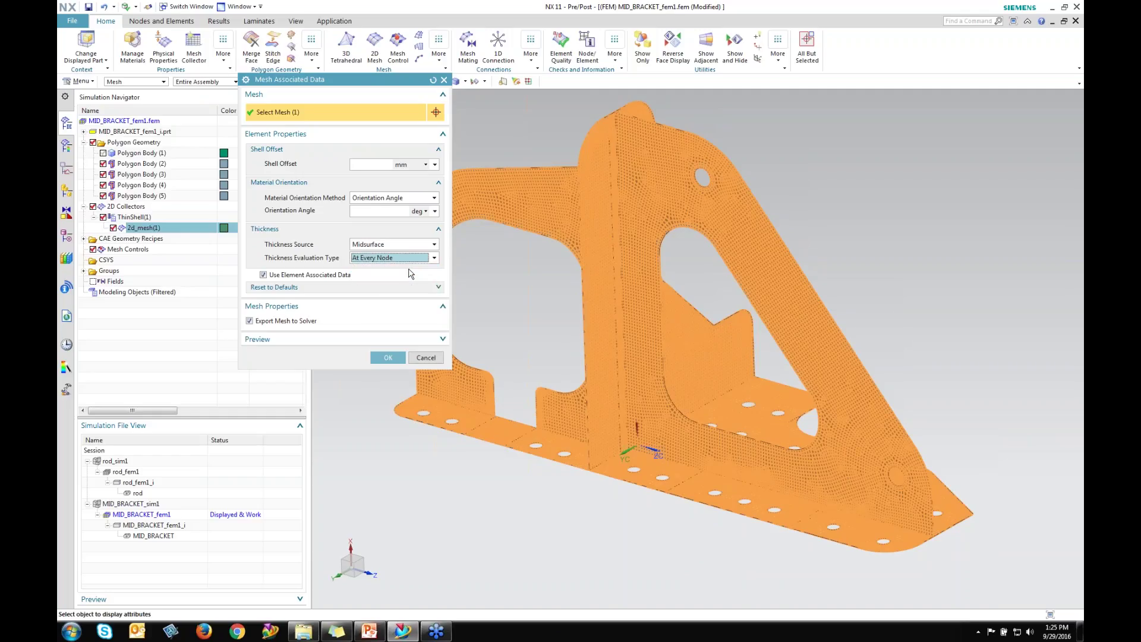
click(387, 359)
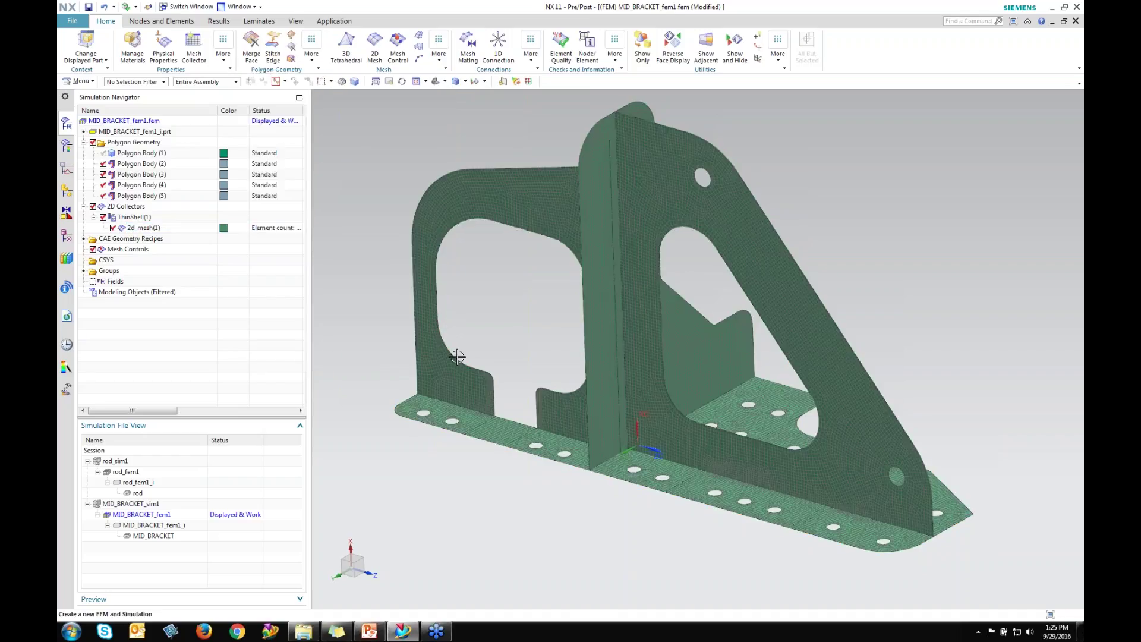
Plot the thickness contours of the ThinShell(1) collector and inspect them across the webs and base flanges
middle_drag(458, 356, 453, 337)
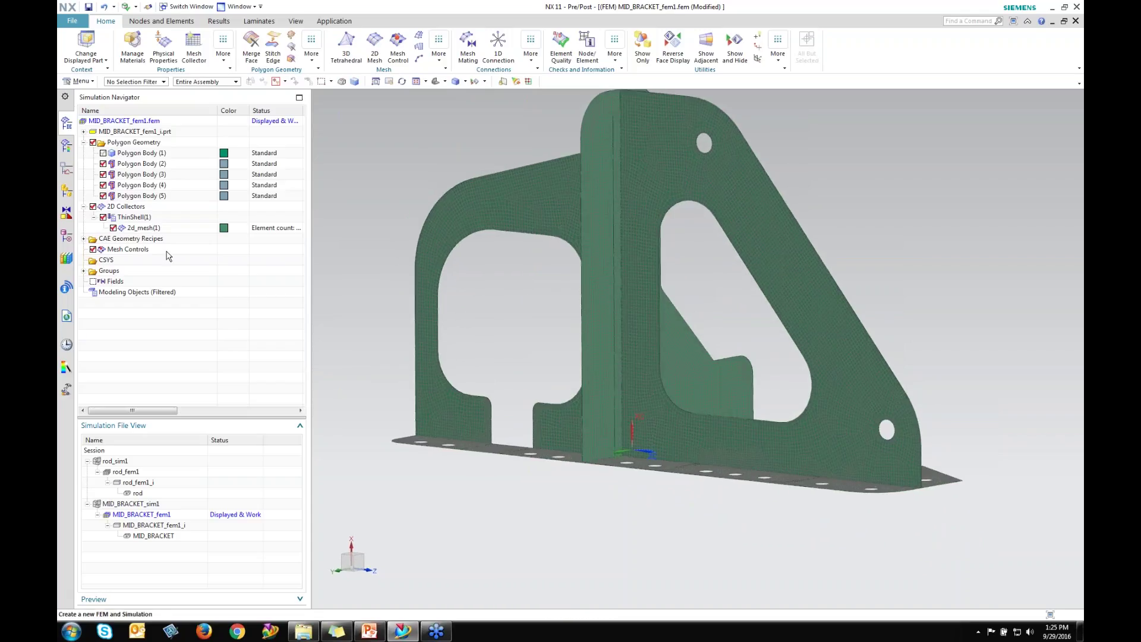
right_click(154, 230)
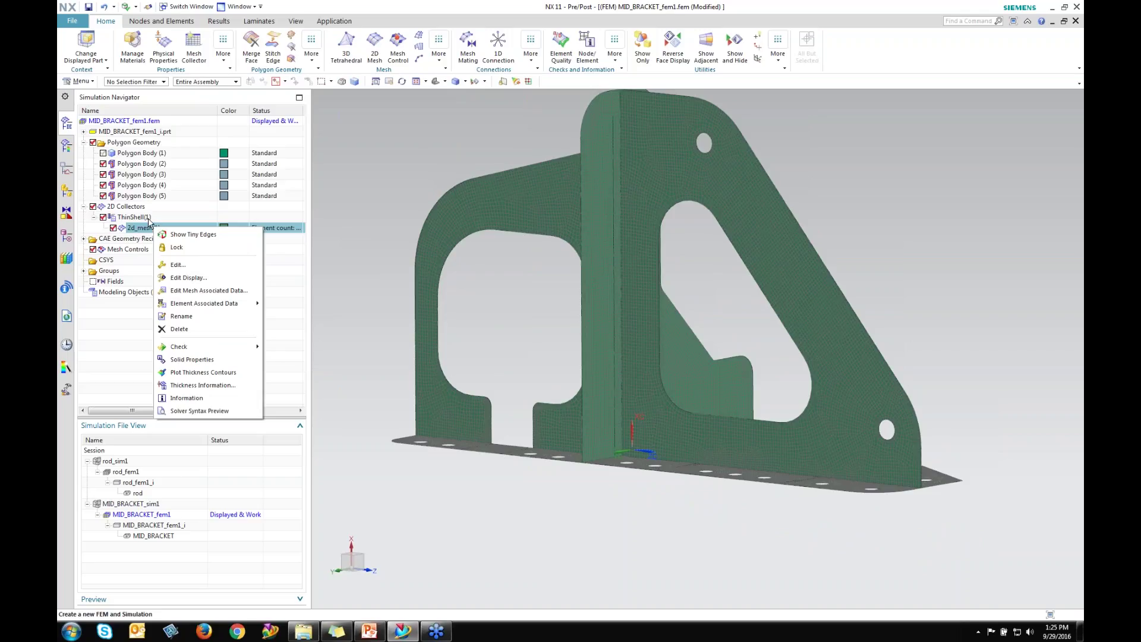
key(Escape)
right_click(146, 223)
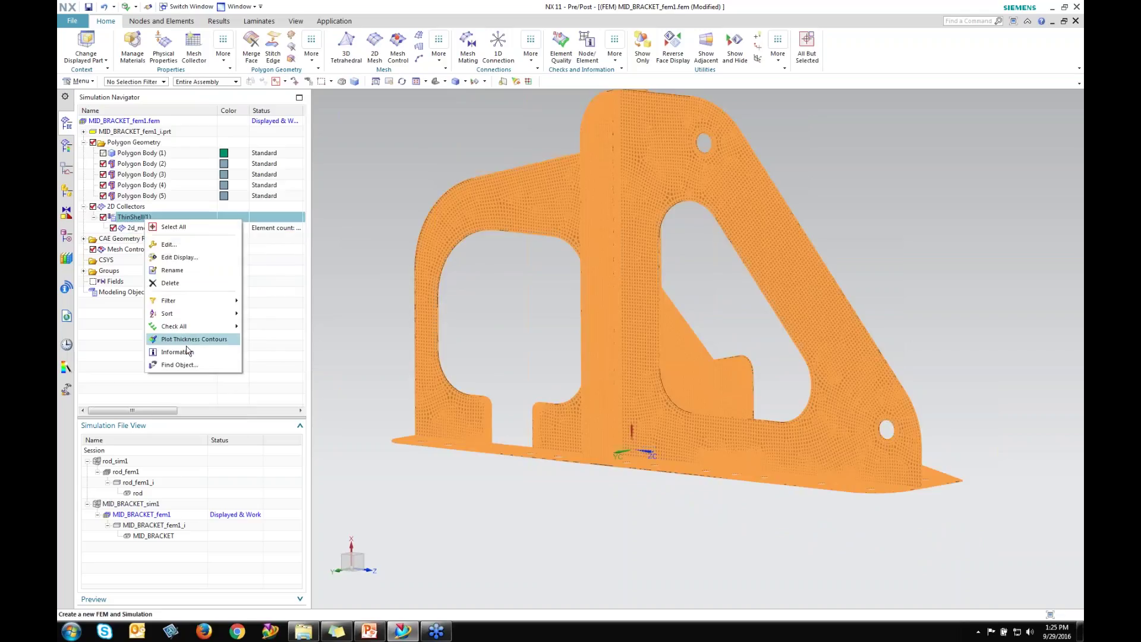
key(Escape)
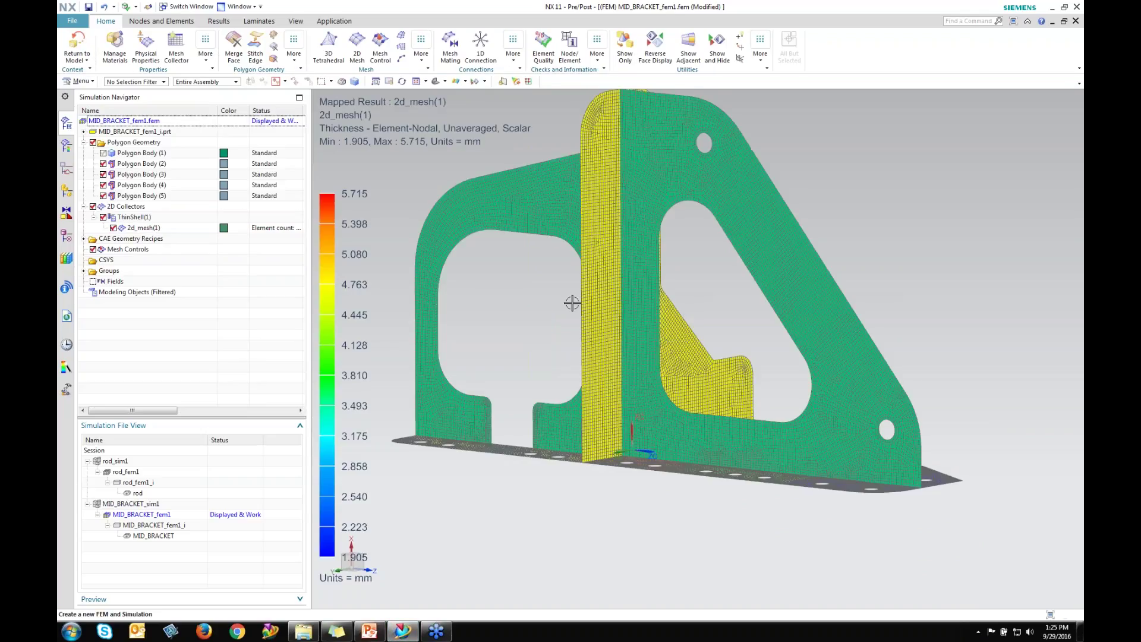
mouse_move(571, 328)
middle_down()
mouse_move(597, 333)
mouse_move(559, 328)
mouse_move(575, 325)
middle_up()
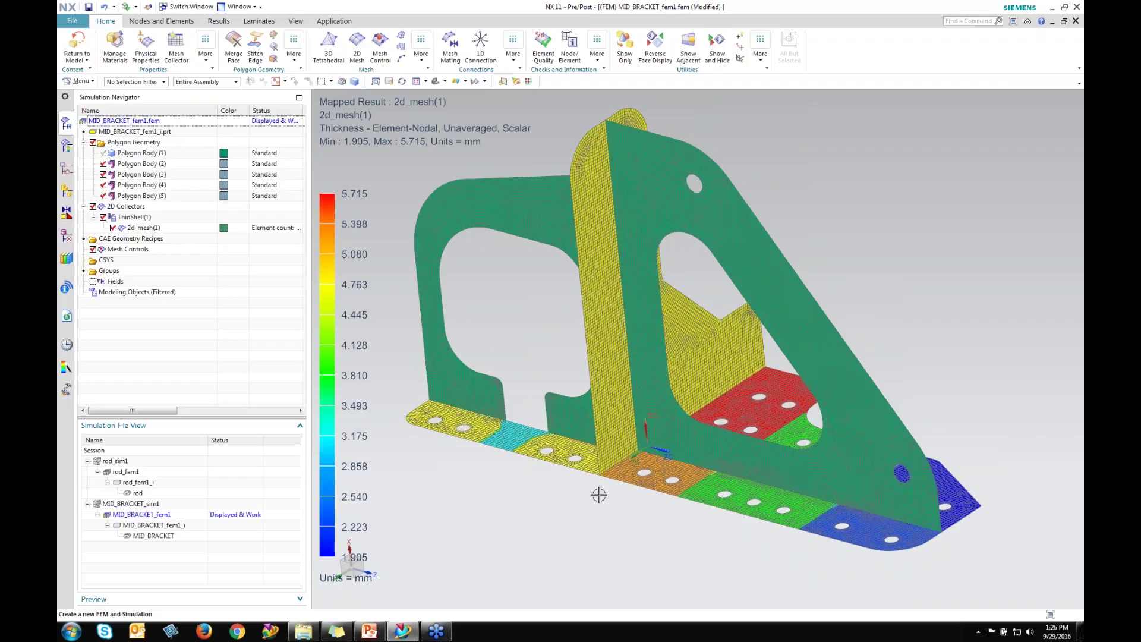
Display MID_BRACKET_sim1 and start a fixed constraint on the hole edges along the narrow side of the bracket's base
double_click(149, 506)
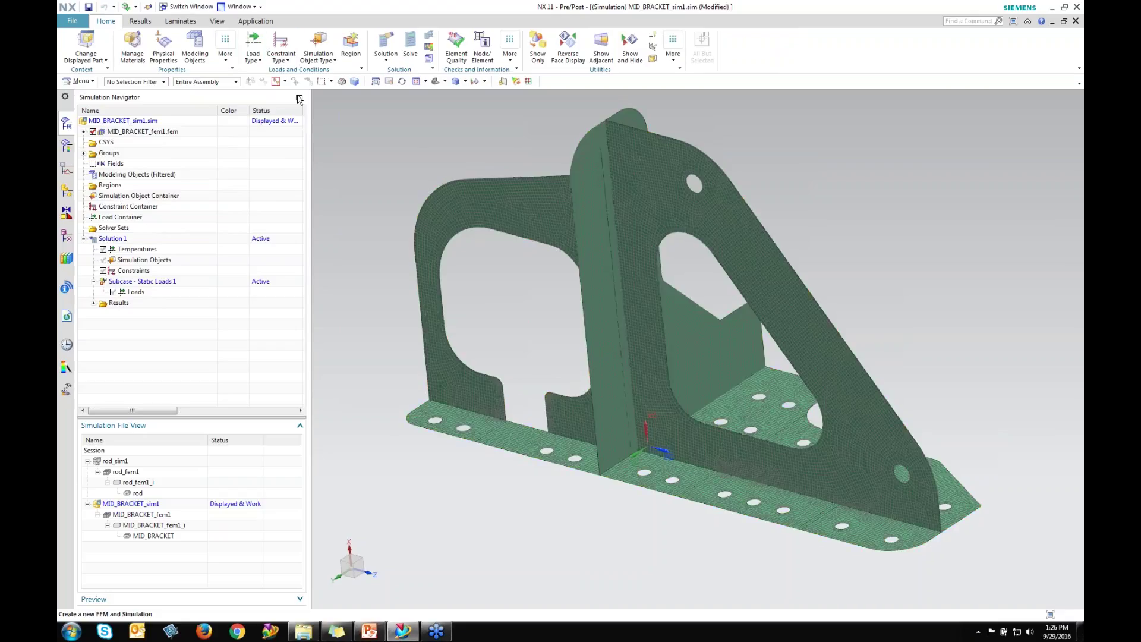
click(286, 58)
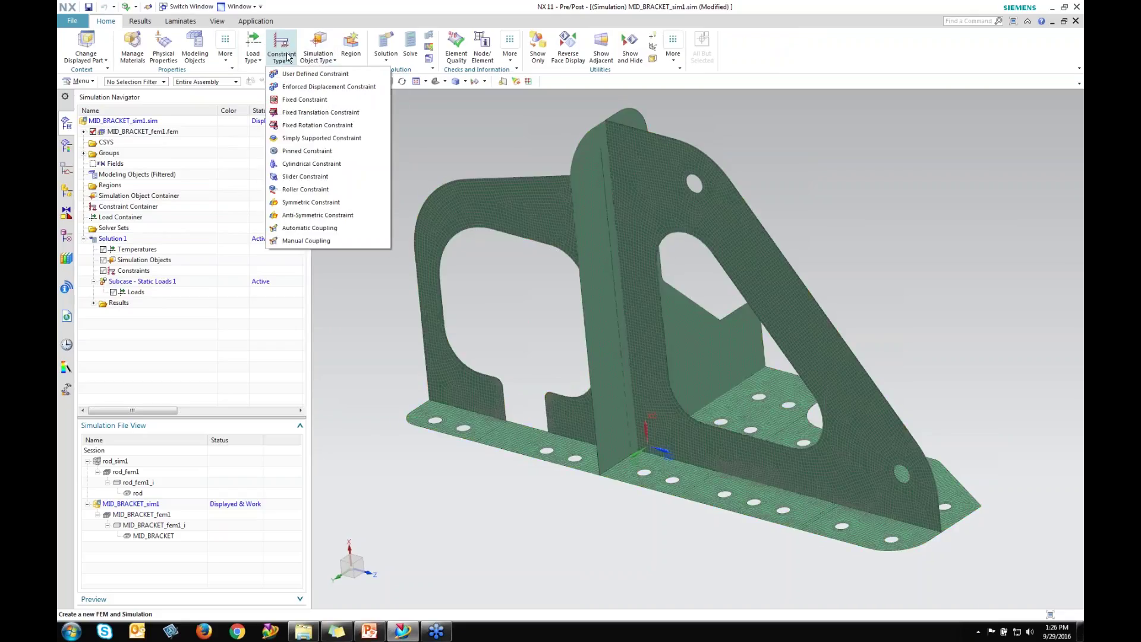
click(304, 100)
middle_drag(564, 381, 666, 446)
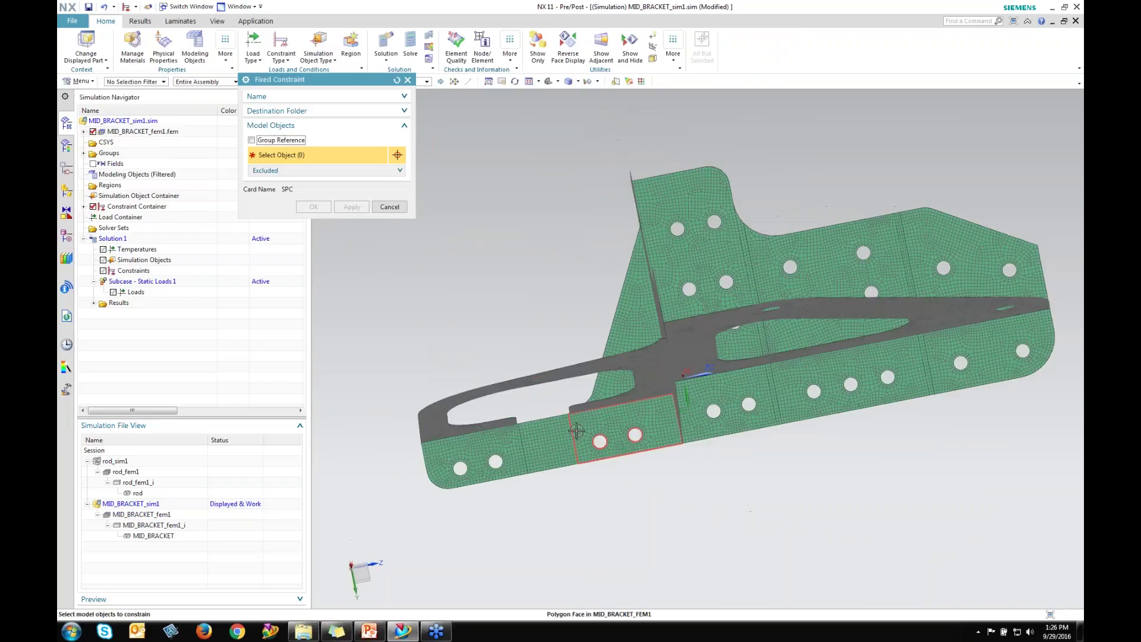
click(666, 446)
click(636, 437)
click(496, 461)
click(460, 469)
click(715, 412)
click(749, 405)
click(814, 392)
click(851, 384)
click(888, 377)
click(961, 363)
click(1022, 350)
Add all the hole edges on the wide side of the bracket's base to the fixed constraint selection
click(1009, 271)
click(943, 268)
click(863, 252)
click(872, 291)
click(789, 264)
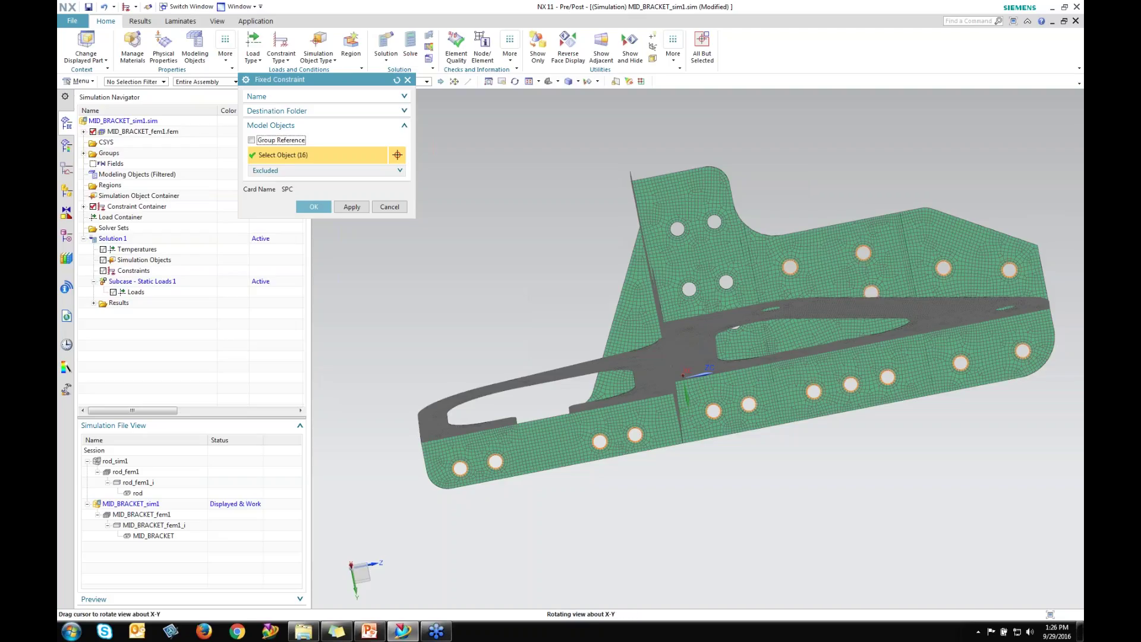
middle_drag(818, 250, 792, 266)
click(731, 278)
click(693, 283)
click(686, 242)
click(724, 236)
click(711, 174)
click(673, 181)
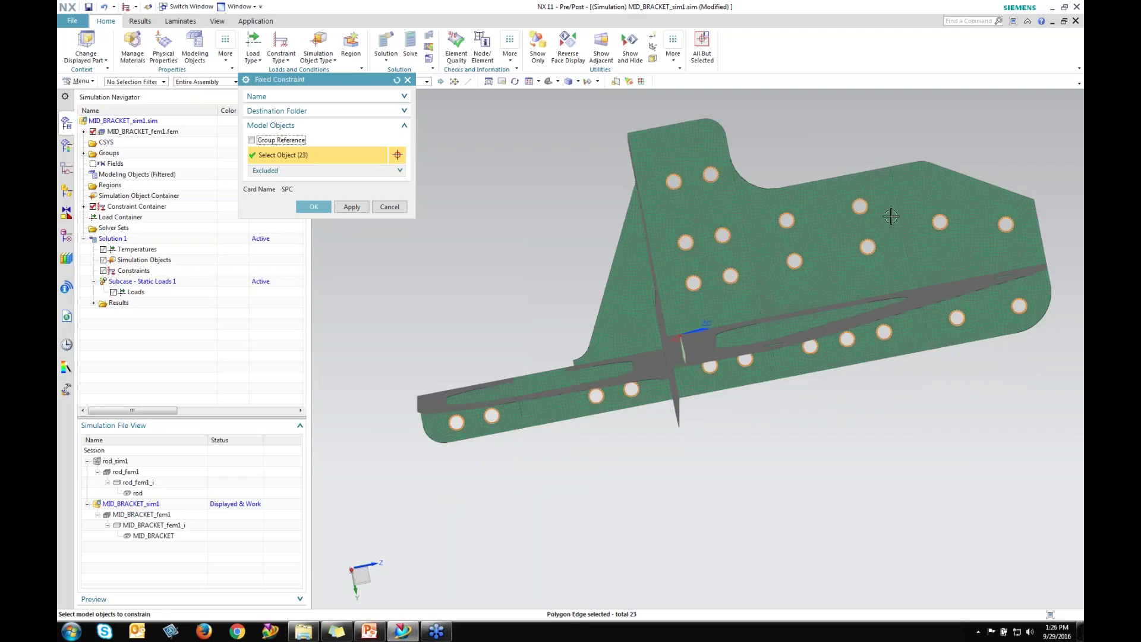
drag(307, 82, 328, 157)
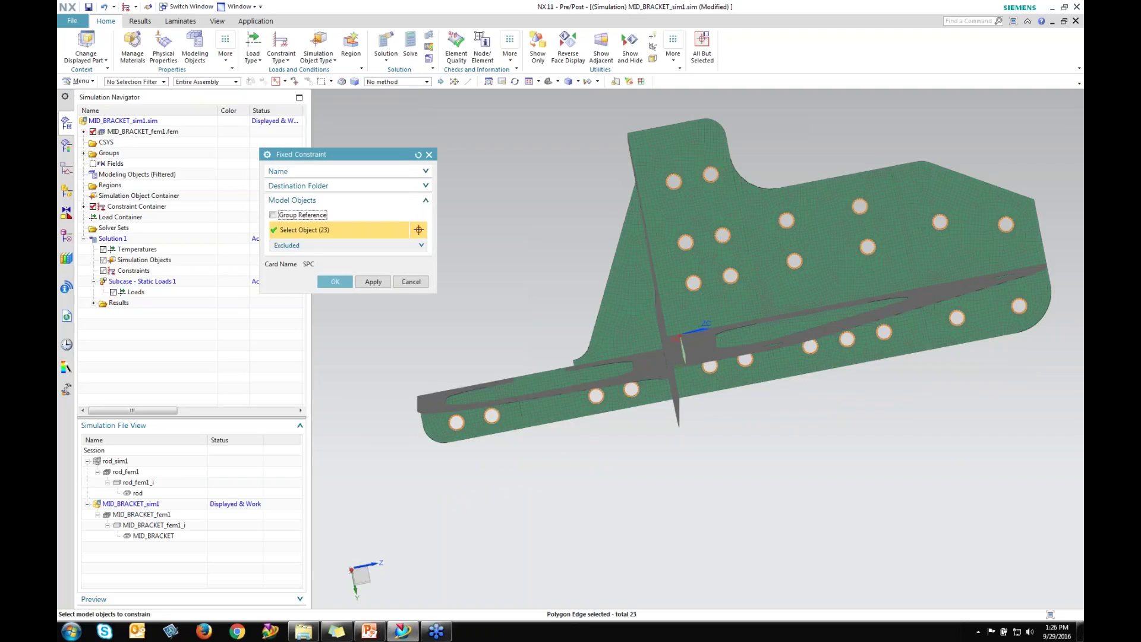
click(409, 83)
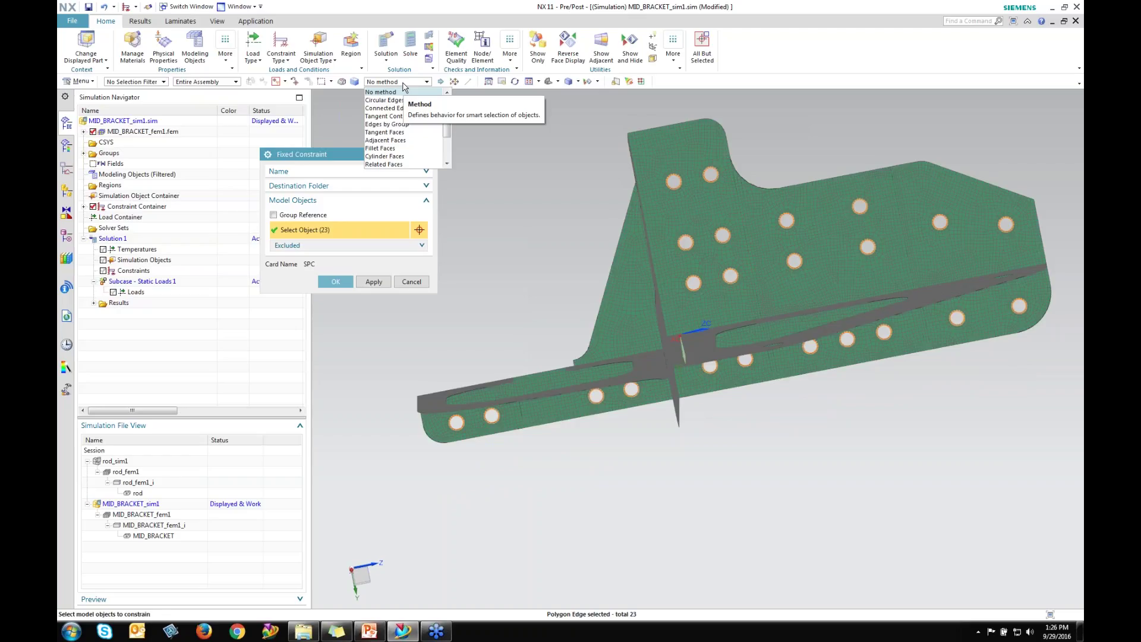
click(334, 162)
click(159, 82)
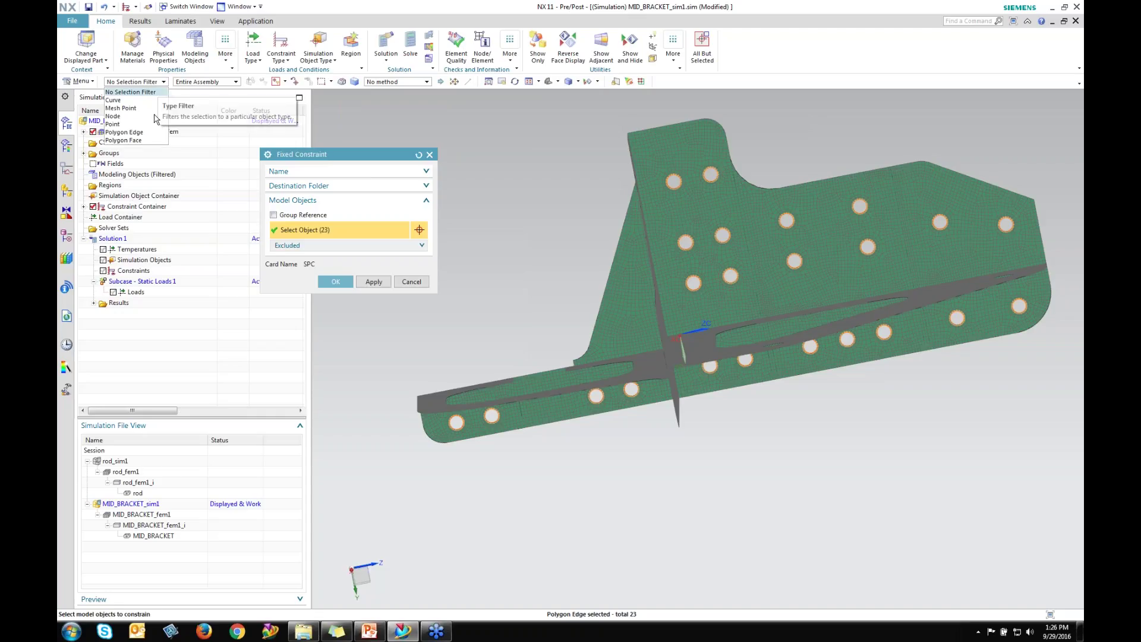
Finish the fixed constraint on the selected base hole edges and apply a magnitude-and-direction force along the Z axis to the two web holes
click(328, 158)
click(334, 282)
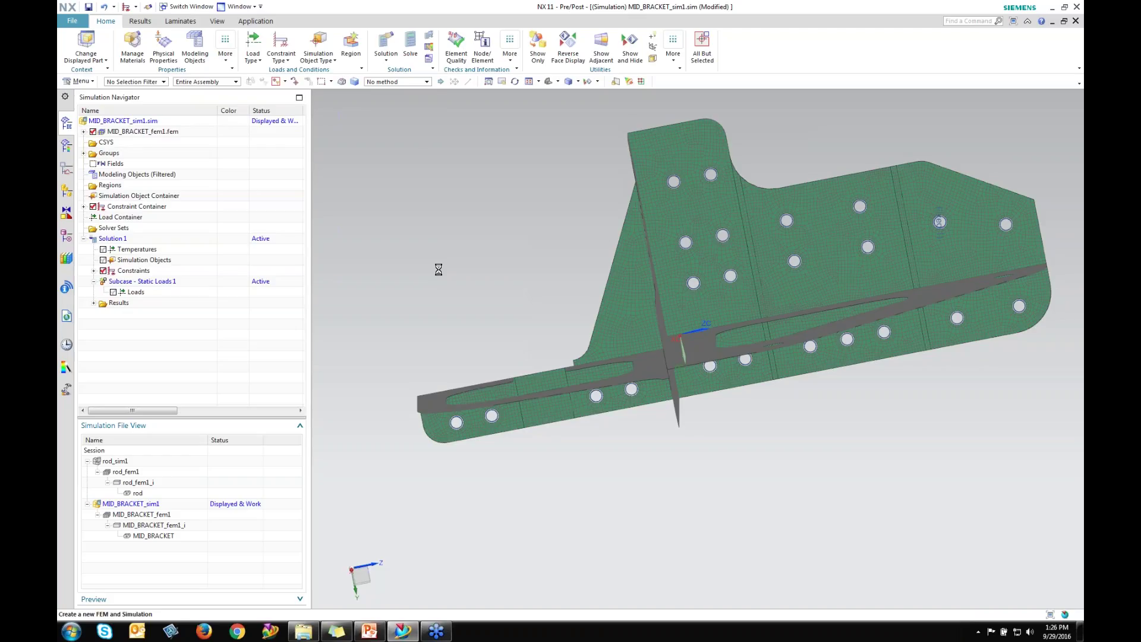
middle_drag(438, 269, 793, 297)
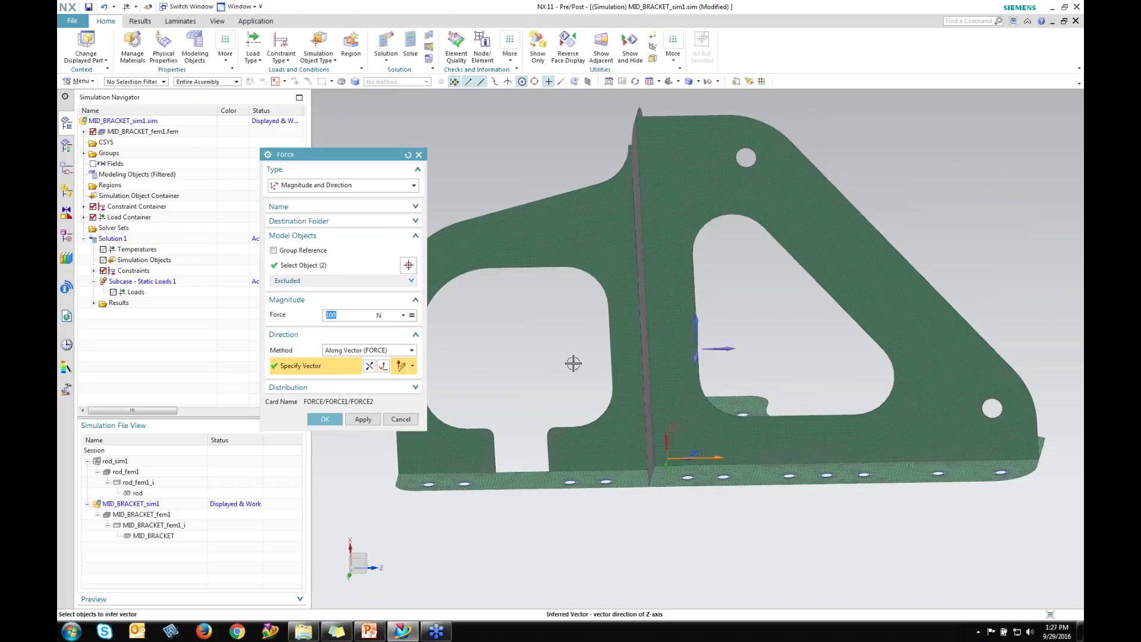
click(319, 418)
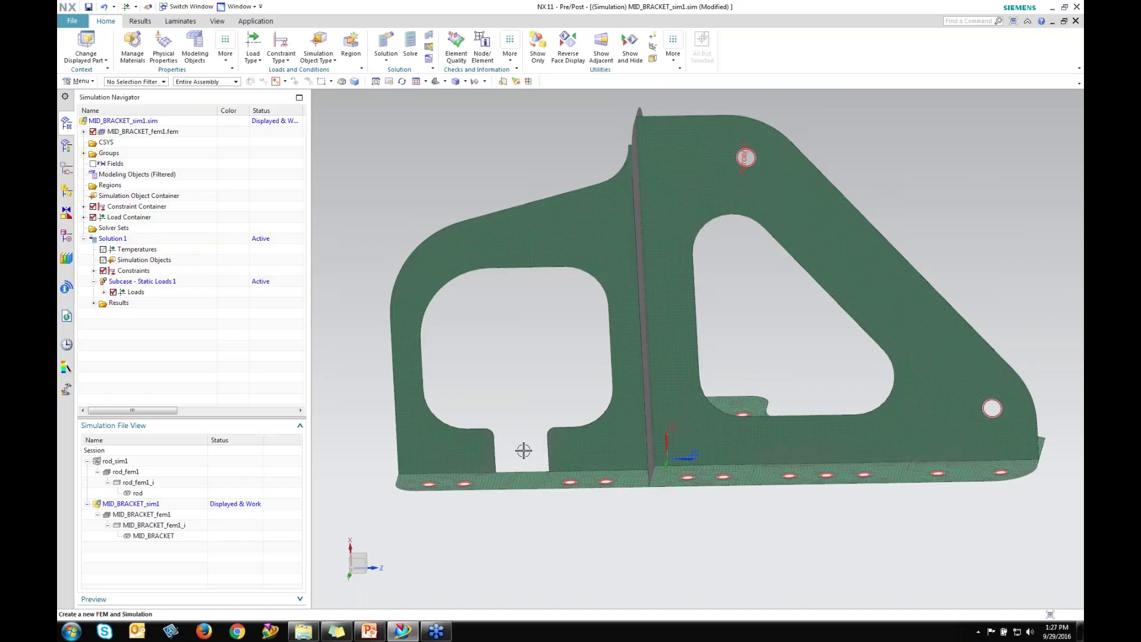
Edit the boundary condition display of Force(1) and check the force symbols on the web holes
click(84, 217)
right_click(119, 229)
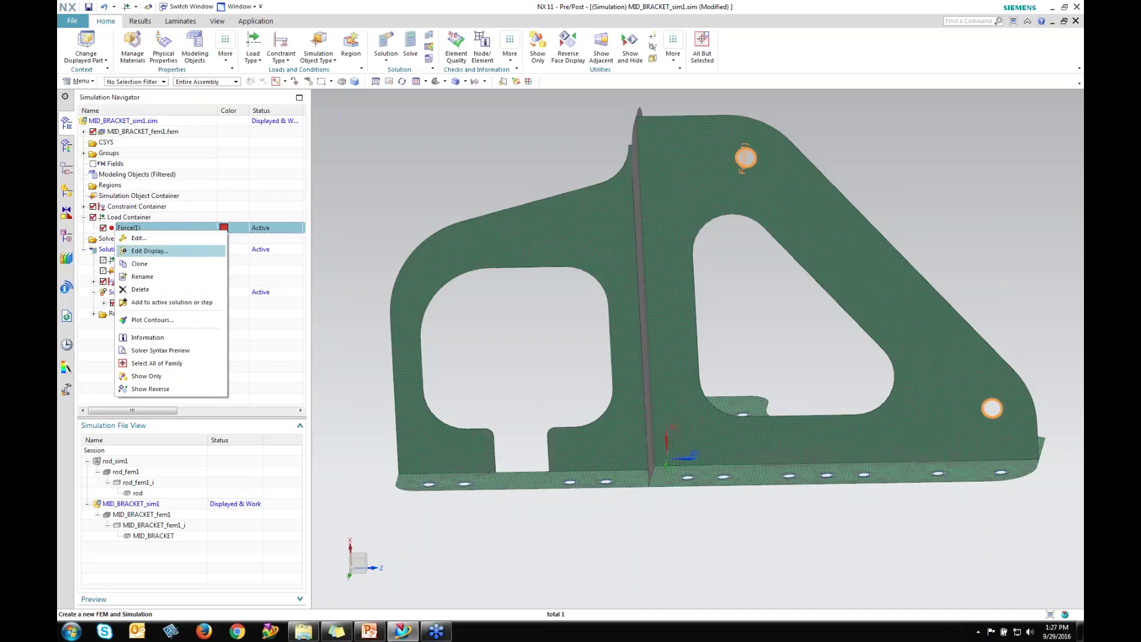
click(143, 250)
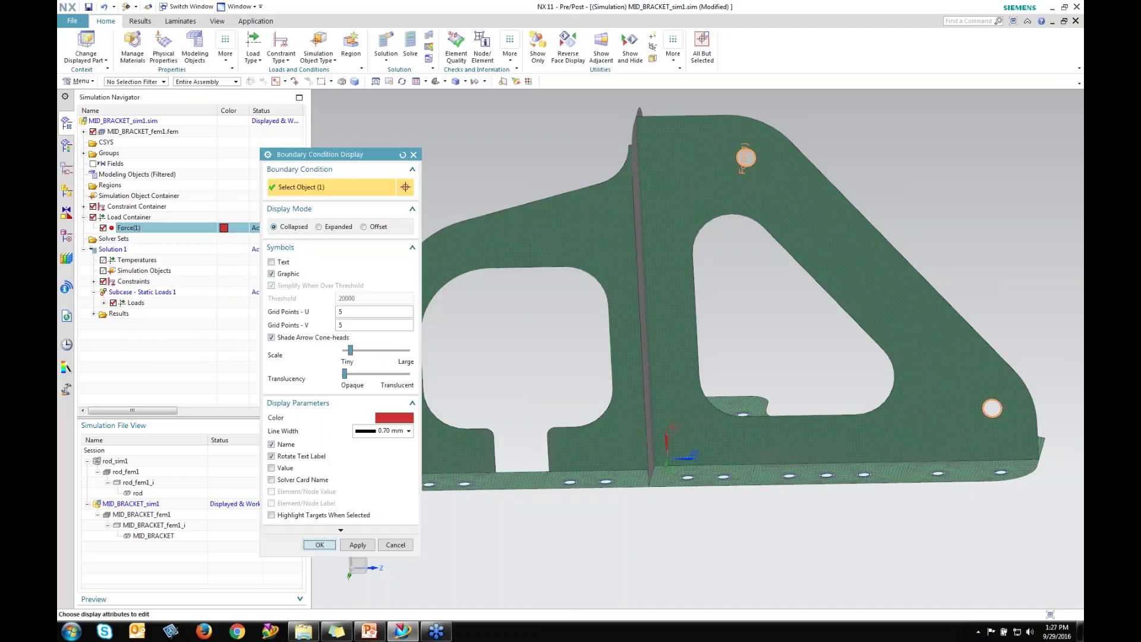
click(319, 545)
middle_drag(688, 176, 863, 499)
middle_drag(760, 353, 754, 289)
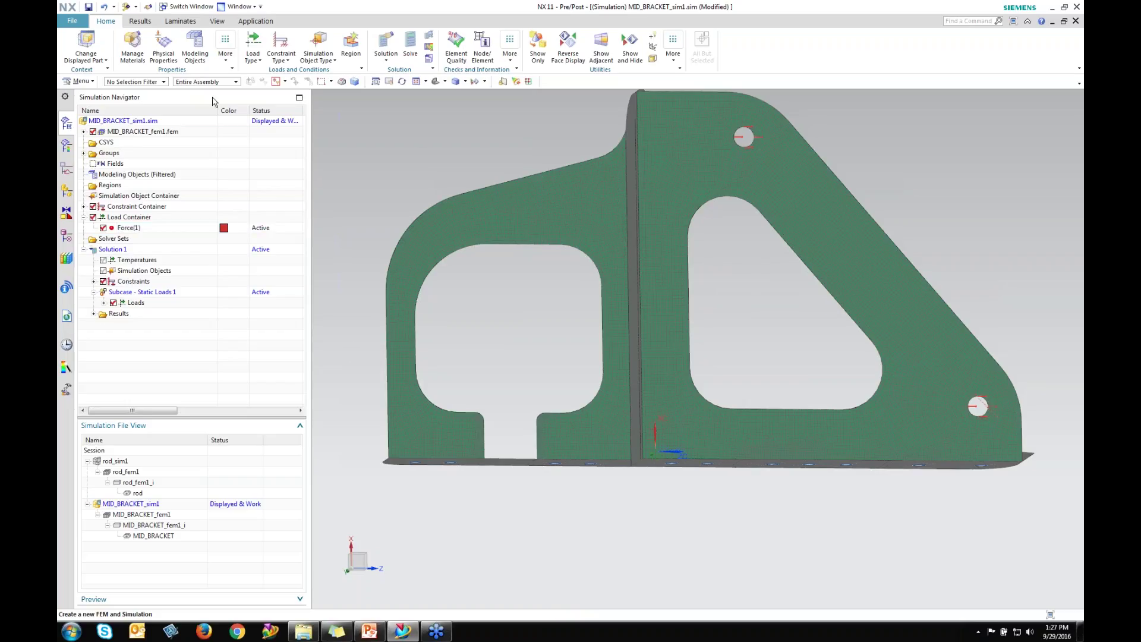
Solve Solution 1 of MID_BRACKET_sim1 and close the job monitor and solver information once the job completes
click(408, 46)
click(357, 281)
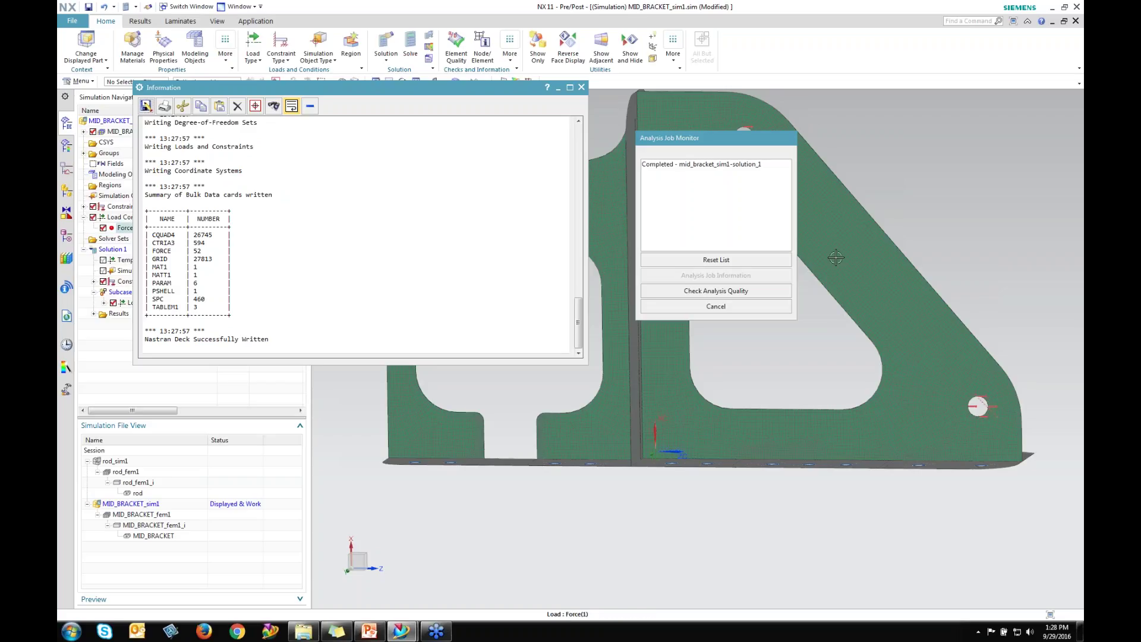
click(773, 307)
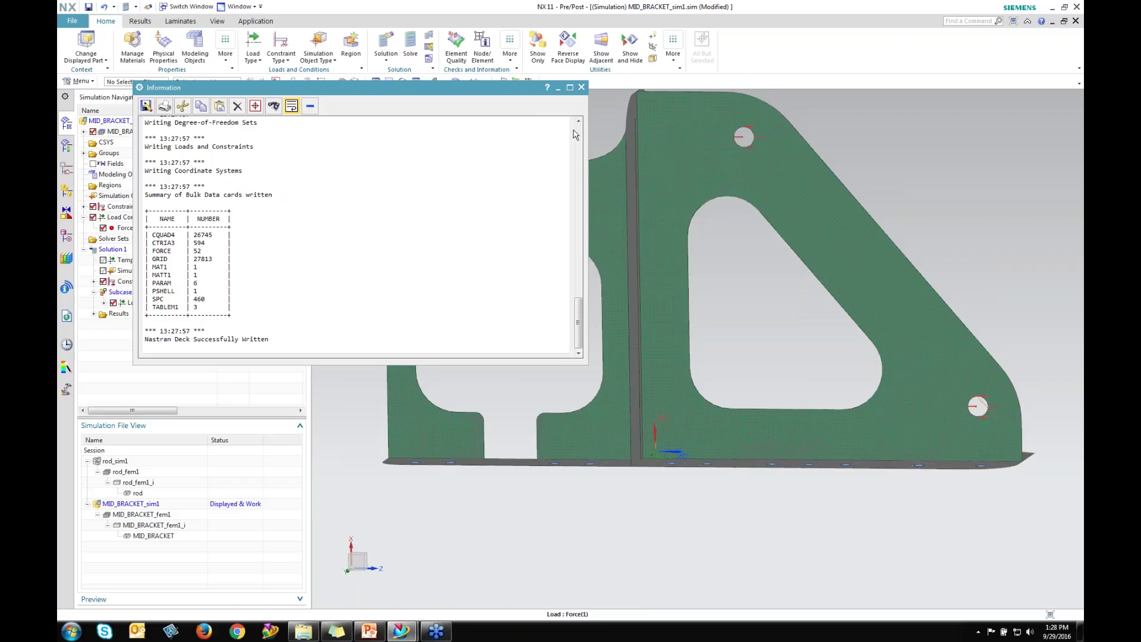
click(581, 86)
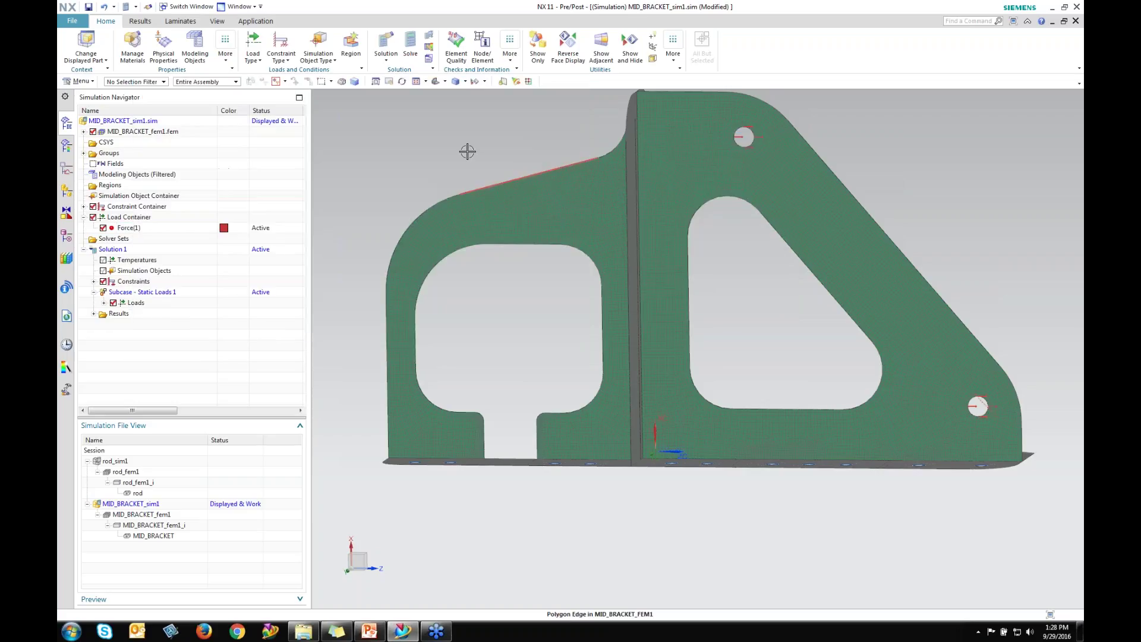
Load the MID_BRACKET_sim1 Solution 1 results and plot the Von-Mises element-nodal stress
click(72, 150)
scroll(178, 238, up, 3)
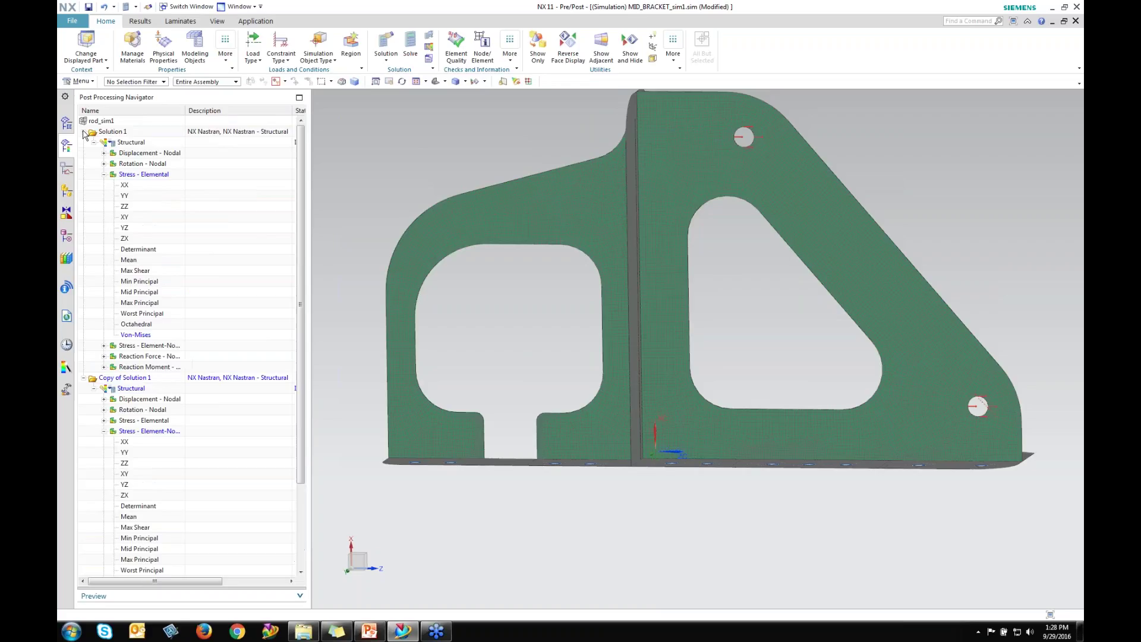
click(84, 131)
click(83, 142)
double_click(122, 176)
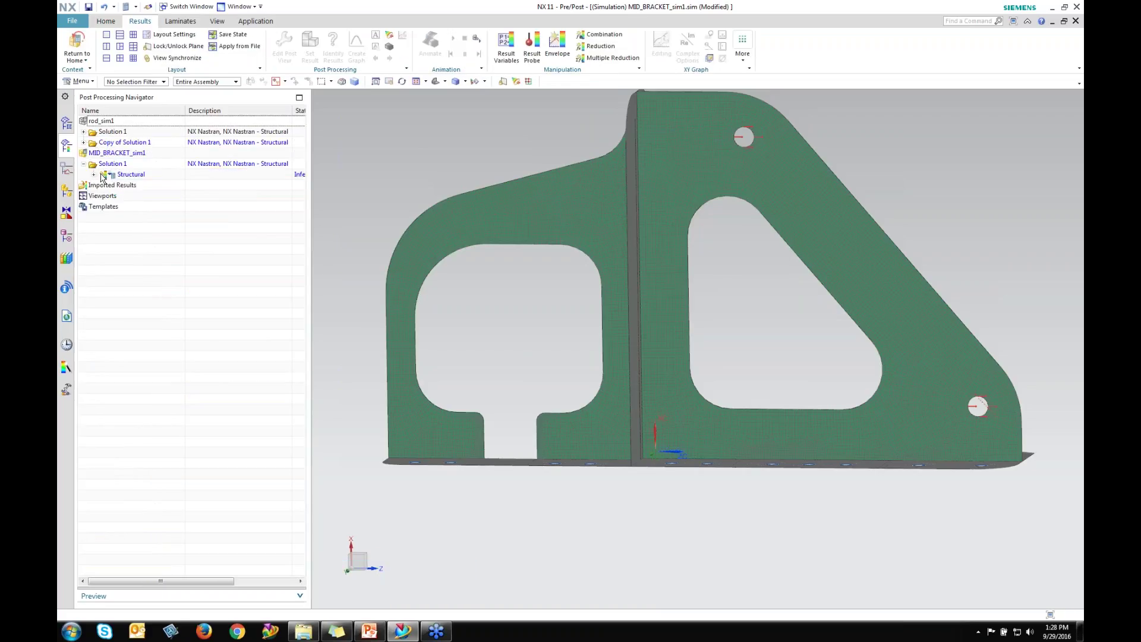
click(93, 174)
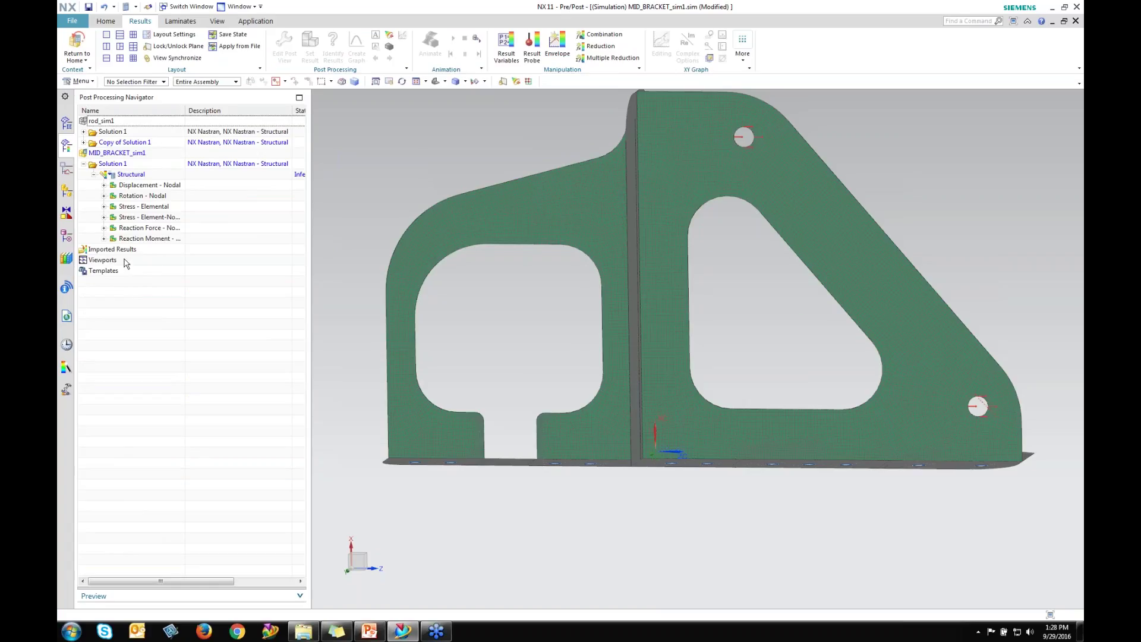
click(104, 217)
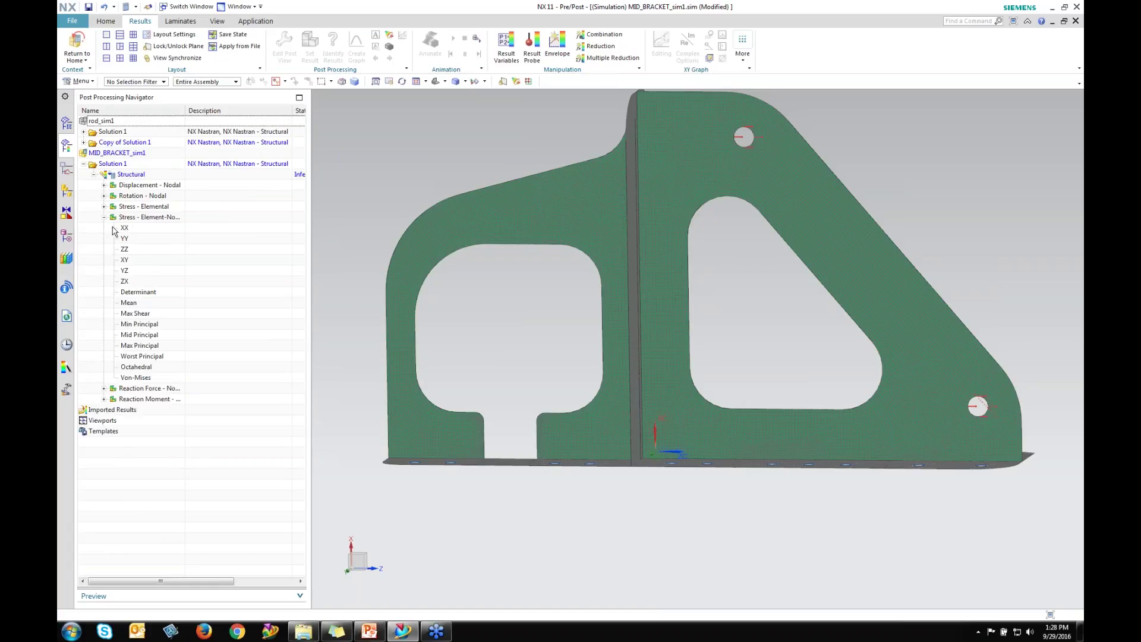
double_click(132, 376)
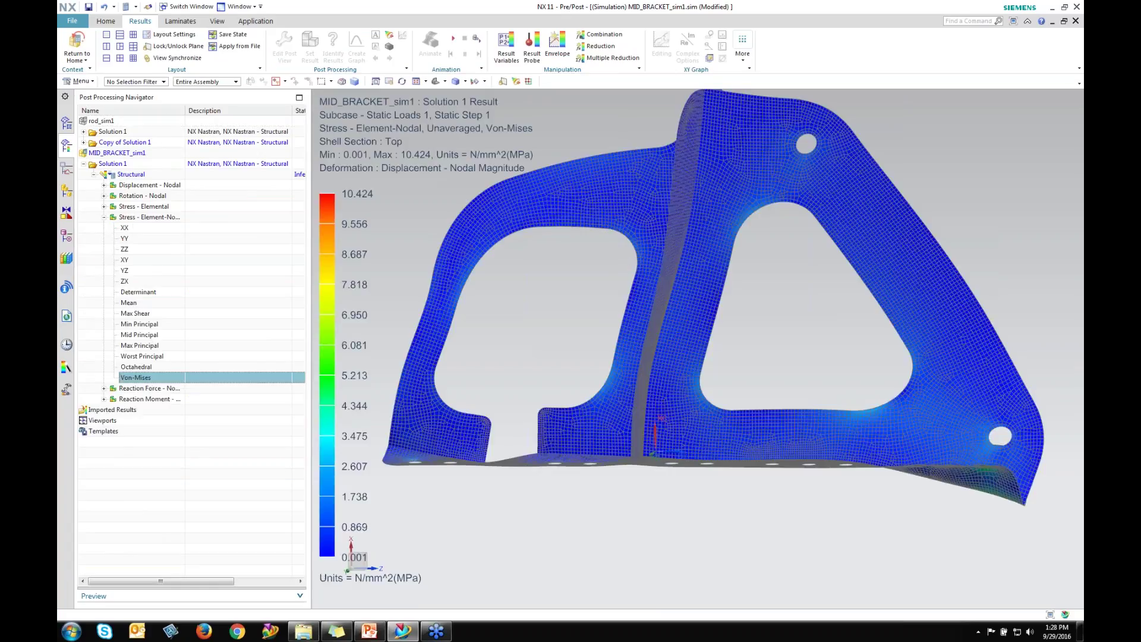
Examine the Von-Mises stress contours and deformed shape around the web cutouts, base bolt holes and pointed end of the bracket
middle_drag(606, 286, 621, 369)
scroll(576, 288, down, 3)
scroll(665, 350, up, 3)
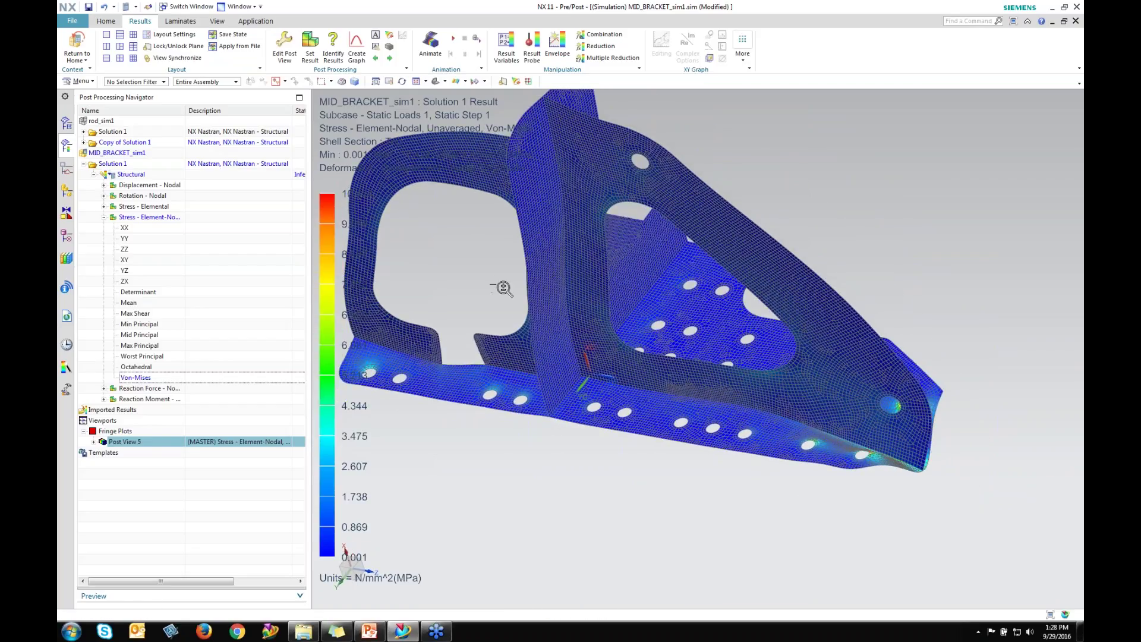
scroll(508, 290, up, 1)
scroll(511, 289, up, 1)
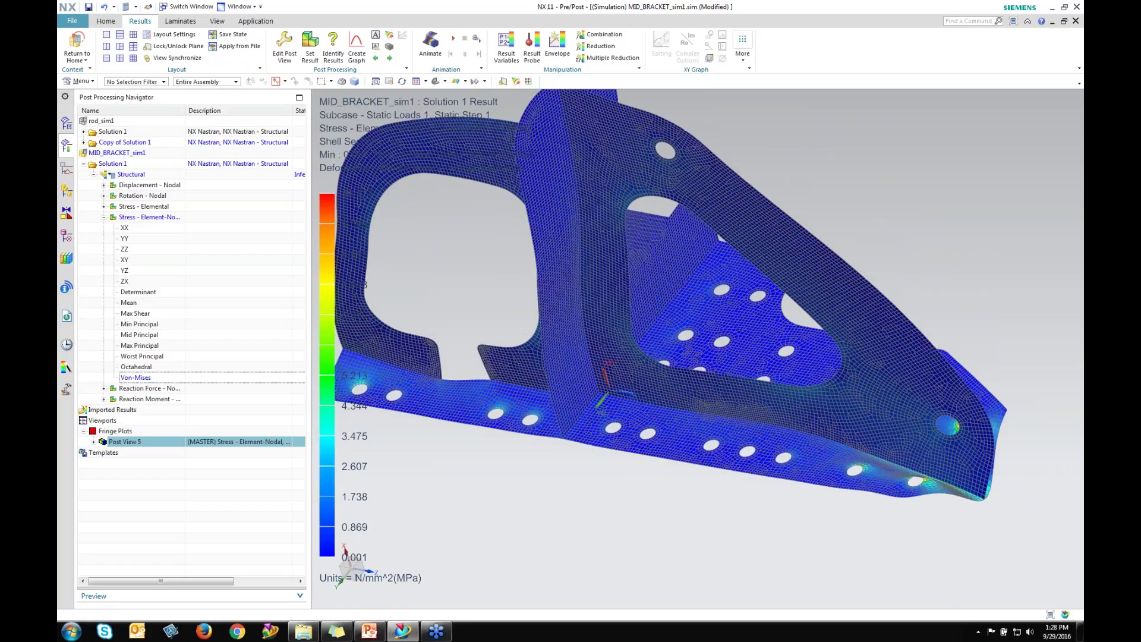
middle_drag(529, 444, 588, 444)
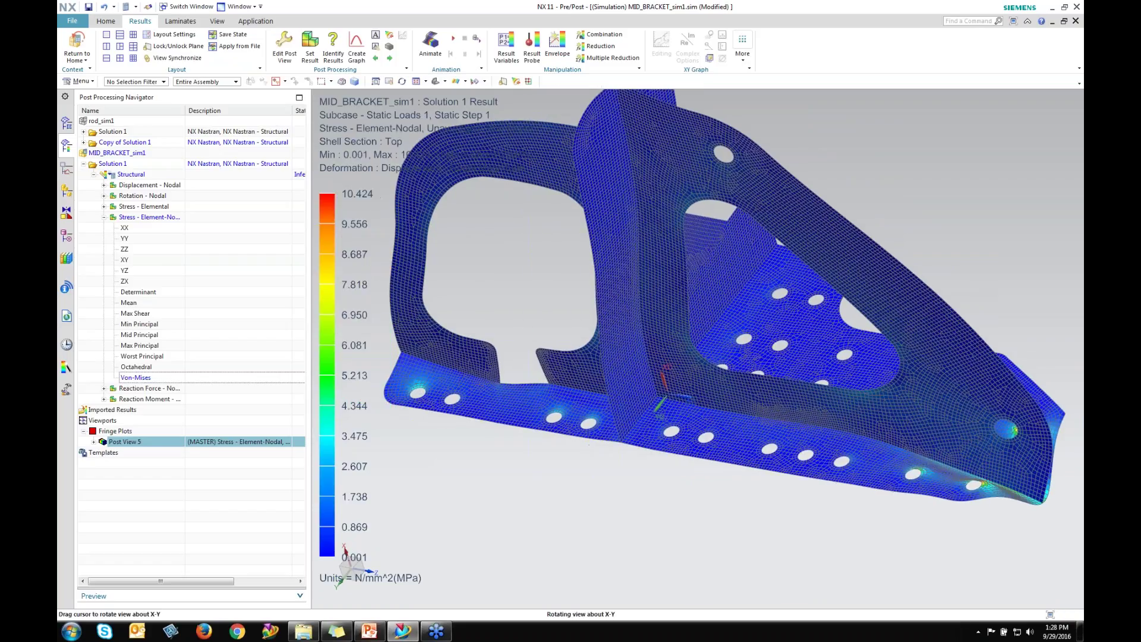
middle_drag(620, 284, 934, 461)
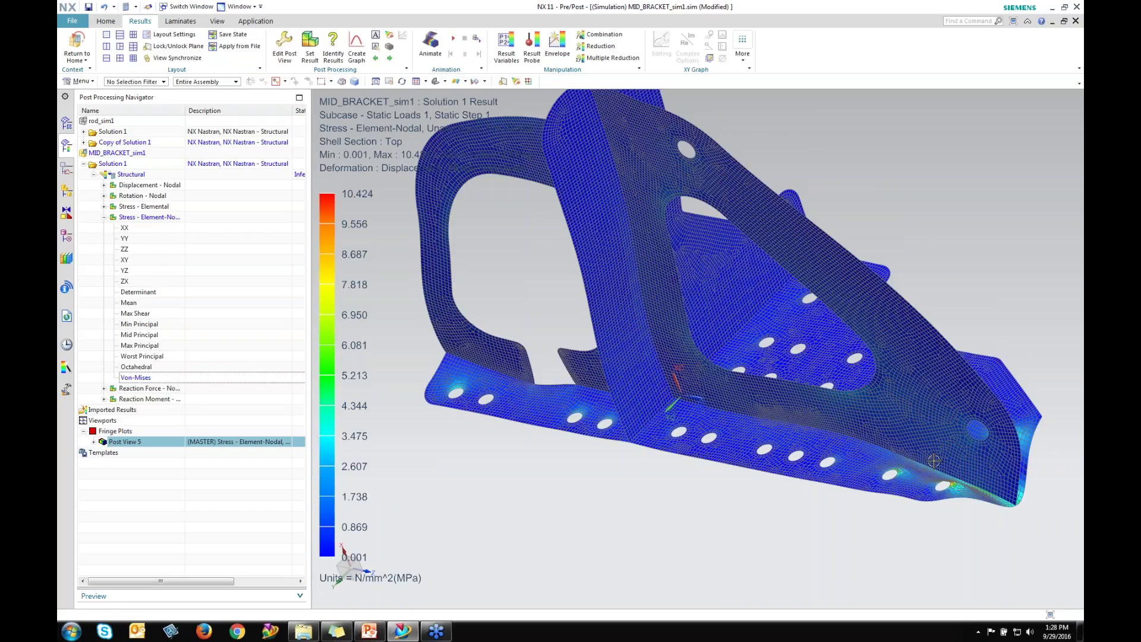
key(F8)
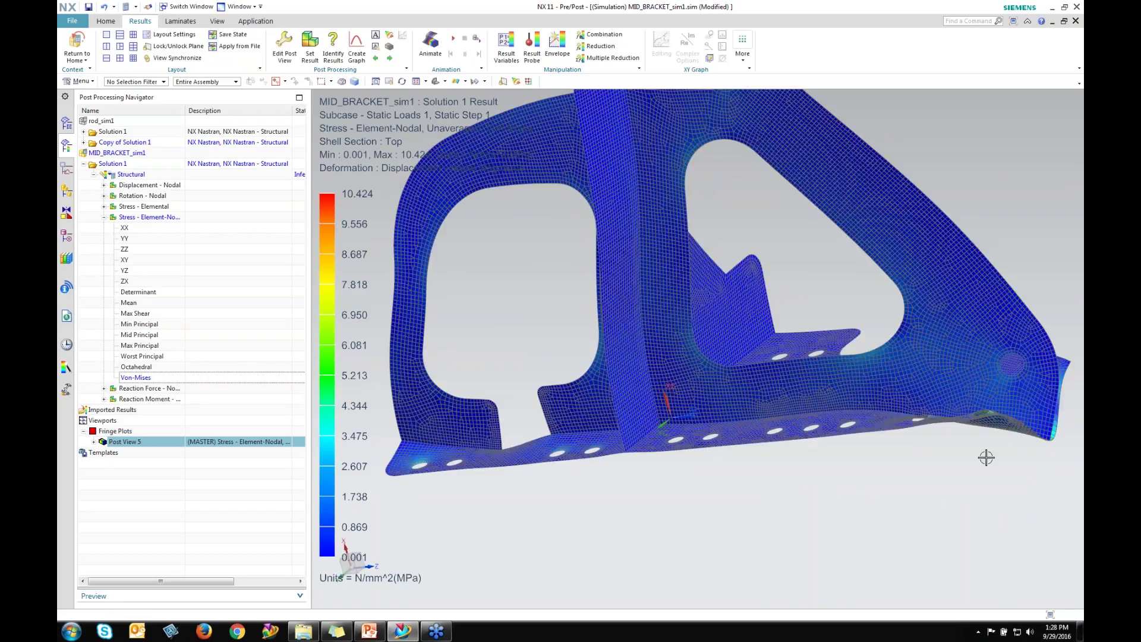
middle_drag(953, 454, 952, 453)
middle_drag(717, 290, 949, 485)
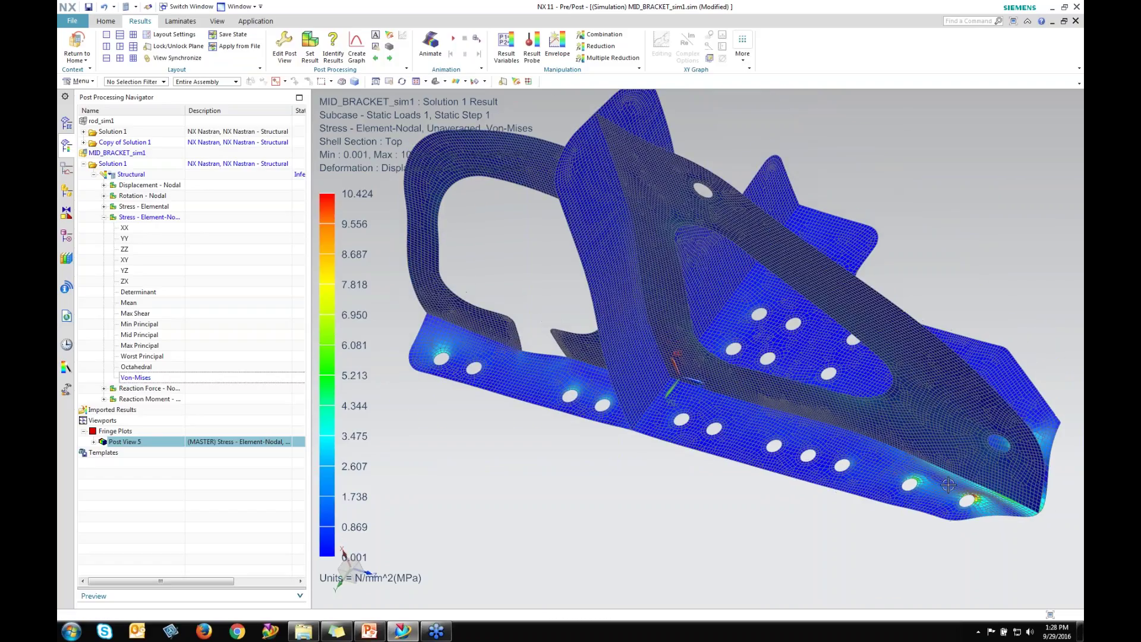
click(76, 57)
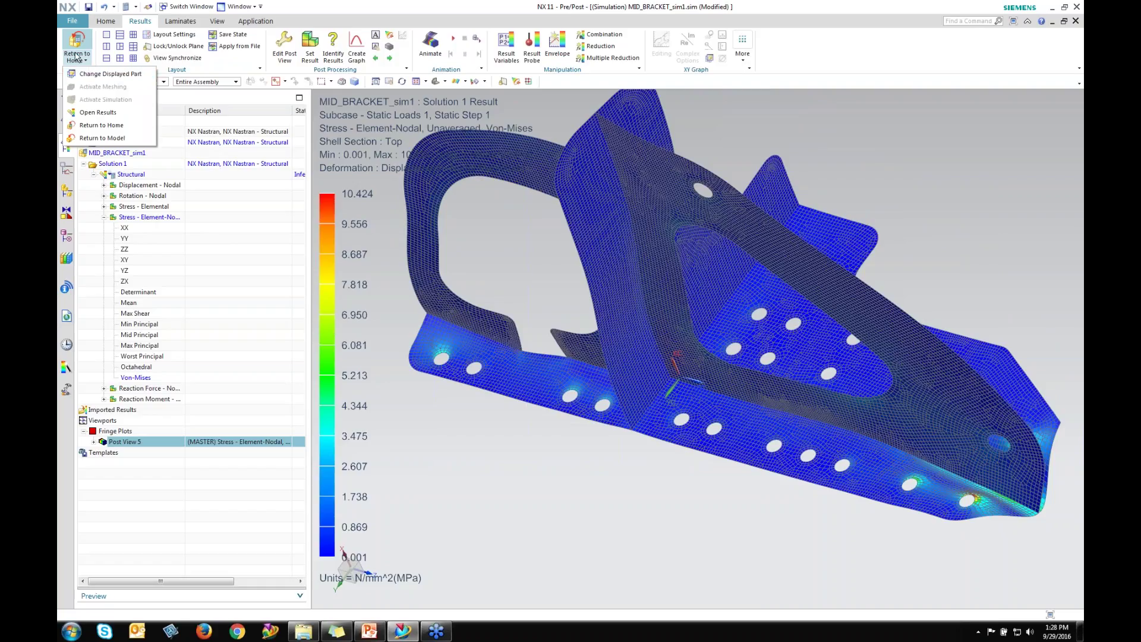
click(87, 74)
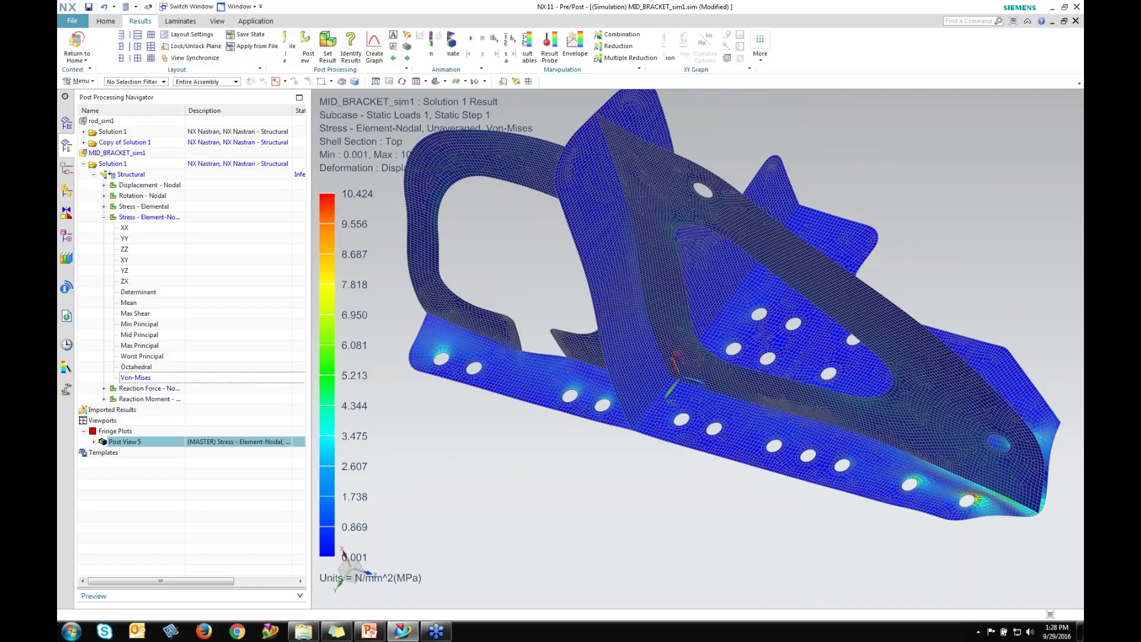
click(91, 53)
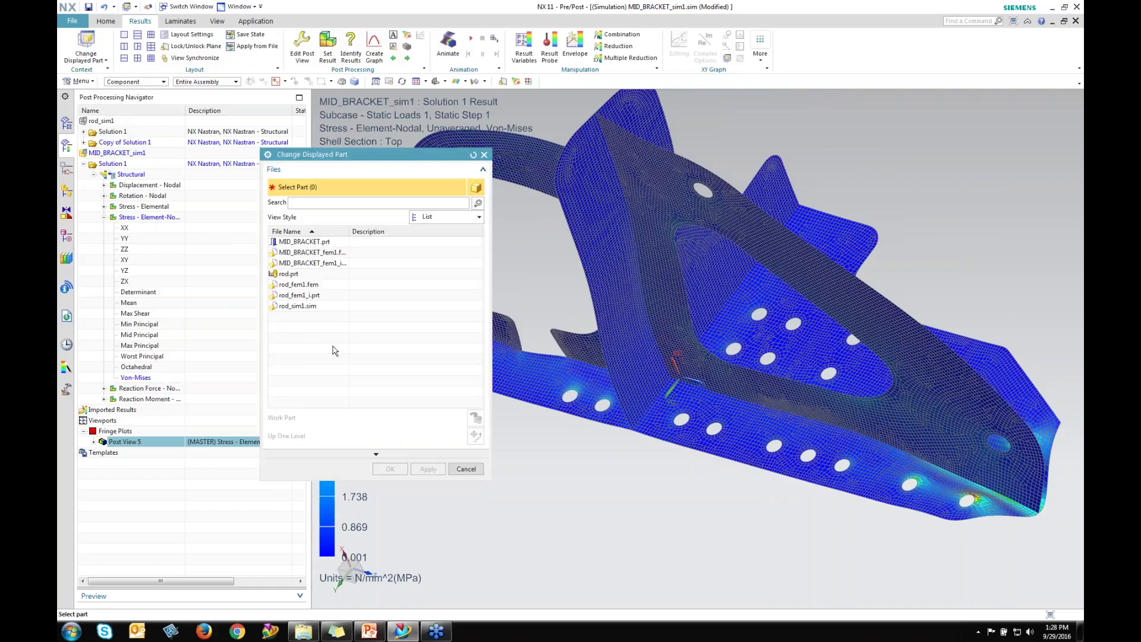
click(466, 469)
Display the idealized part MID_BRACKET_fem1_i and show its promoted solid body
click(67, 123)
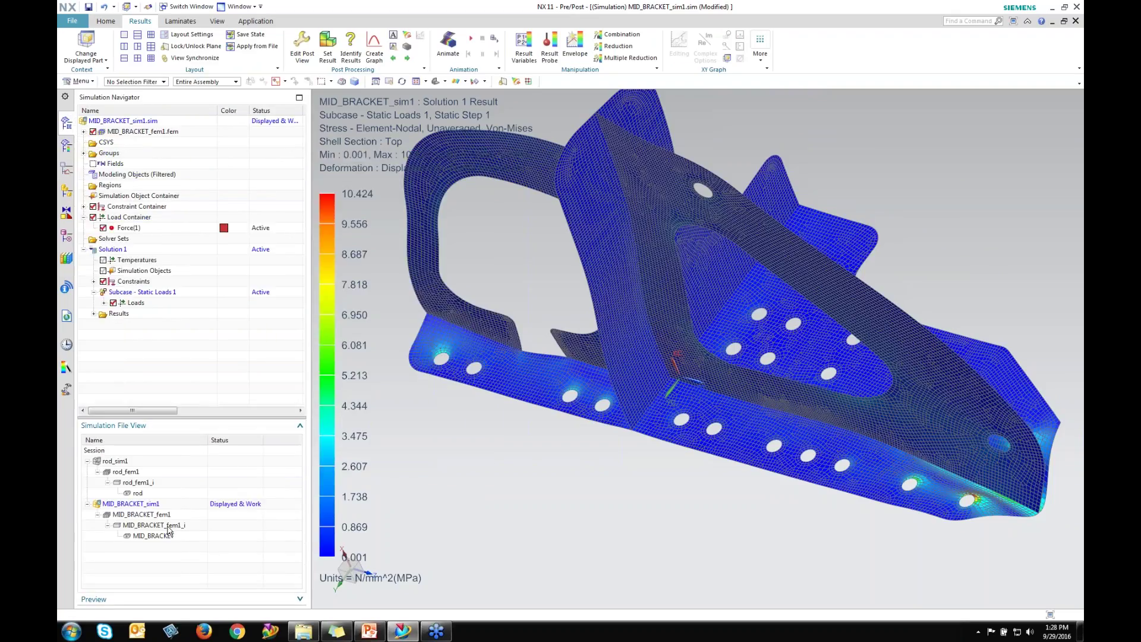
double_click(167, 526)
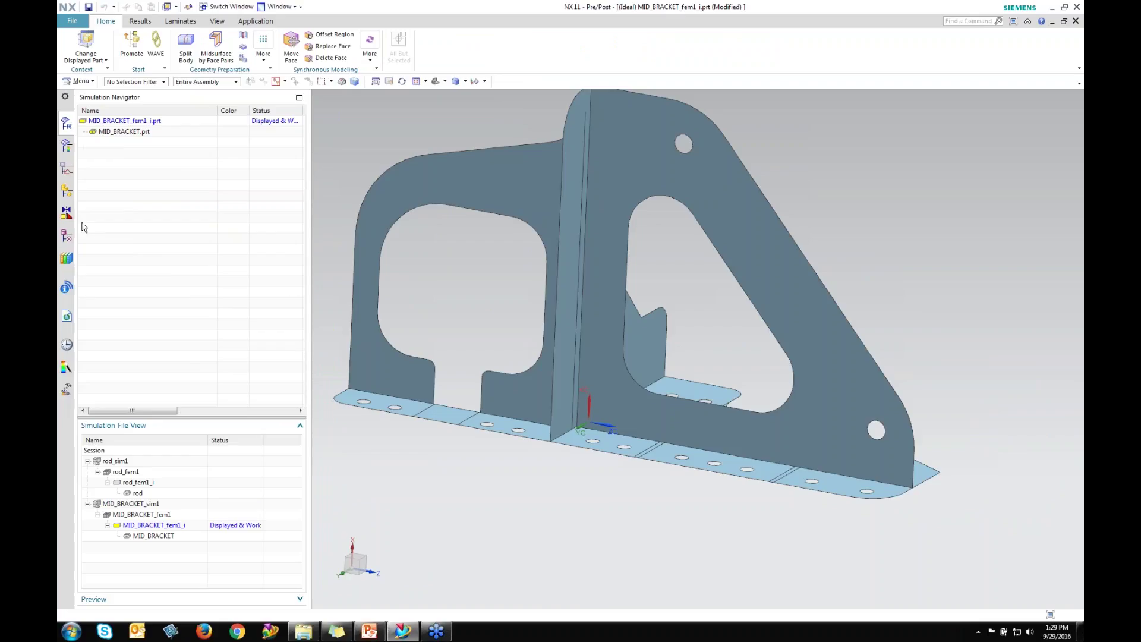
click(67, 236)
click(135, 175)
right_click(135, 176)
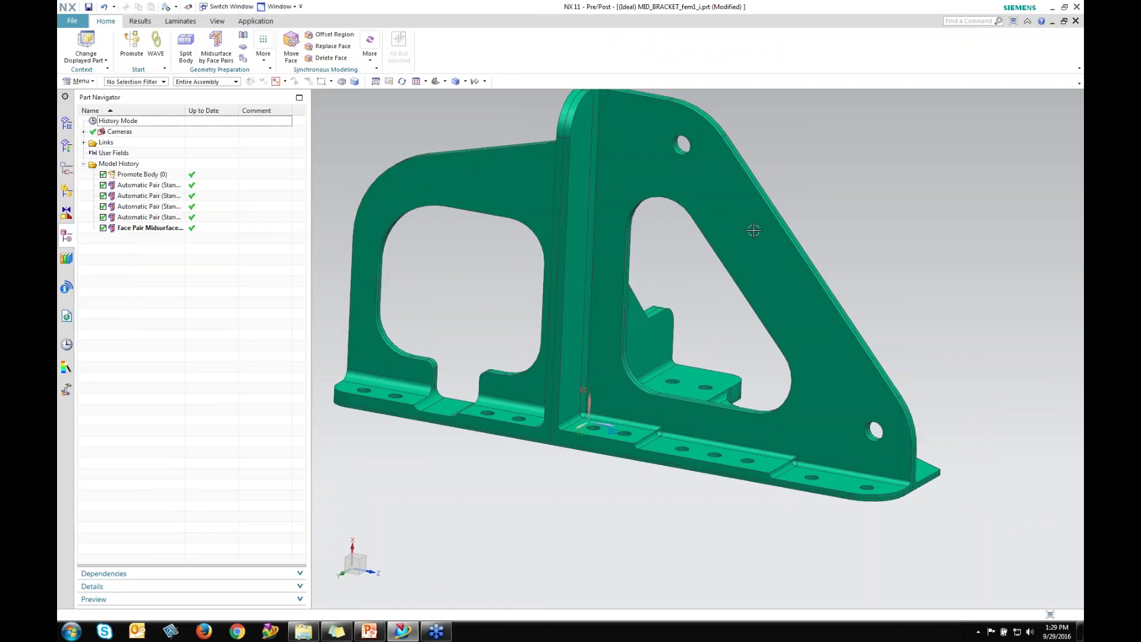
Replace the end pad face of the narrow base flange with the adjacent three-hole pad face to remove the step between them
middle_drag(773, 452, 868, 512)
scroll(869, 512, down, 4)
scroll(772, 517, up, 4)
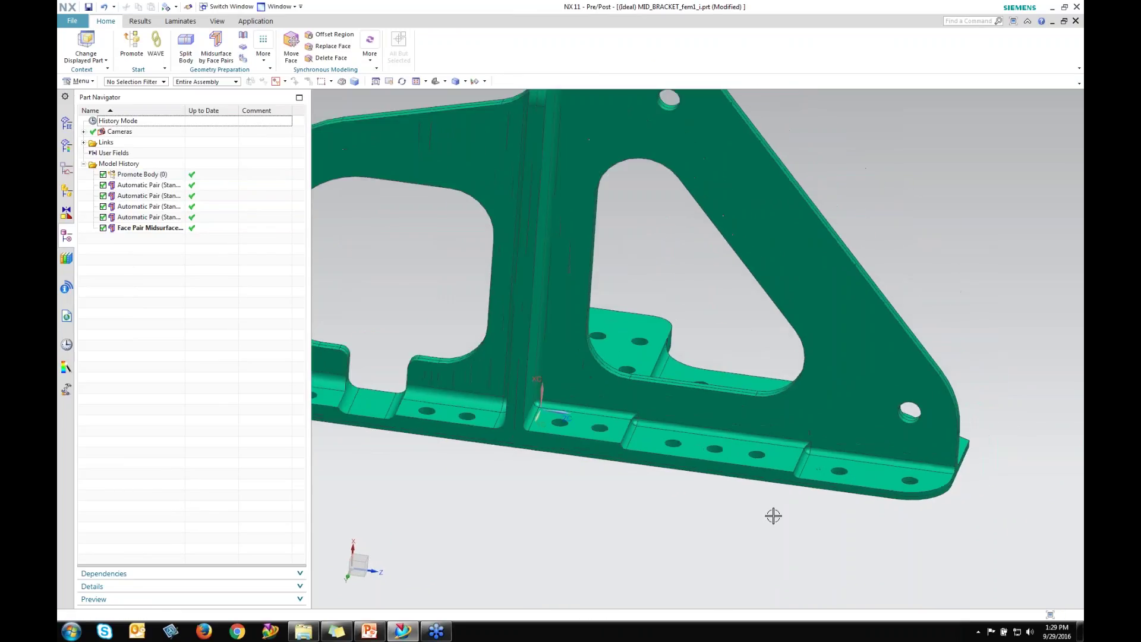
scroll(721, 496, down, 3)
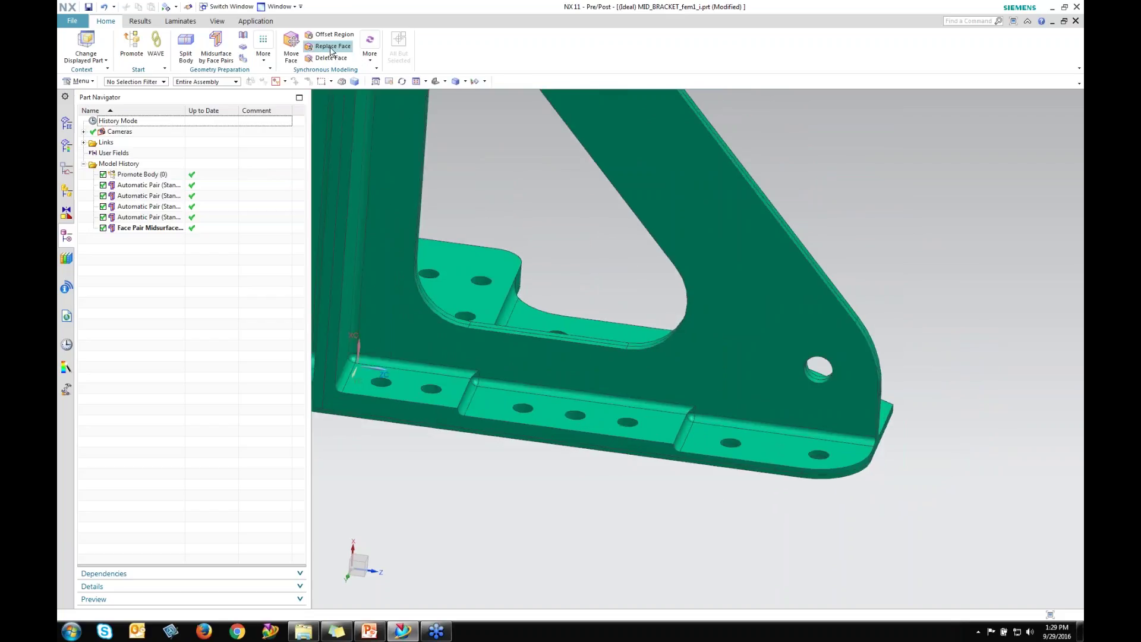
click(331, 47)
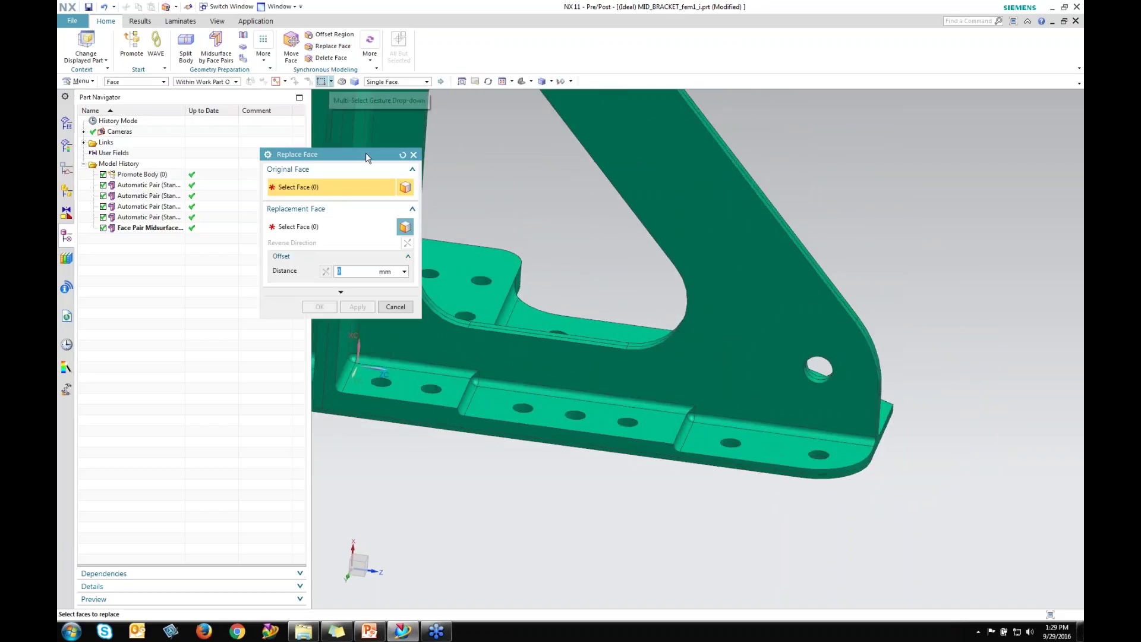
click(793, 456)
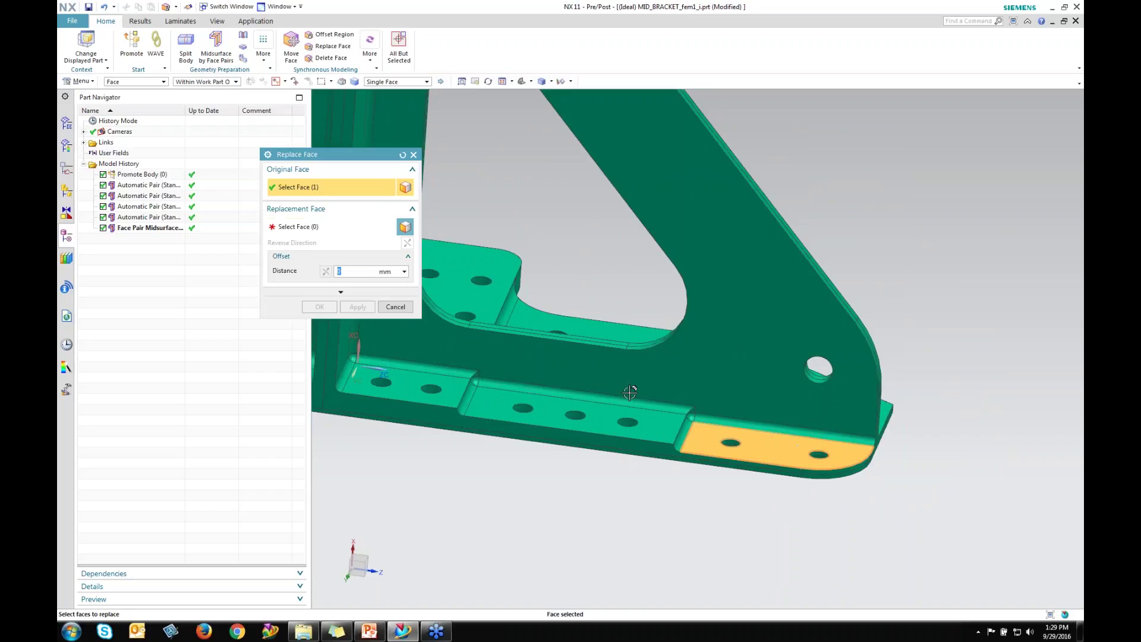
click(670, 416)
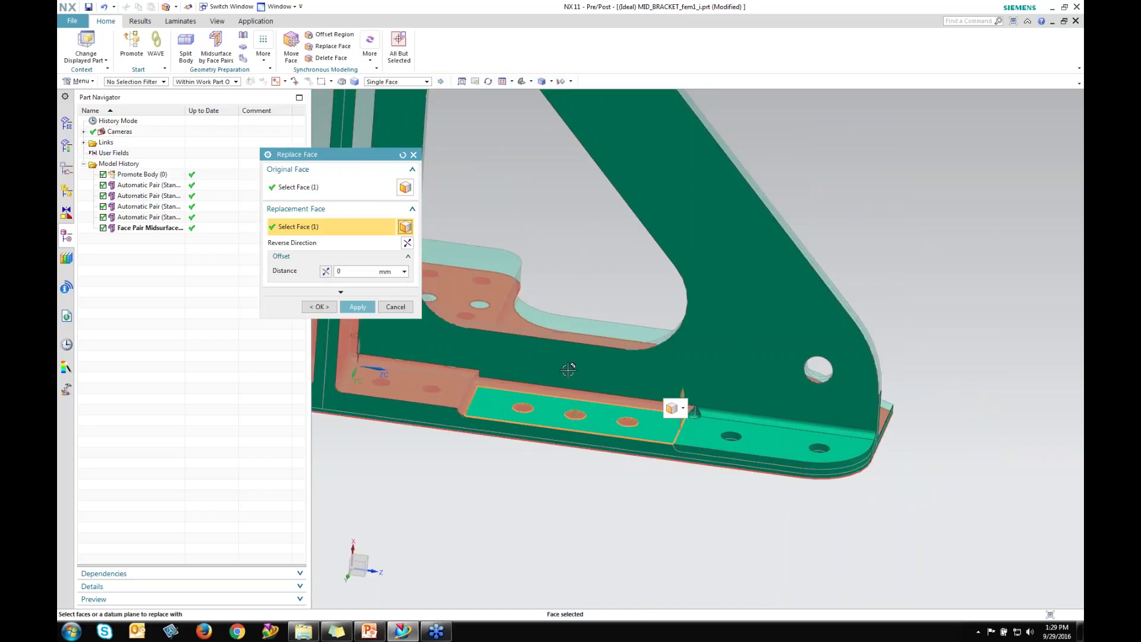
click(357, 307)
Replace the end pad face on the wide side of the base with the neighbouring flange face to level that step
middle_drag(684, 368, 791, 312)
click(786, 306)
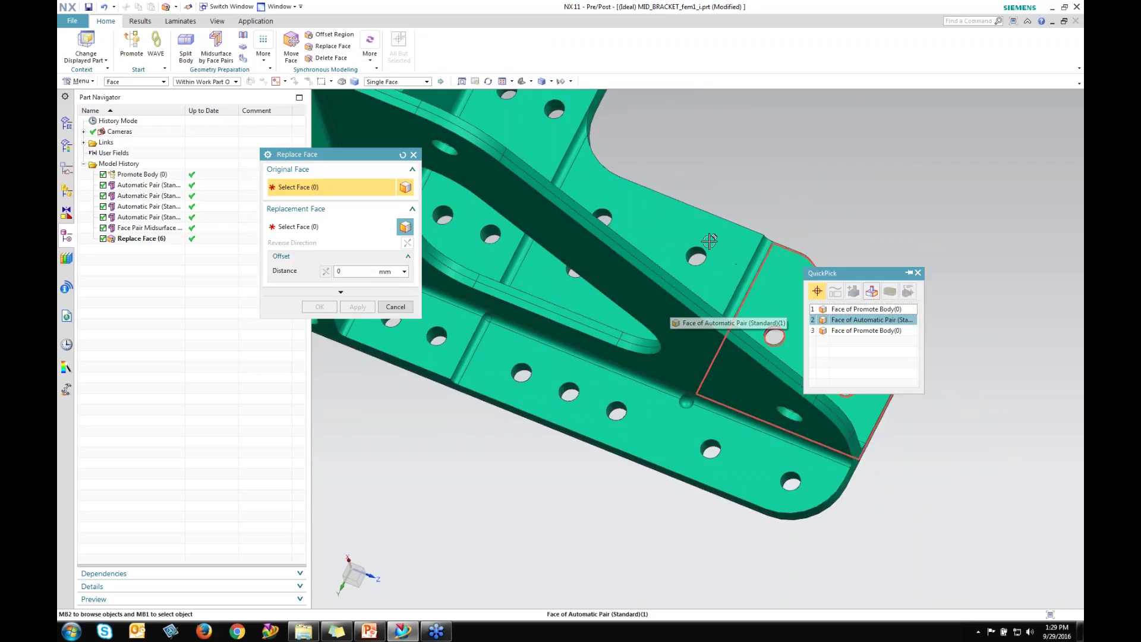
click(842, 323)
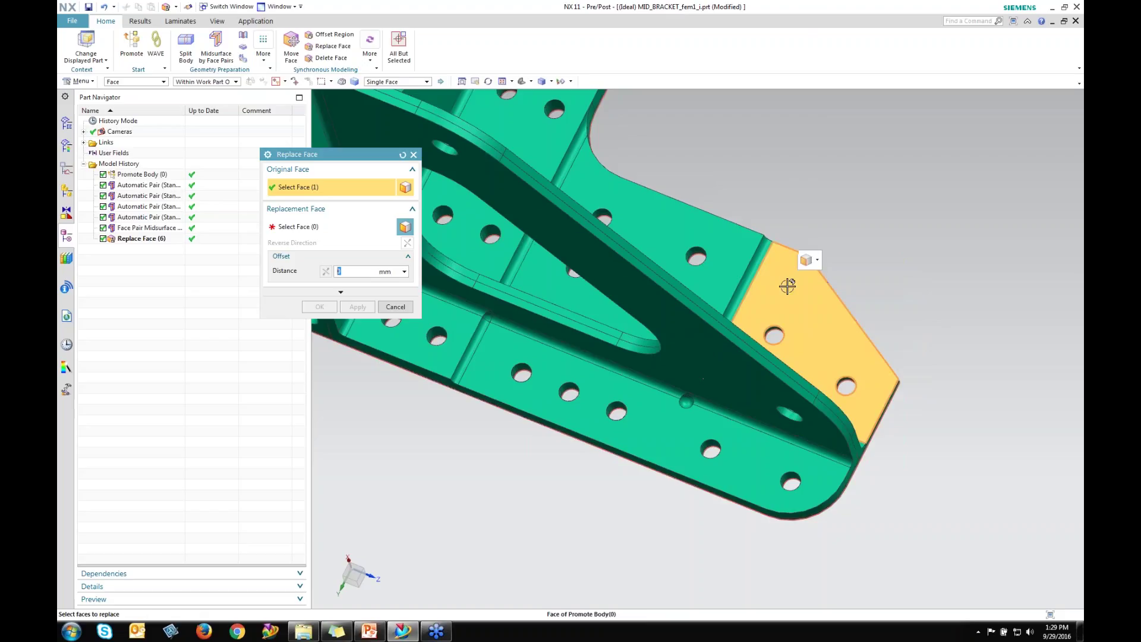
click(683, 244)
click(356, 307)
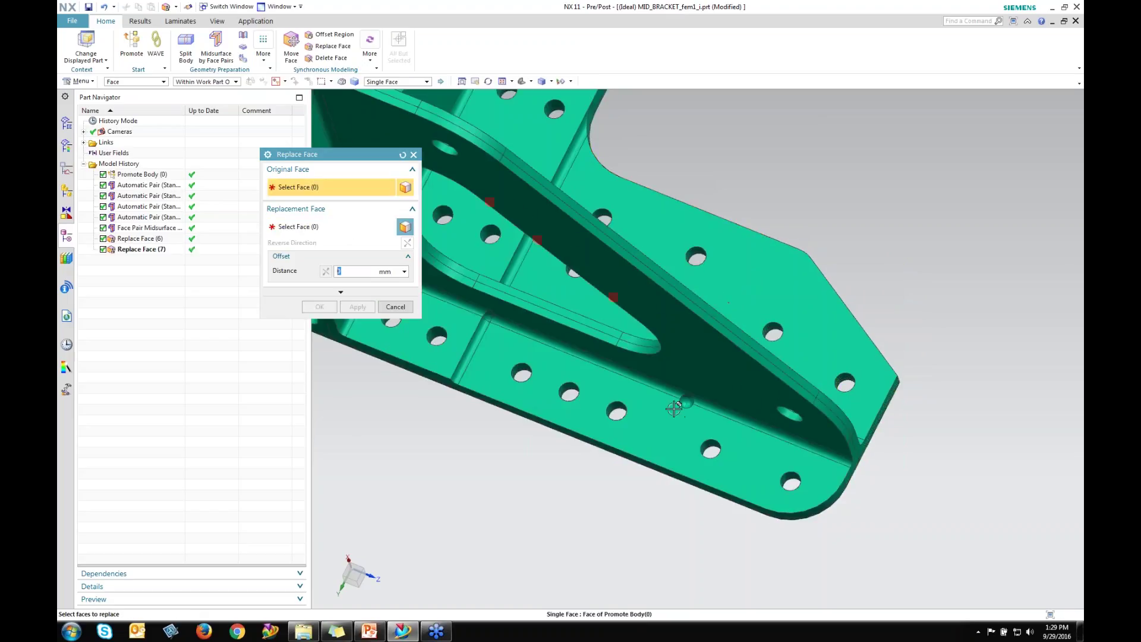
scroll(701, 440, up, 4)
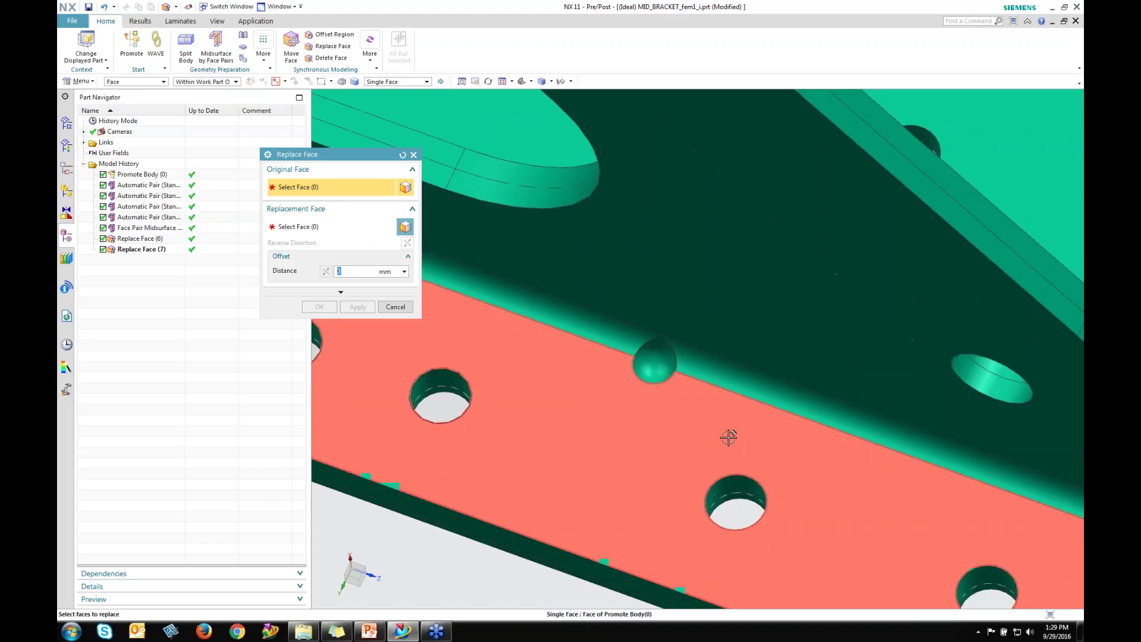
Replace the rounded notch face at the web-to-flange fillet near the base holes with the adjacent fillet face
click(656, 370)
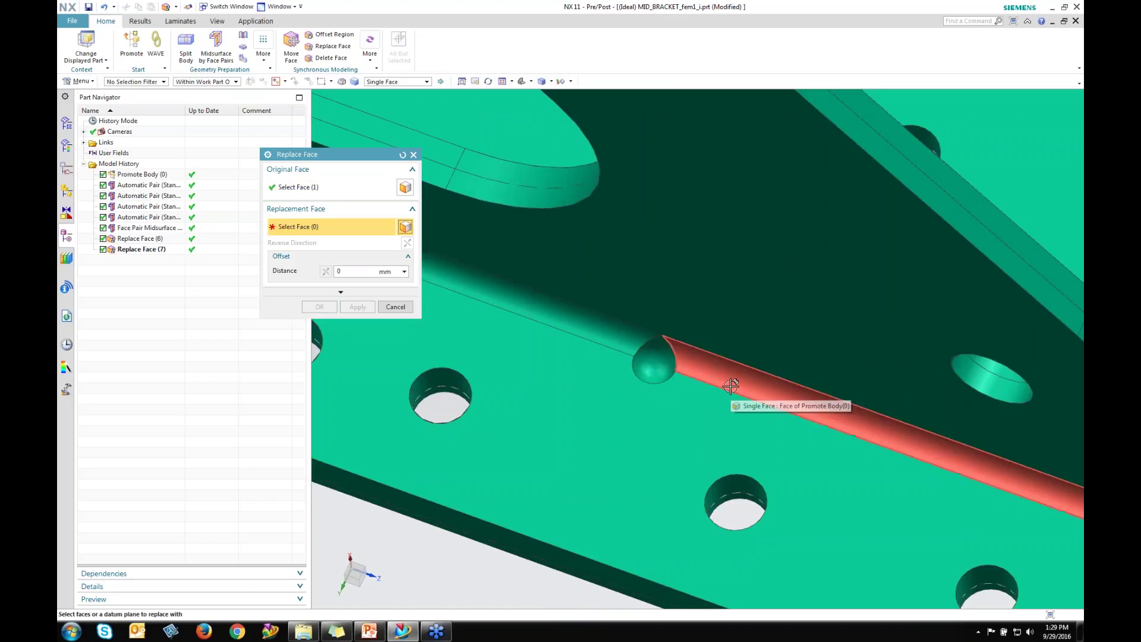
click(733, 381)
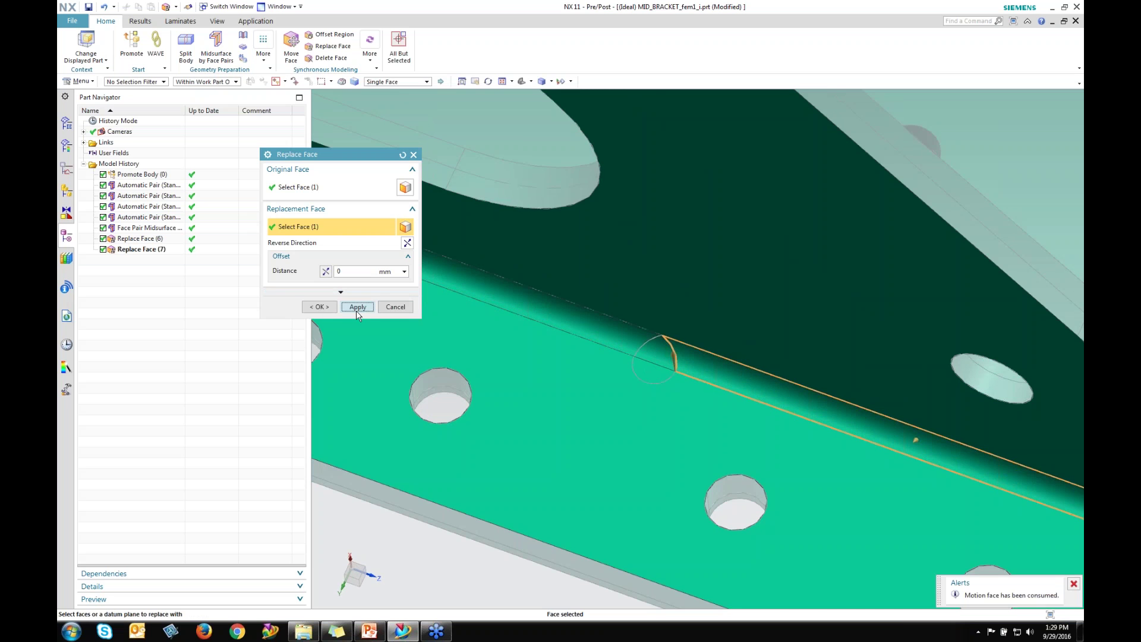
click(357, 306)
Replace the matching rounded notch face on the opposite side of the web with its neighbouring fillet face and finish Replace Face
middle_drag(713, 321, 772, 267)
click(859, 114)
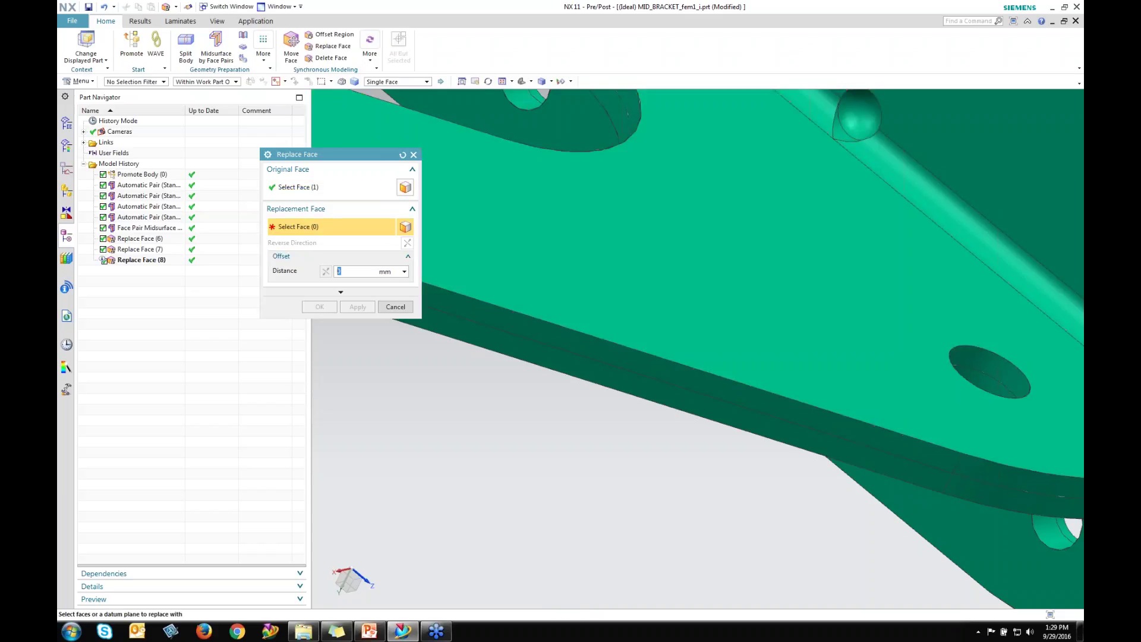
click(1040, 288)
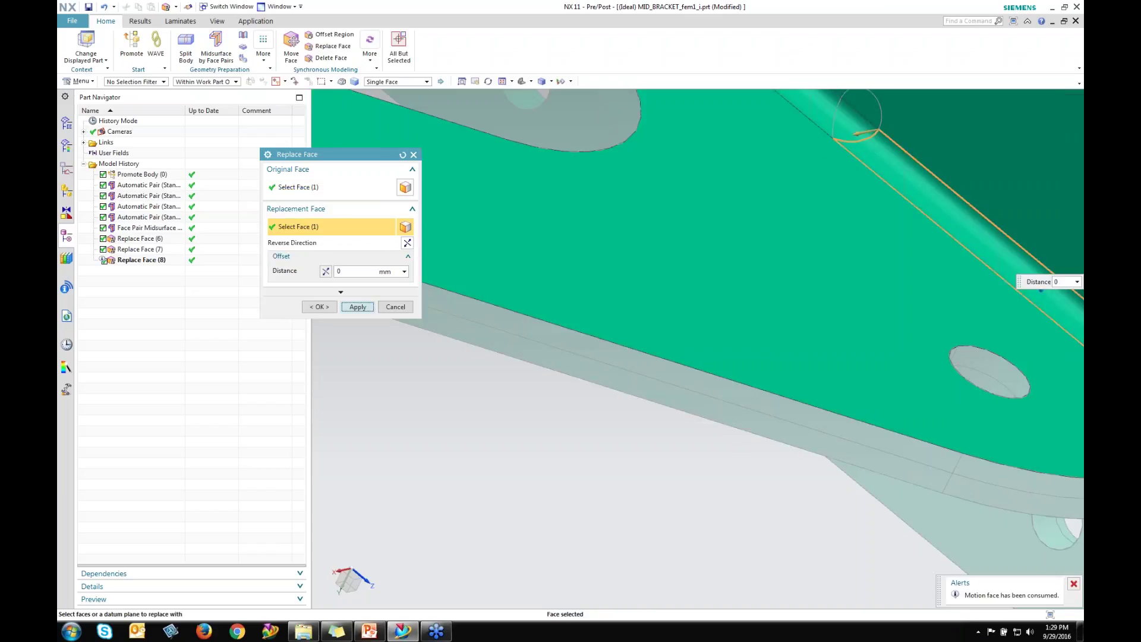
click(357, 307)
click(395, 306)
Display MID_BRACKET_fem1 so its mesh updates to the edited idealized part, and dismiss the update log
middle_drag(787, 474, 675, 488)
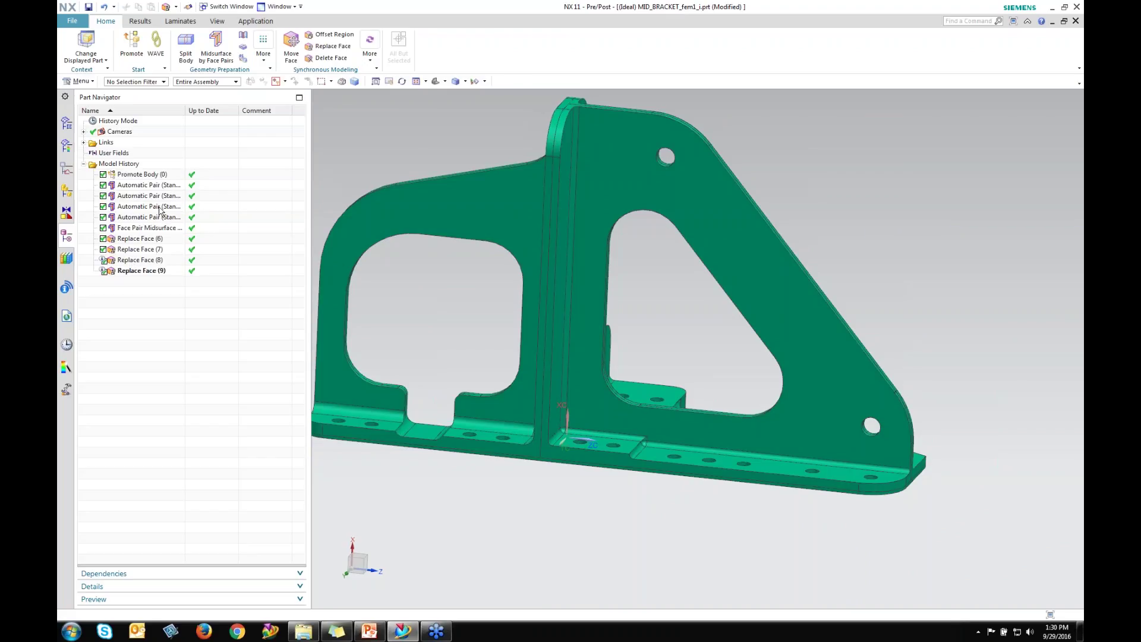
click(744, 305)
click(69, 133)
double_click(150, 514)
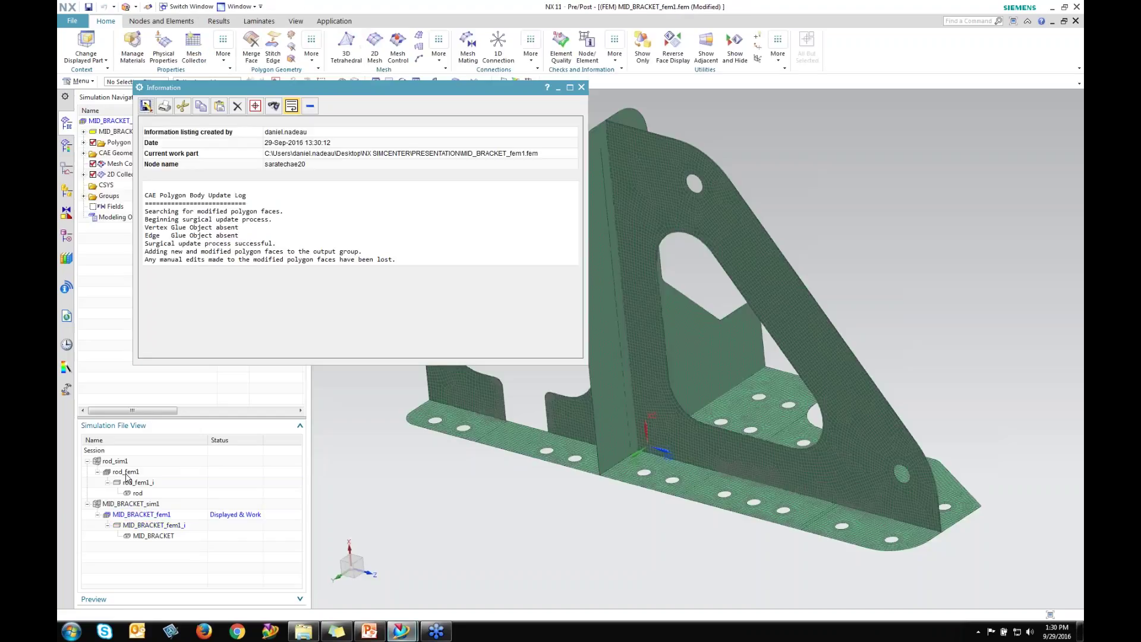
click(582, 88)
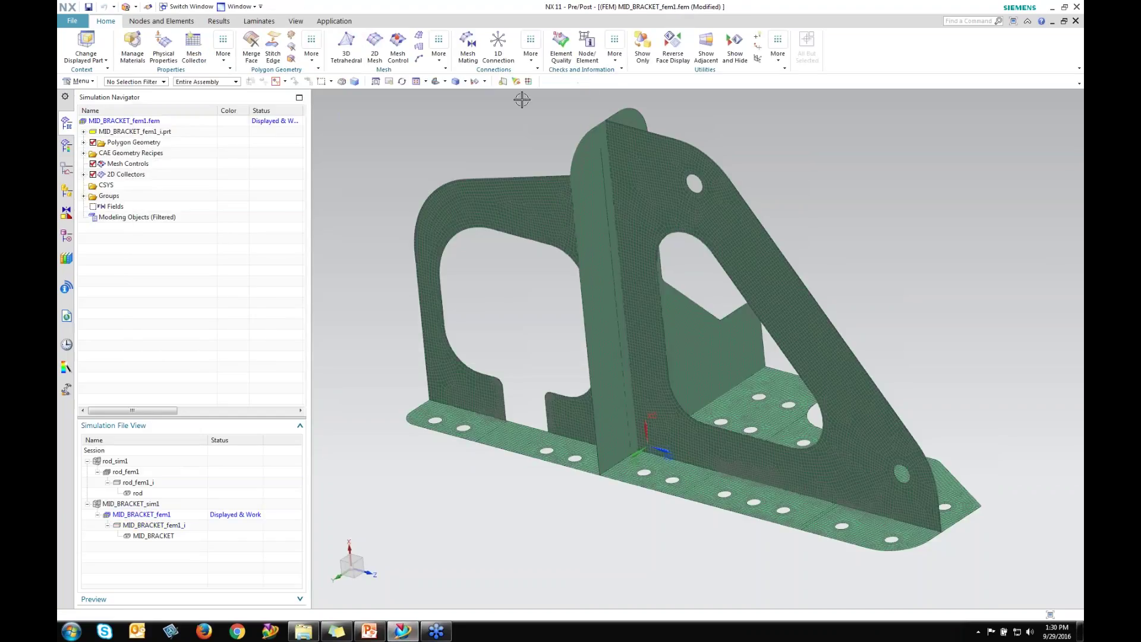
Plot the shell thickness contours of the ThinShell(1) mesh collector
click(84, 175)
right_click(122, 185)
click(182, 306)
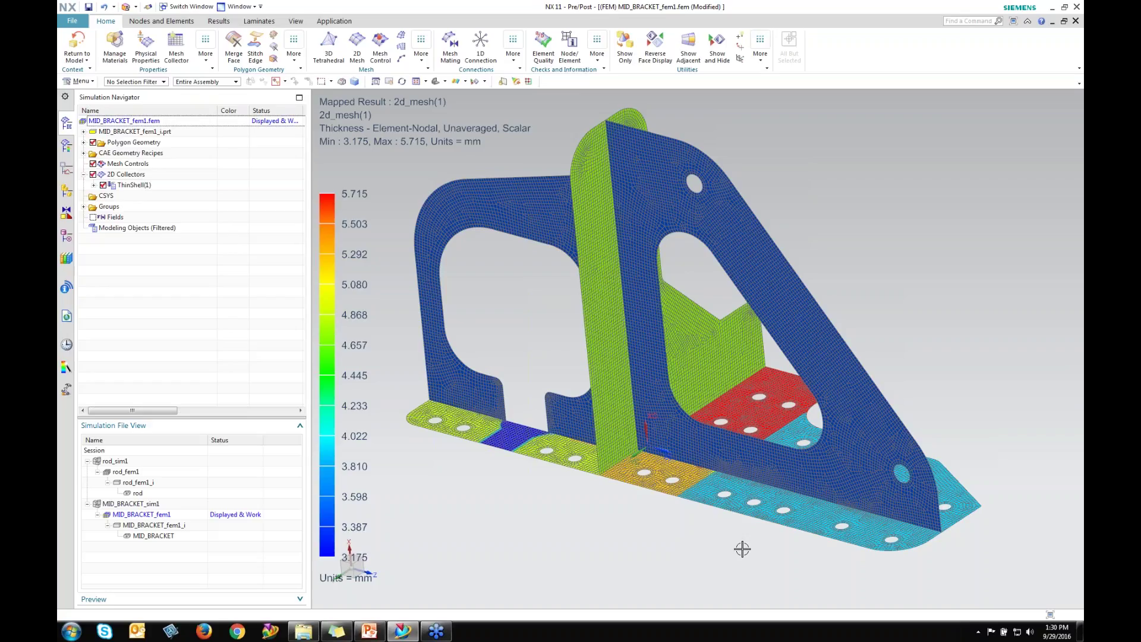
Display MID_BRACKET_sim1 and clone Solution 1
double_click(143, 504)
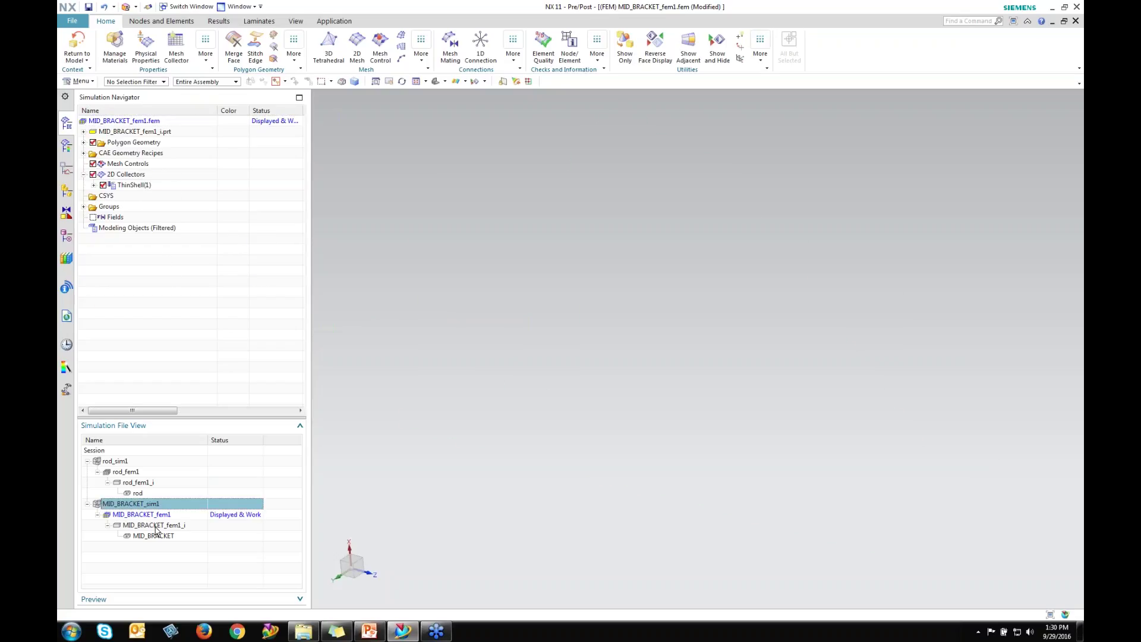
right_click(110, 239)
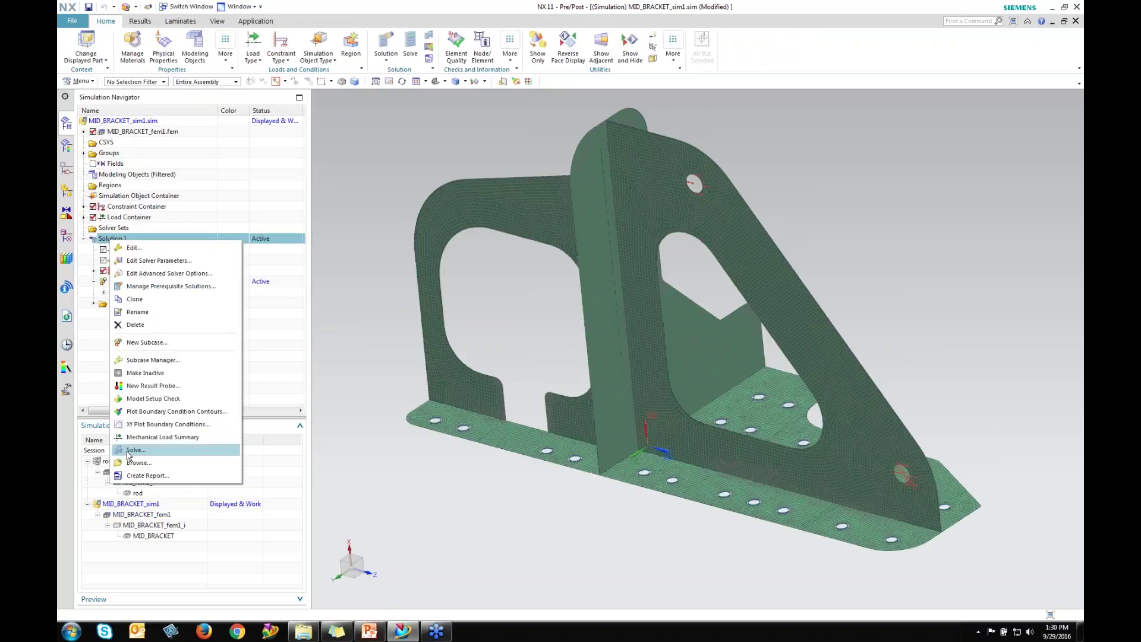
click(136, 299)
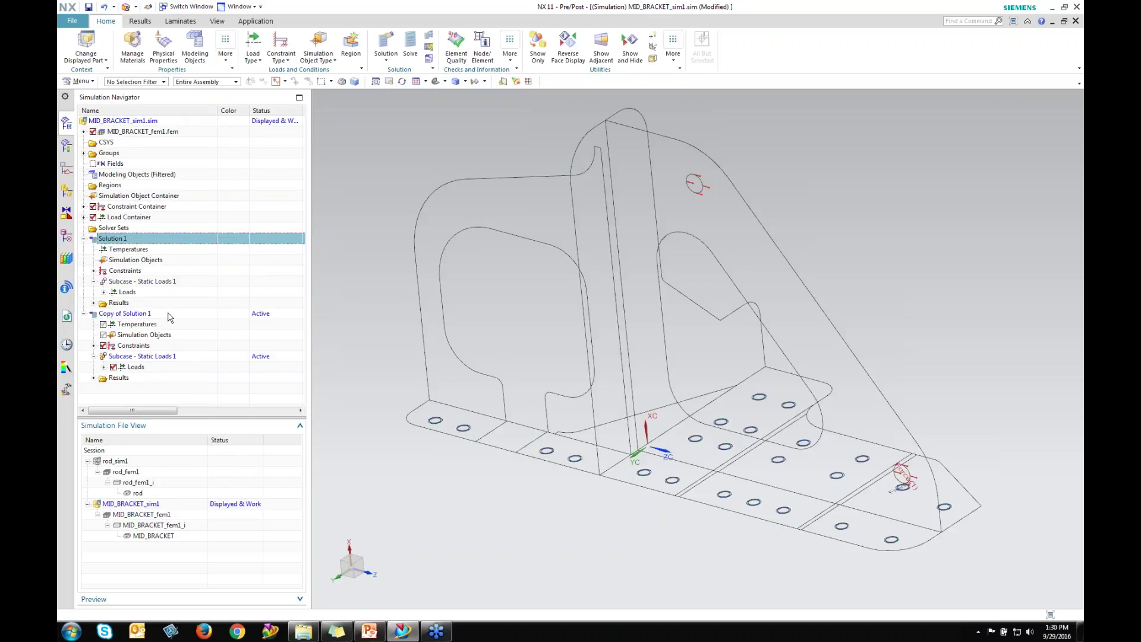
Solve Copy of Solution 1 and dismiss the job monitor and solver information once the analysis completes
double_click(137, 314)
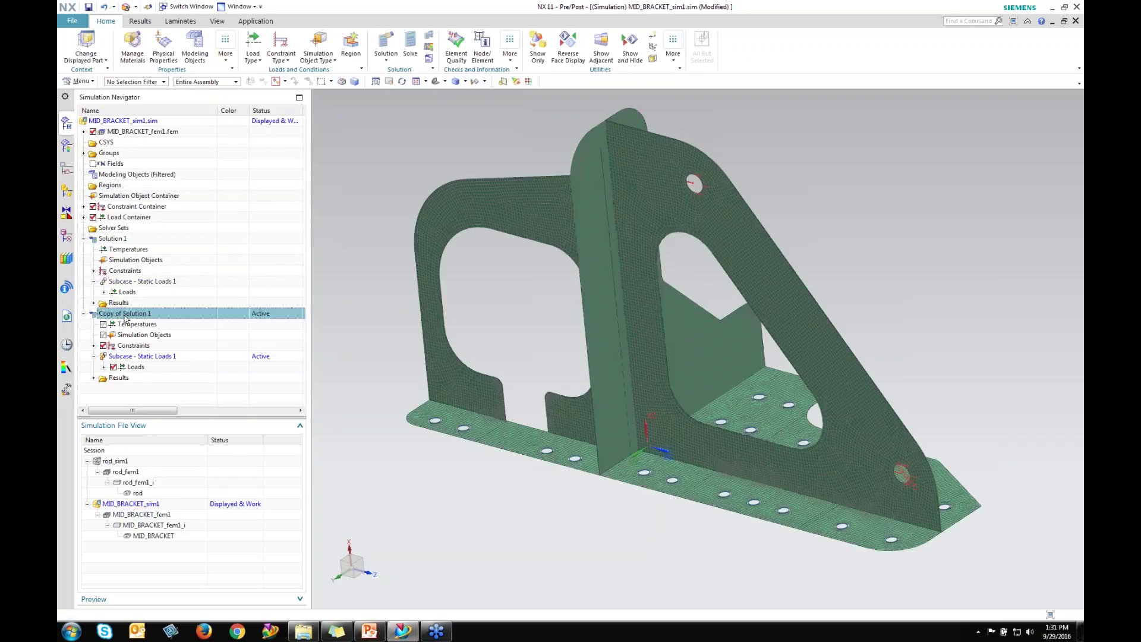
click(414, 53)
click(357, 281)
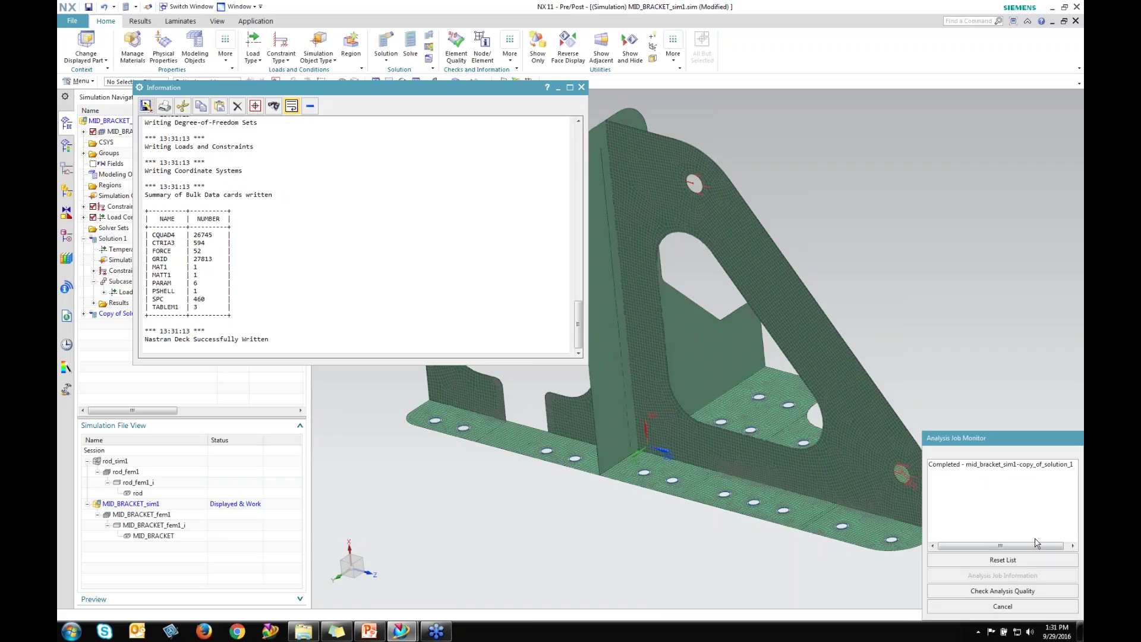
click(1003, 607)
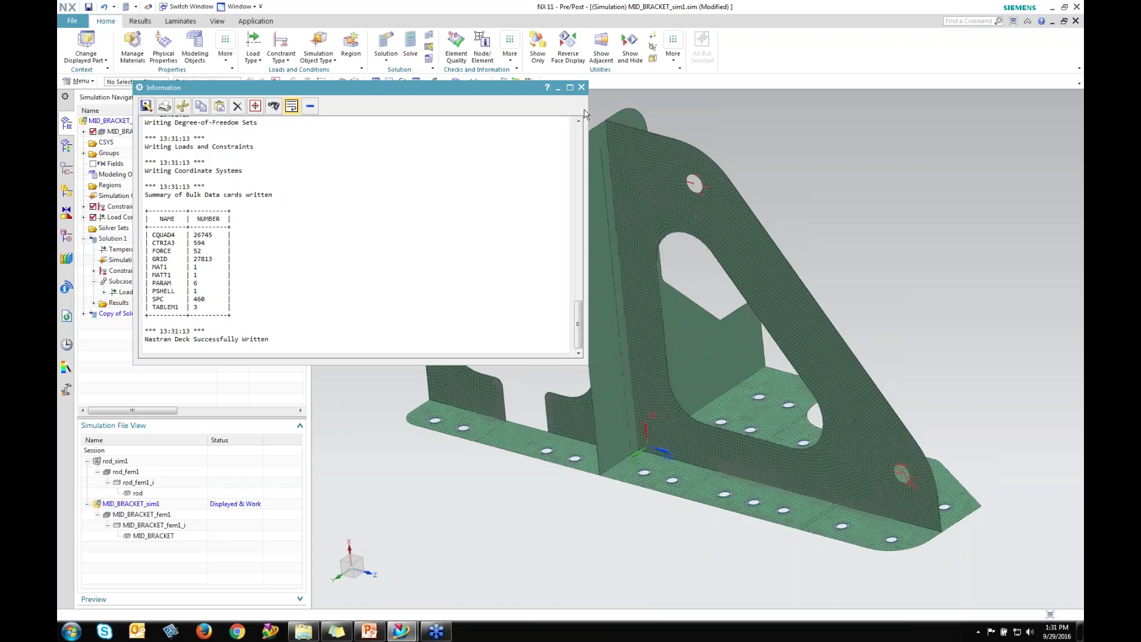
click(581, 87)
Load the Solution 1 structural results and plot the element-nodal Von-Mises stress in one half of a side-by-side layout
click(69, 146)
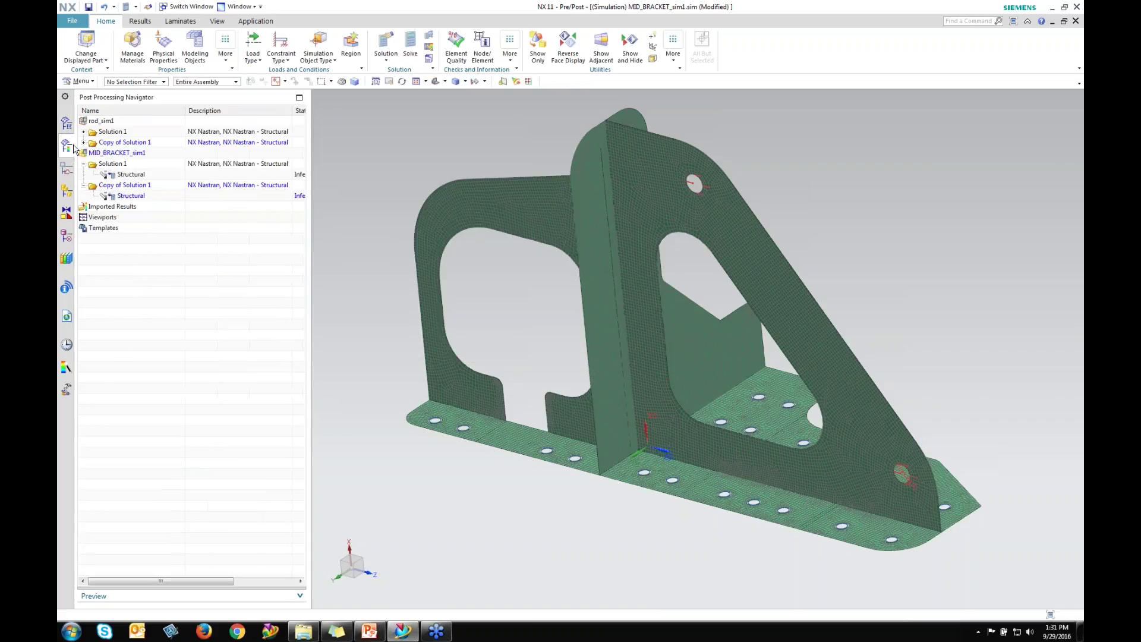
click(130, 184)
double_click(131, 174)
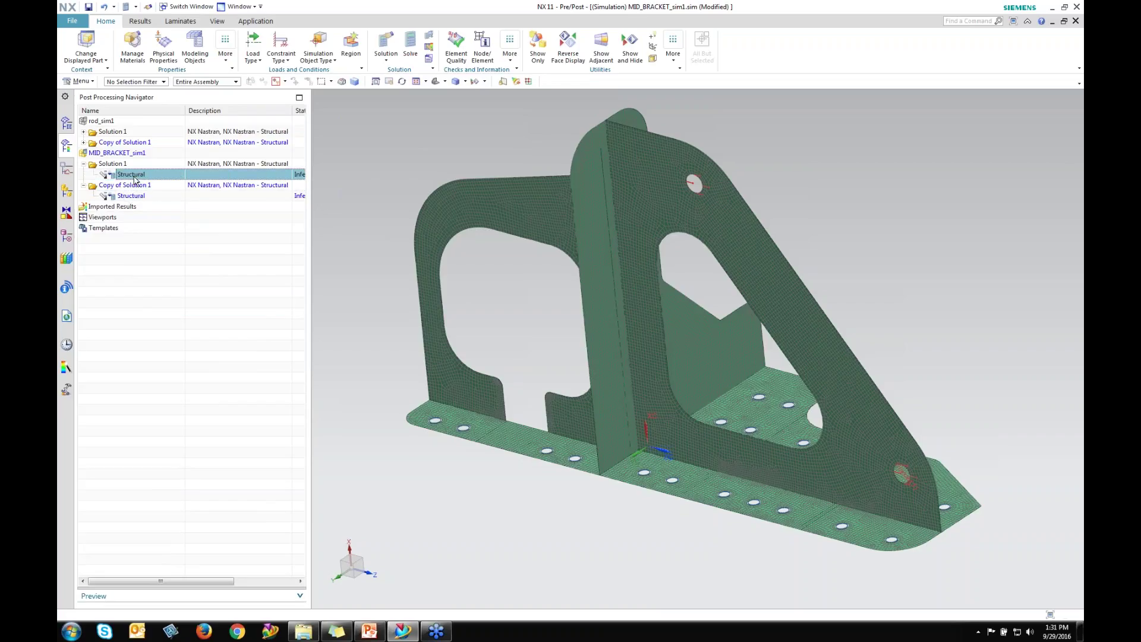
click(94, 174)
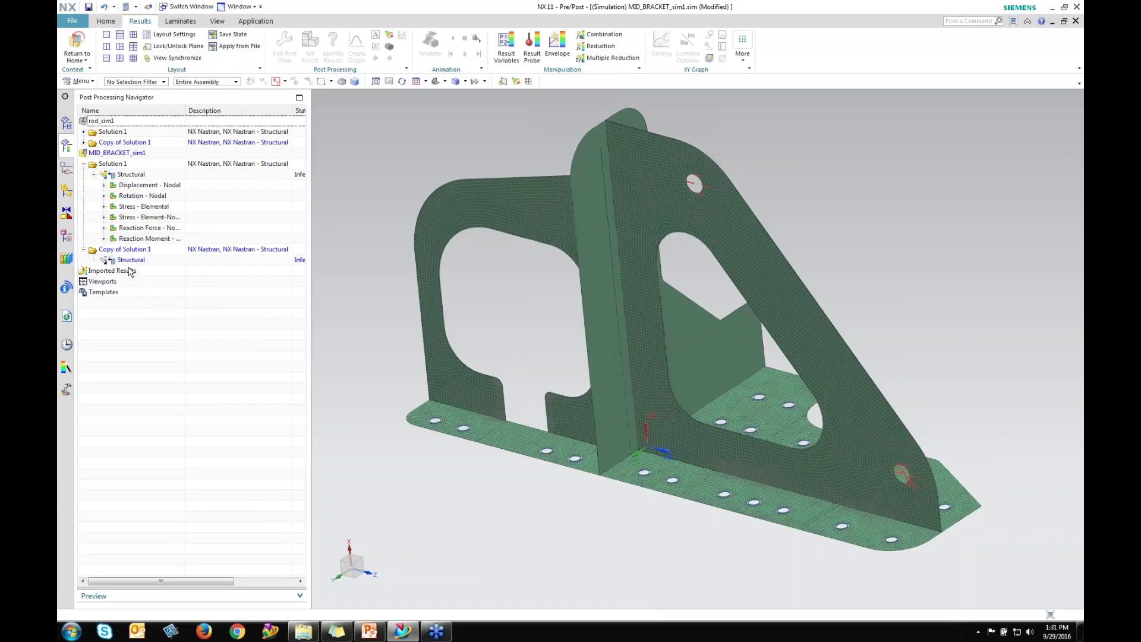
click(105, 217)
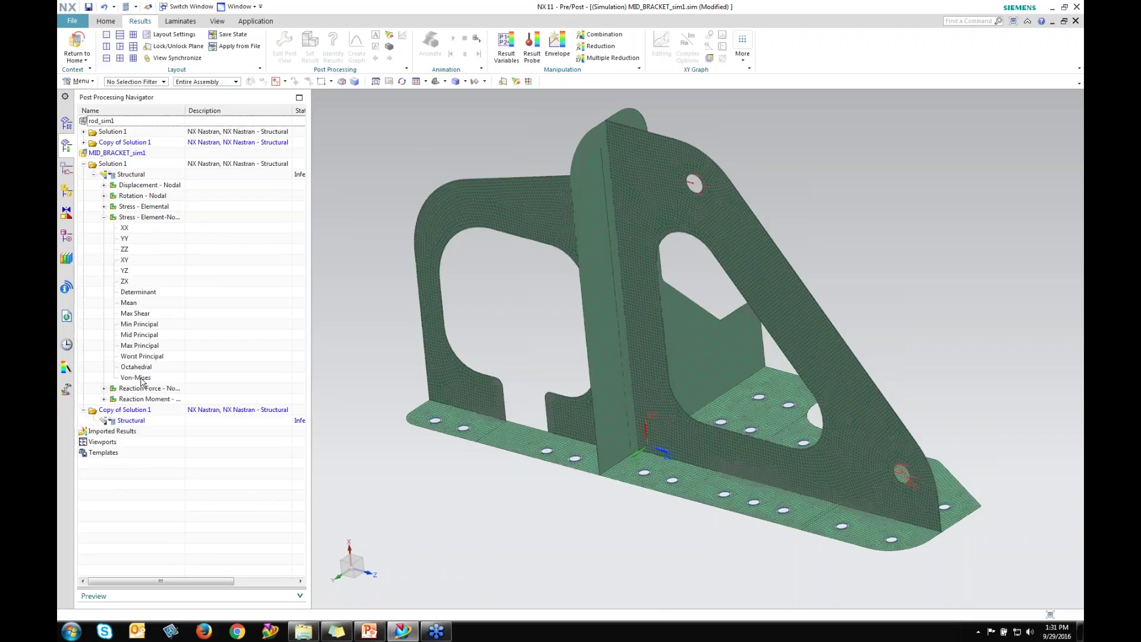
click(106, 47)
double_click(136, 377)
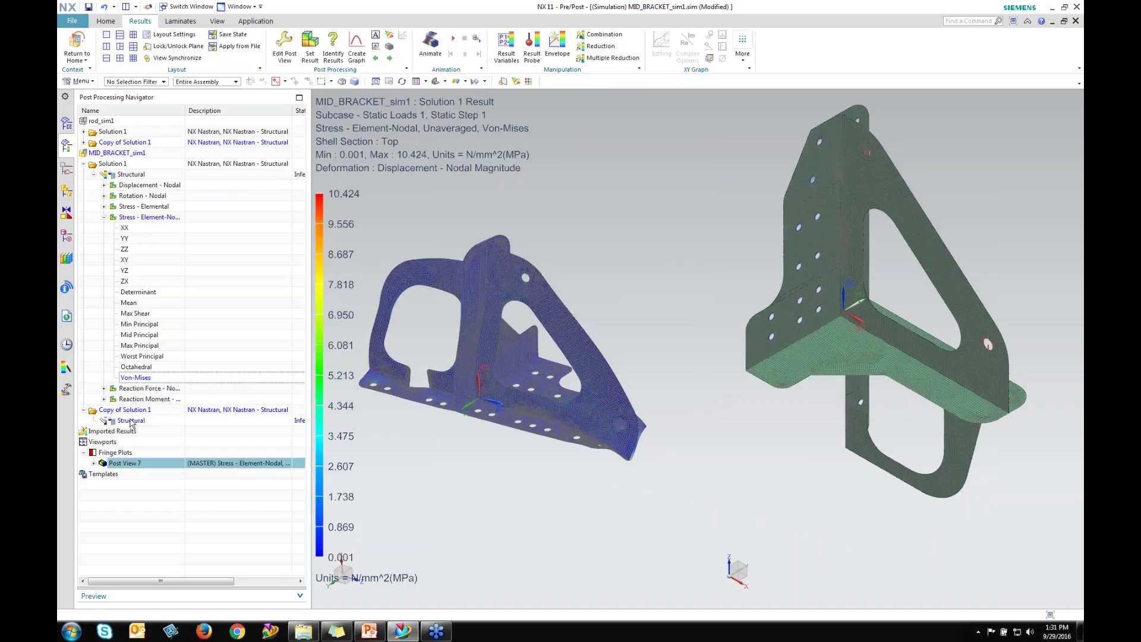
Plot the element-nodal Von-Mises stress of Copy of Solution 1 in the second viewport
click(95, 421)
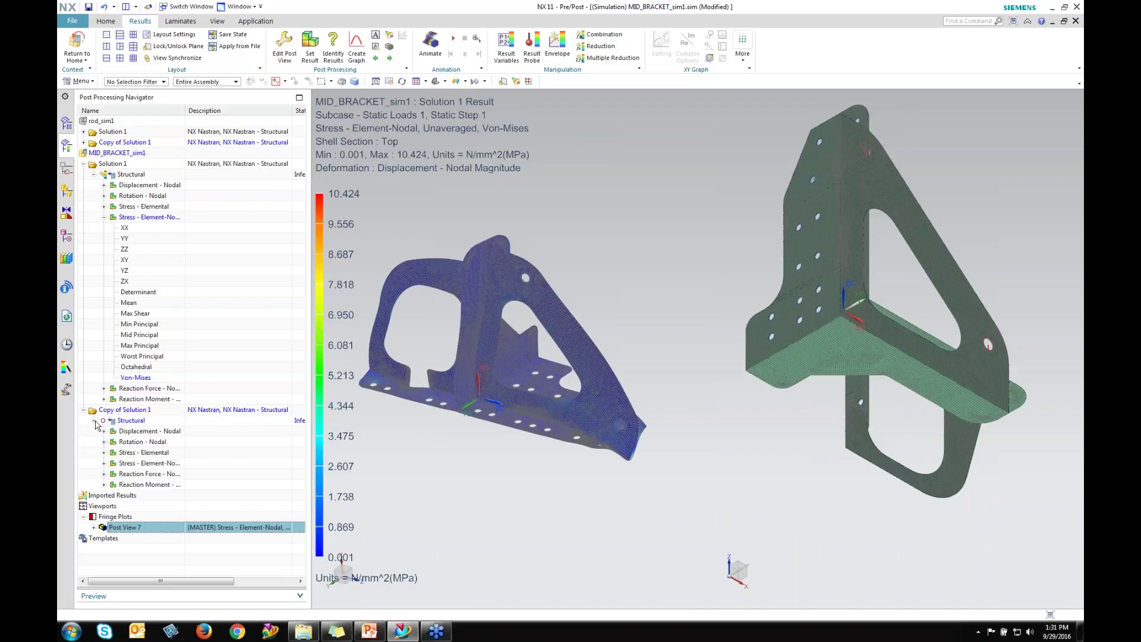
click(104, 463)
double_click(144, 571)
click(700, 299)
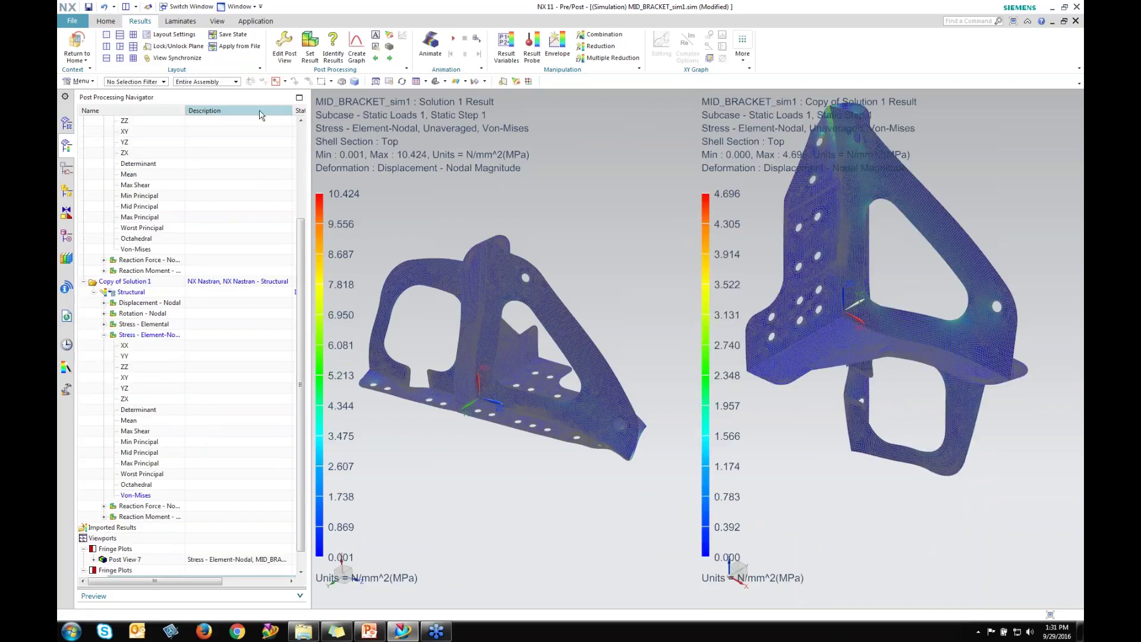
Synchronize the two result viewports and compare the Von-Mises contours of both solutions across the bracket
click(176, 58)
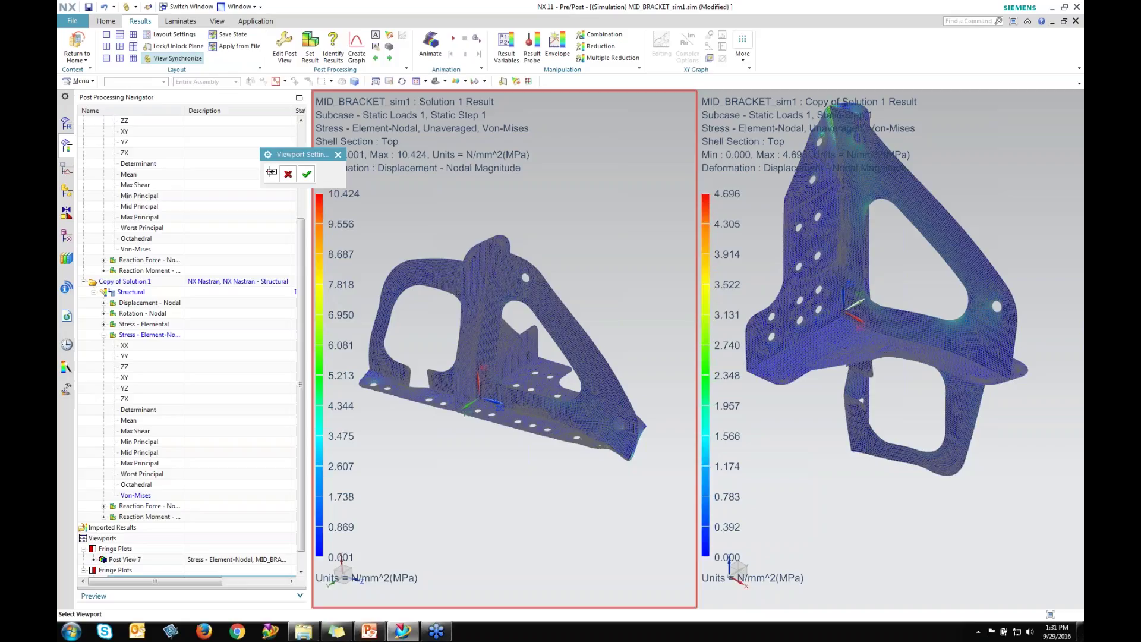
click(307, 173)
scroll(917, 418, down, 2)
scroll(869, 420, down, 2)
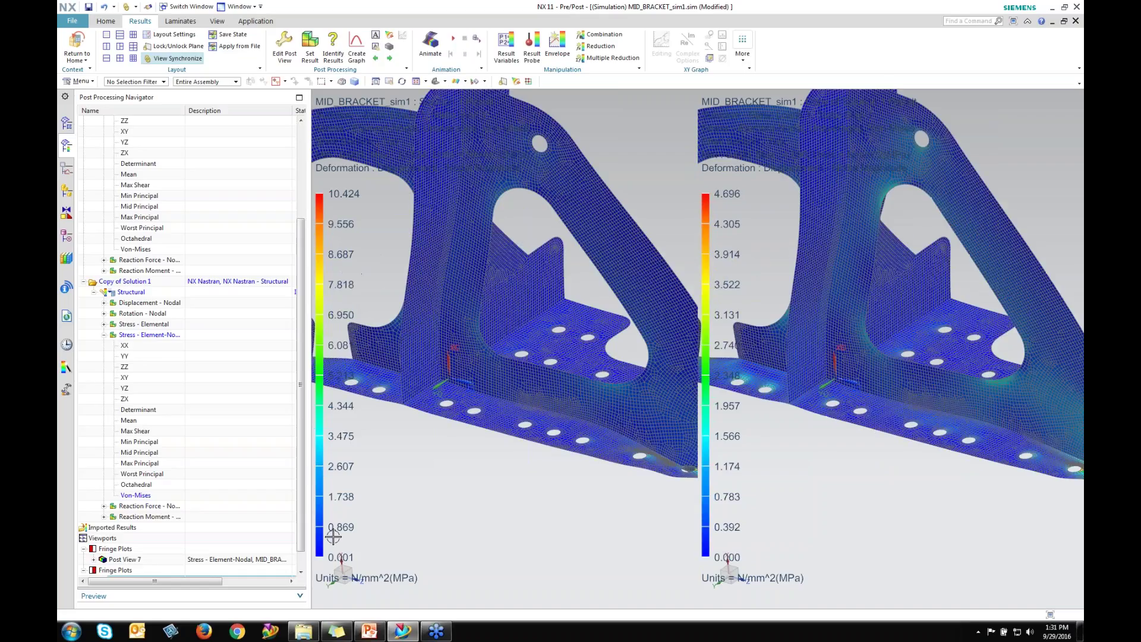
scroll(769, 316, up, 2)
shift+middle_drag(776, 278, 910, 334)
key(Home)
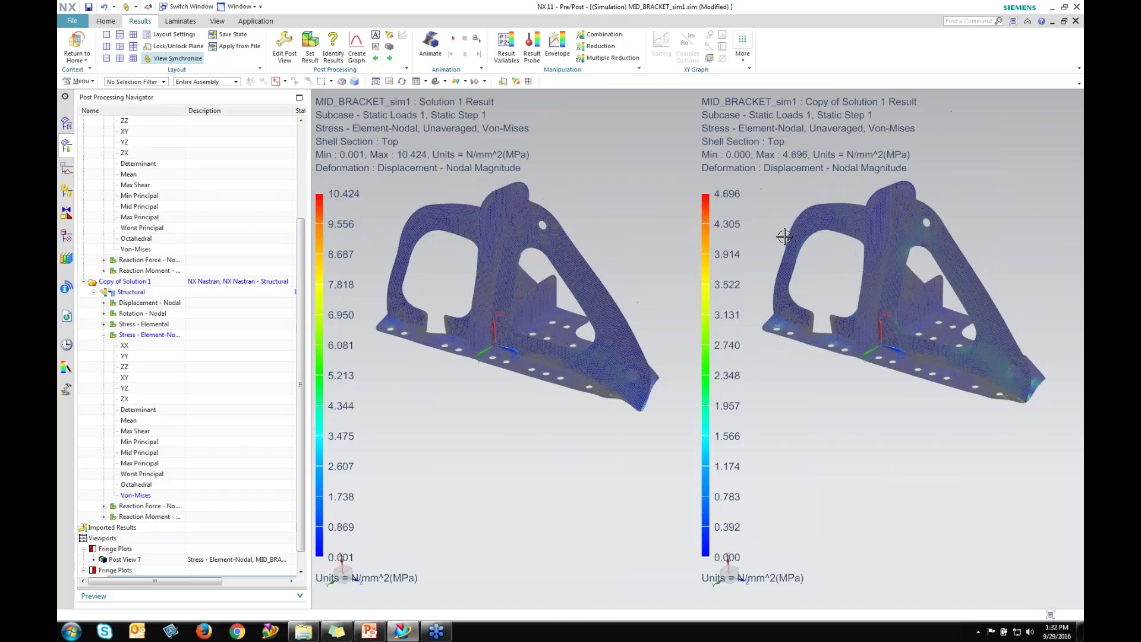